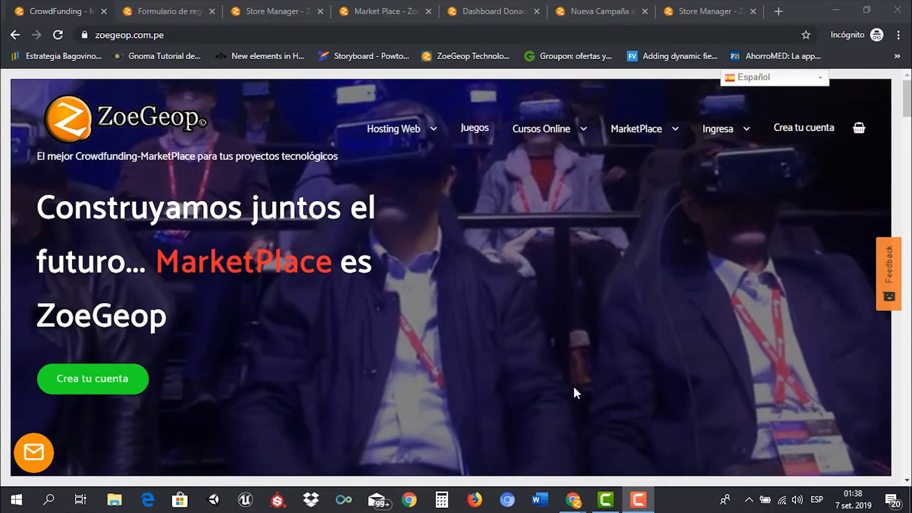
# - Scroll the ZoeGeop home page past services and Market Place to 'Los proyectos más populares'
pyautogui.scroll(-10, 580, 323)
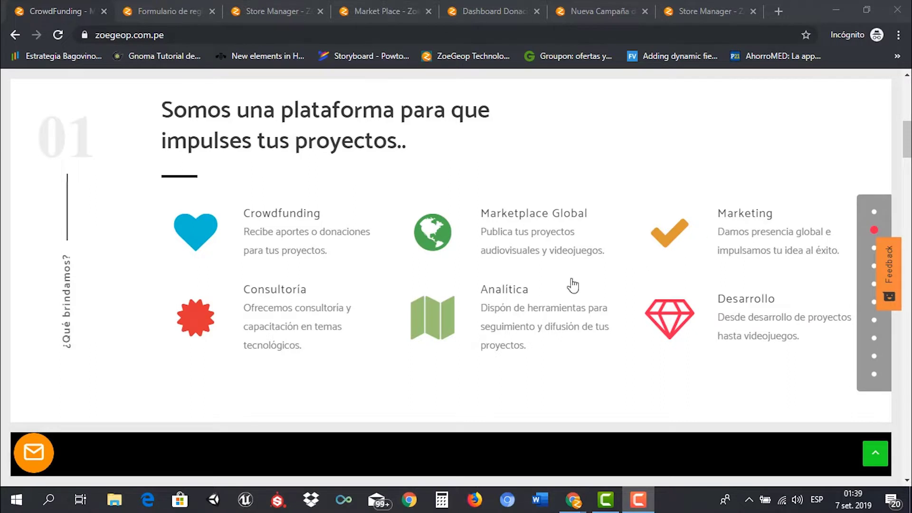
pyautogui.scroll(-5, 624, 267)
pyautogui.scroll(-3, 561, 274)
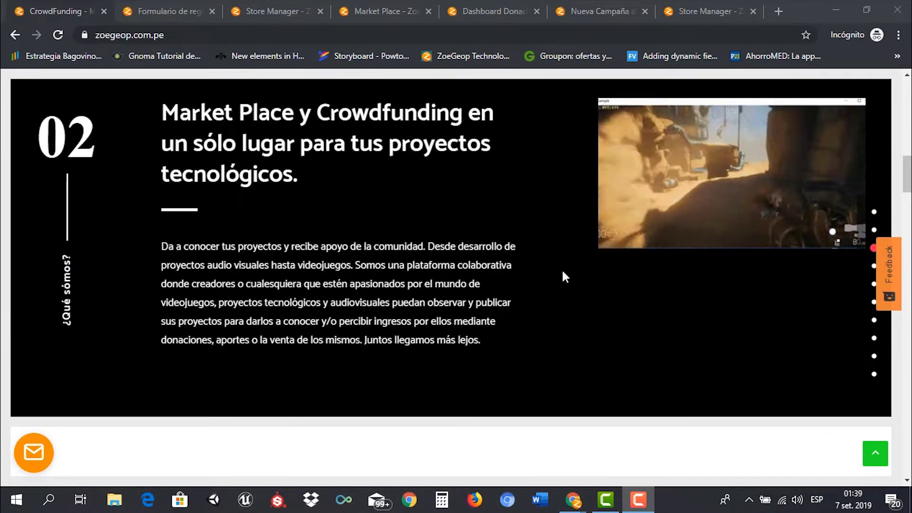
pyautogui.scroll(-5, 563, 273)
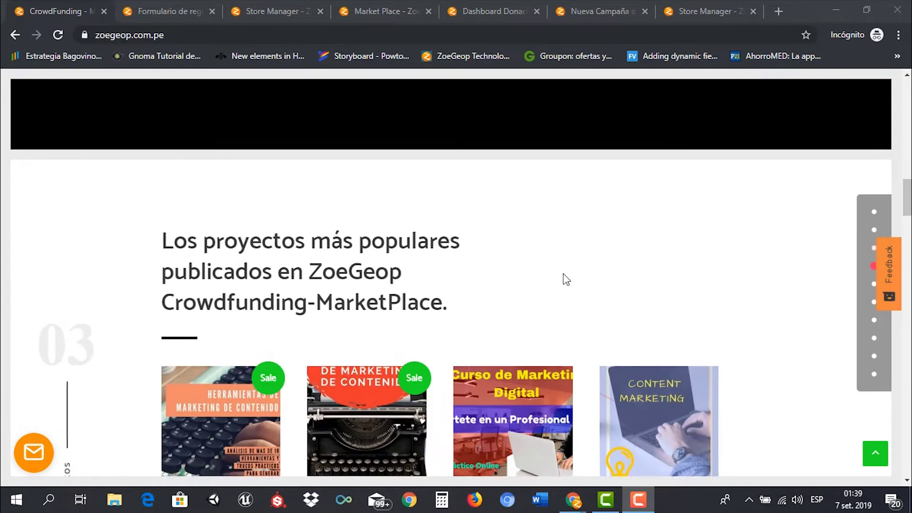
pyautogui.scroll(5, 568, 278)
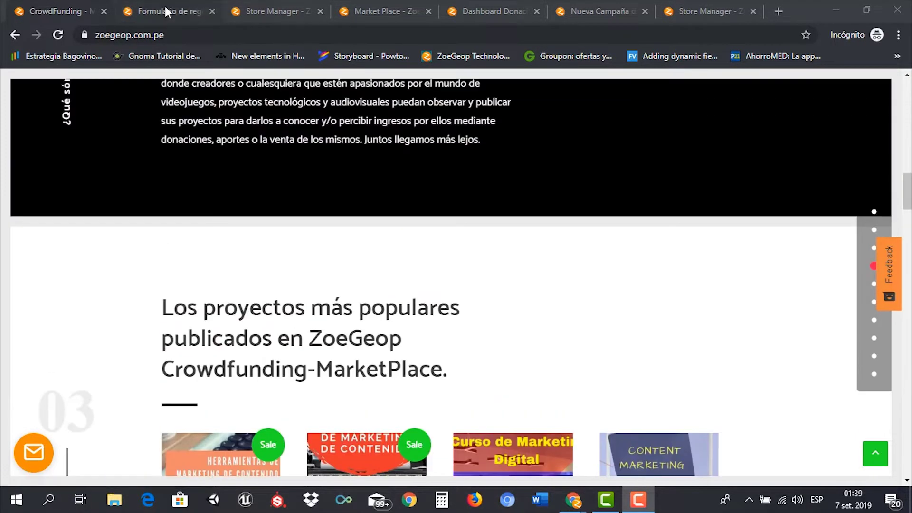
# - Go to the Store Manager dashboard and scroll through its $0.00 sales and order statistics
pyautogui.click(165, 7)
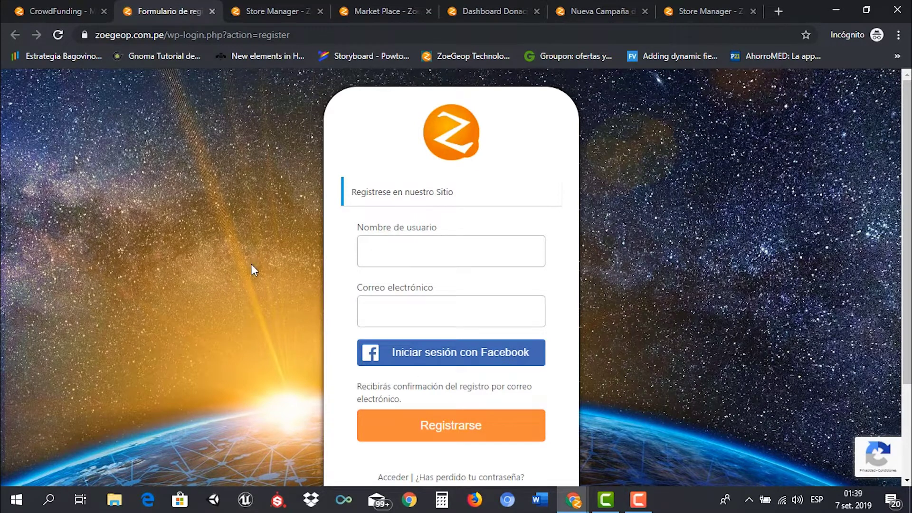
pyautogui.click(265, 12)
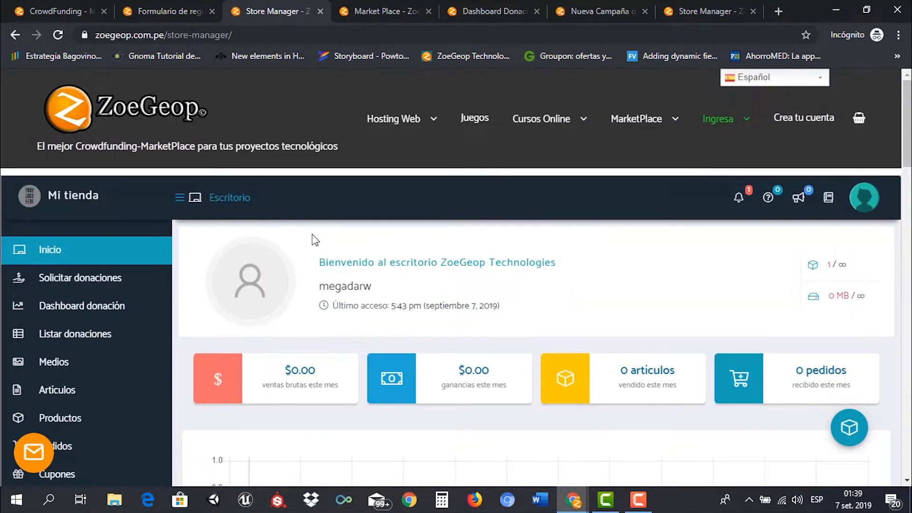
pyautogui.scroll(-3, 313, 240)
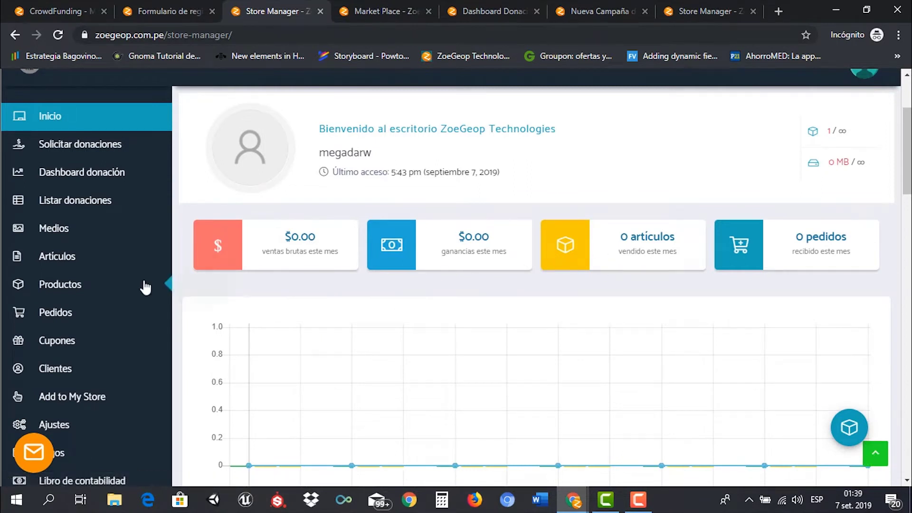
pyautogui.scroll(-1, 92, 311)
pyautogui.scroll(-2, 95, 309)
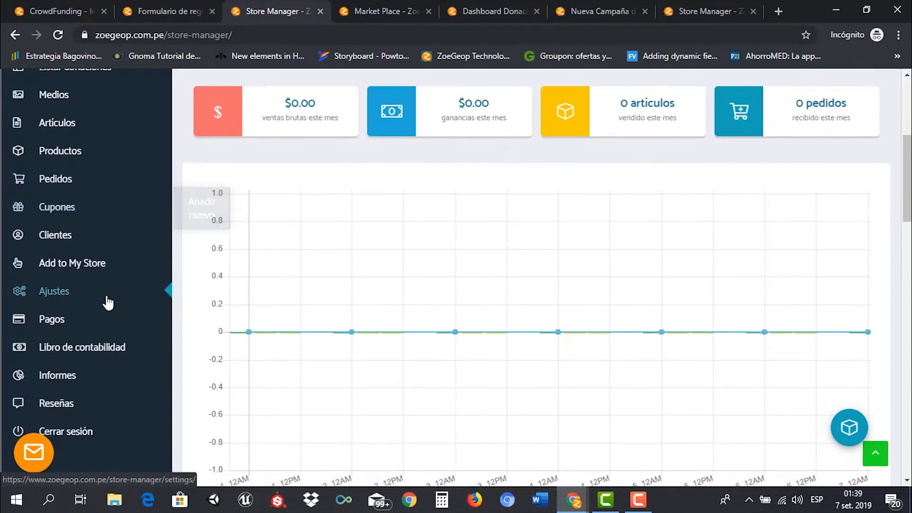
pyautogui.scroll(-1, 111, 311)
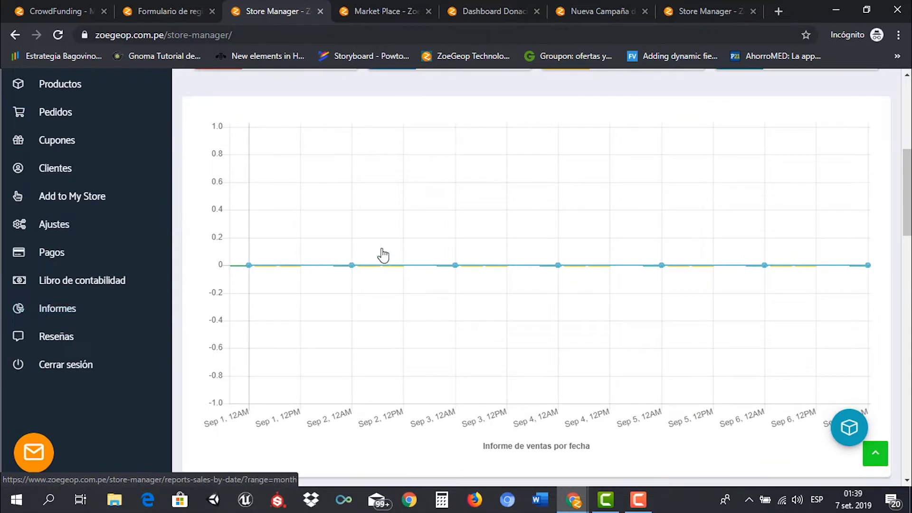
pyautogui.scroll(-4, 383, 255)
pyautogui.scroll(-4, 424, 244)
pyautogui.scroll(-1, 437, 252)
pyautogui.scroll(-5, 451, 269)
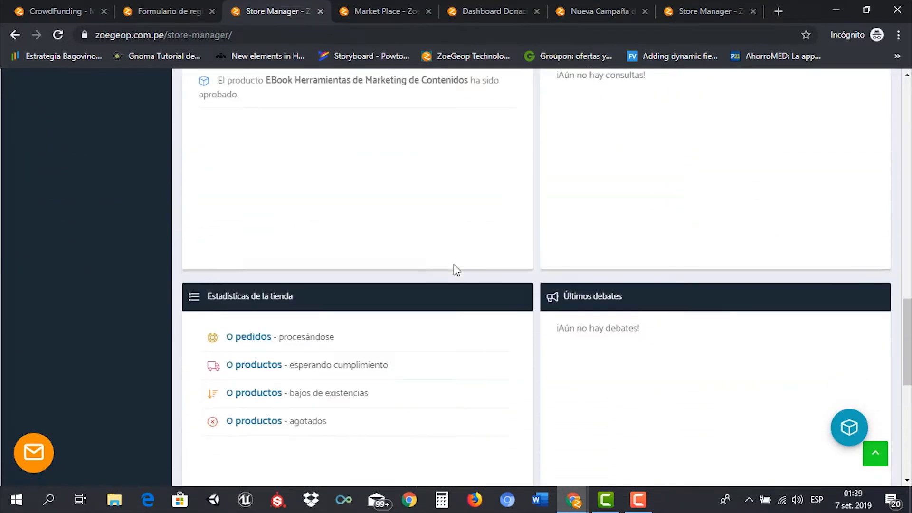
pyautogui.scroll(10, 737, 282)
pyautogui.scroll(5, 728, 275)
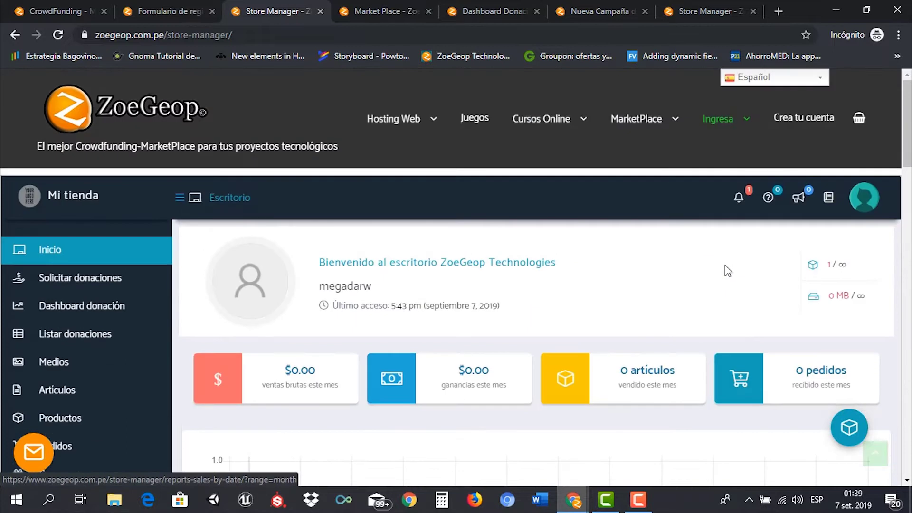
# - Check the add-product form's Producto simple type, close it unused, and show the Market Place's 4 products
pyautogui.click(850, 428)
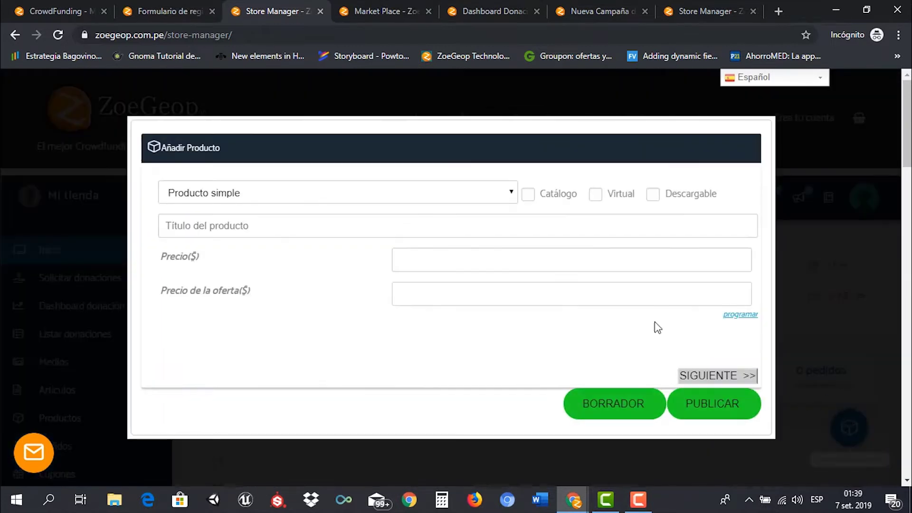
pyautogui.click(422, 197)
pyautogui.click(311, 210)
pyautogui.click(278, 350)
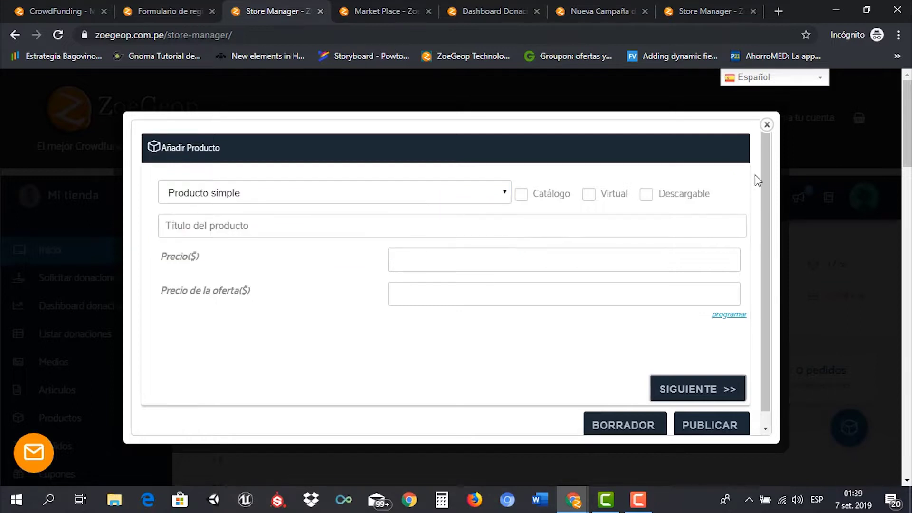
pyautogui.click(767, 125)
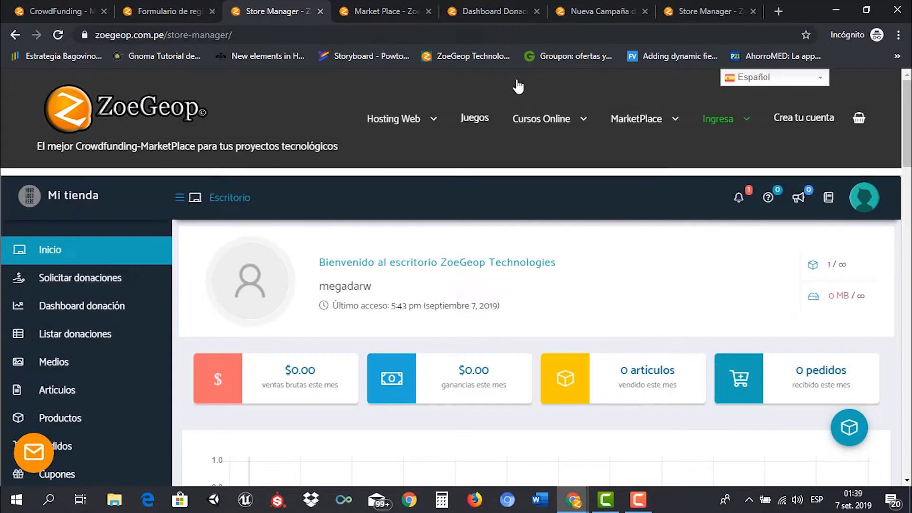
pyautogui.click(383, 11)
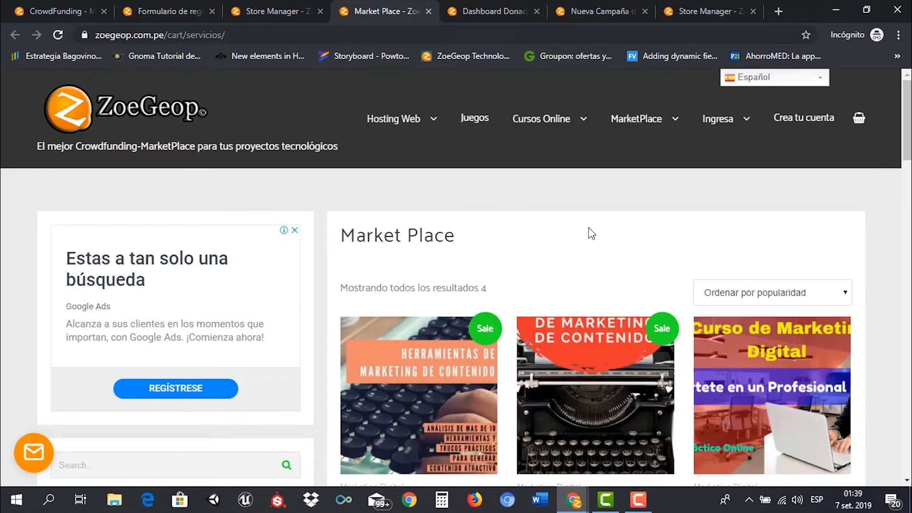
# - Move to Dashboard Donaciones and scroll through My Campaigns, My Information and Payment Info
pyautogui.scroll(-7, 591, 232)
pyautogui.click(594, 245)
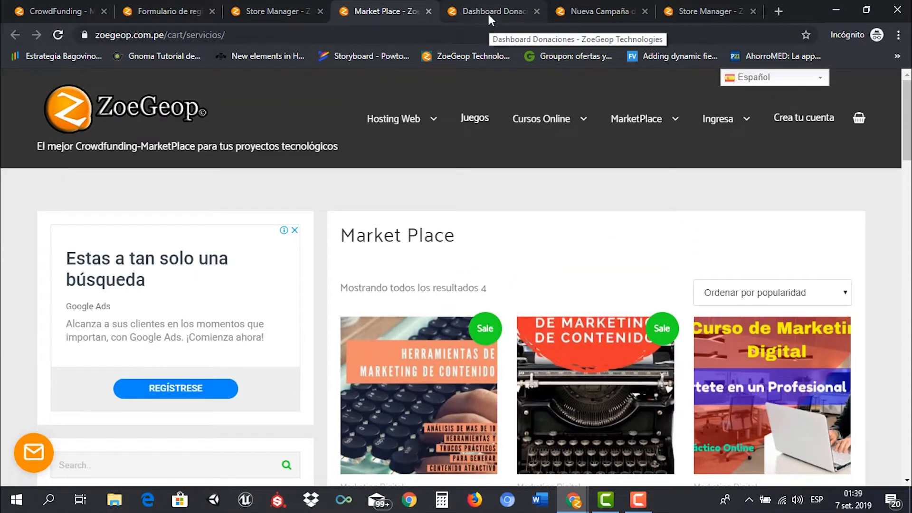
pyautogui.moveTo(637, 119)
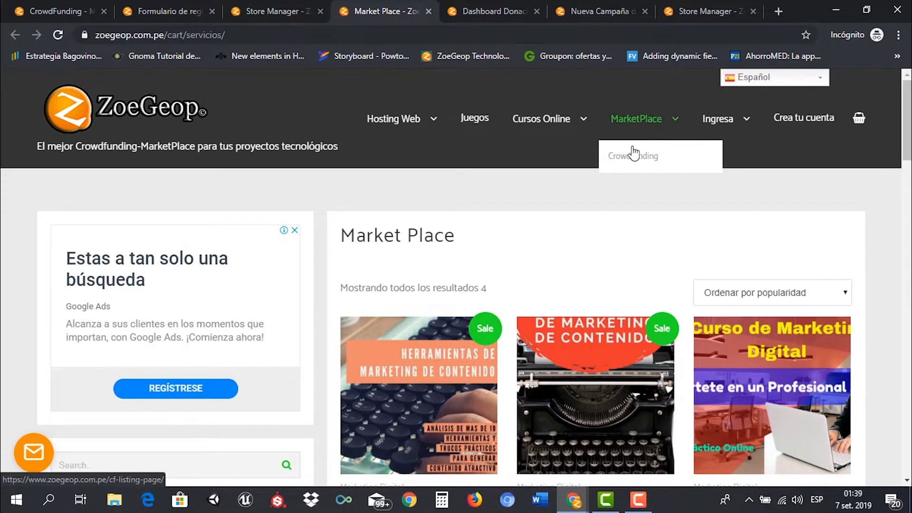
pyautogui.hotkey('ctrl', 'Tab')
pyautogui.scroll(-3, 502, 213)
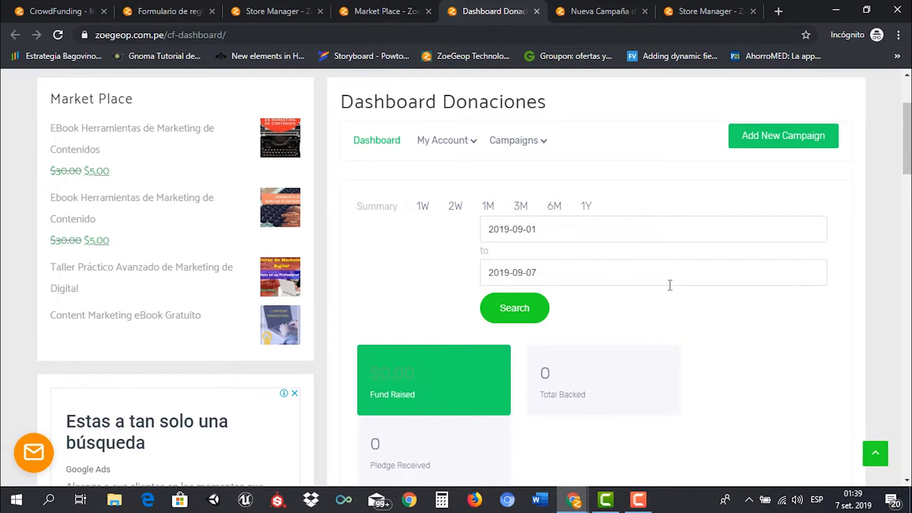
pyautogui.scroll(-4, 669, 285)
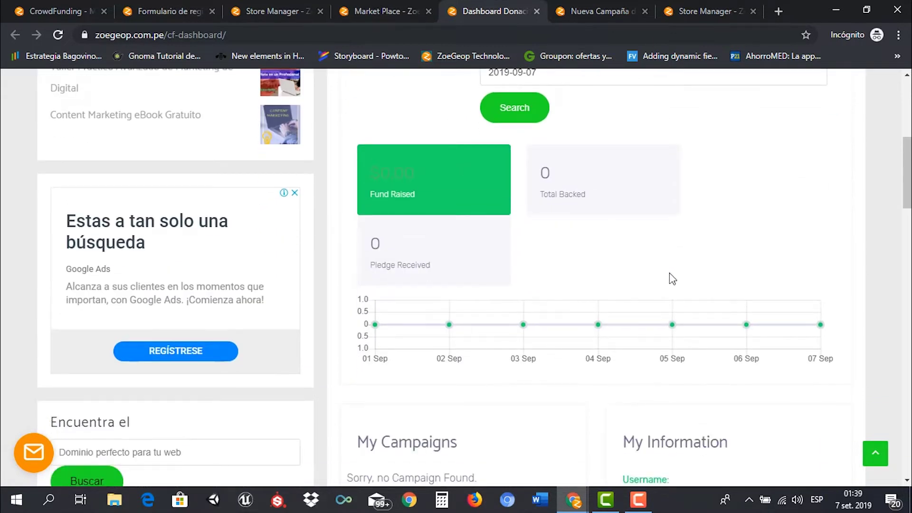
pyautogui.scroll(-4, 672, 280)
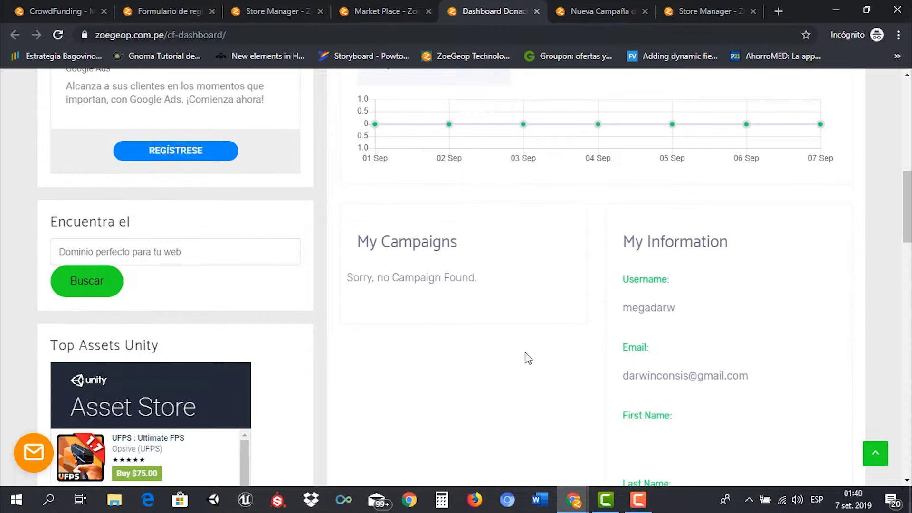
pyautogui.scroll(-5, 538, 343)
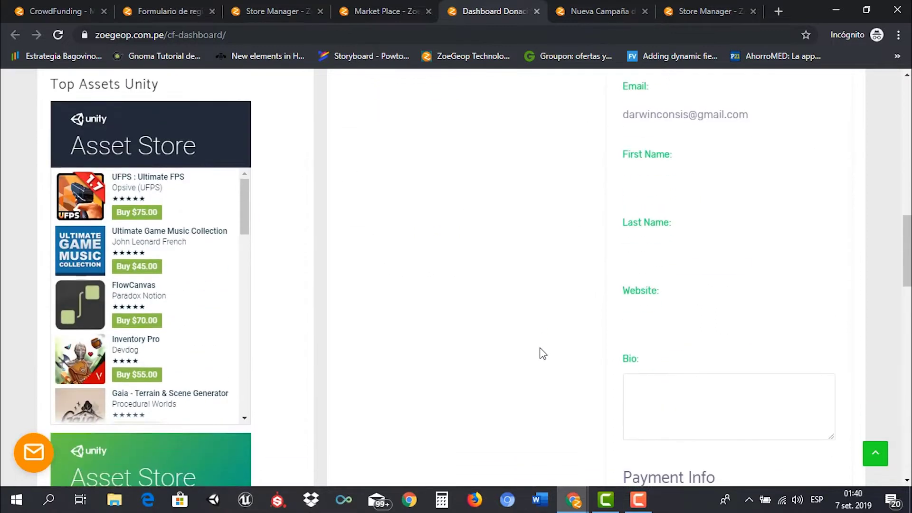
pyautogui.scroll(-4, 545, 348)
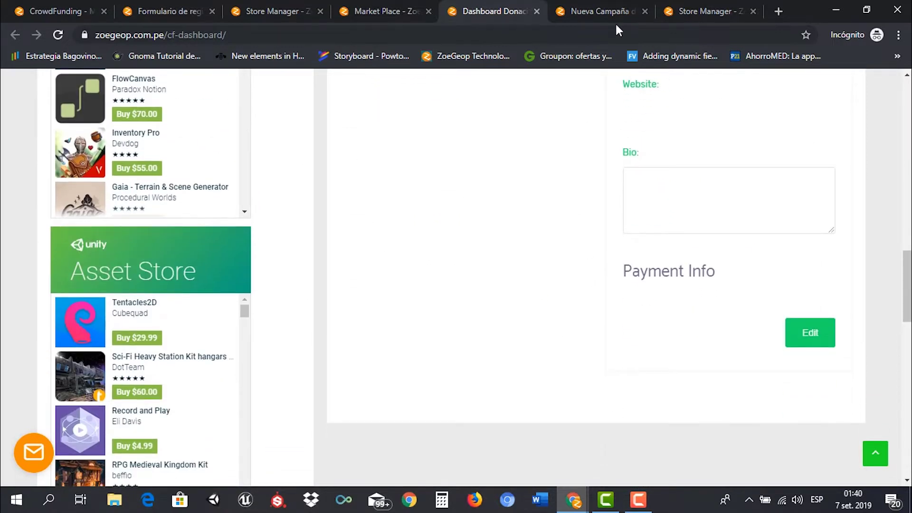
# - Scroll through the empty 'Nueva Campaña de donación' form, then show the Store Manager Productos list
pyautogui.click(587, 9)
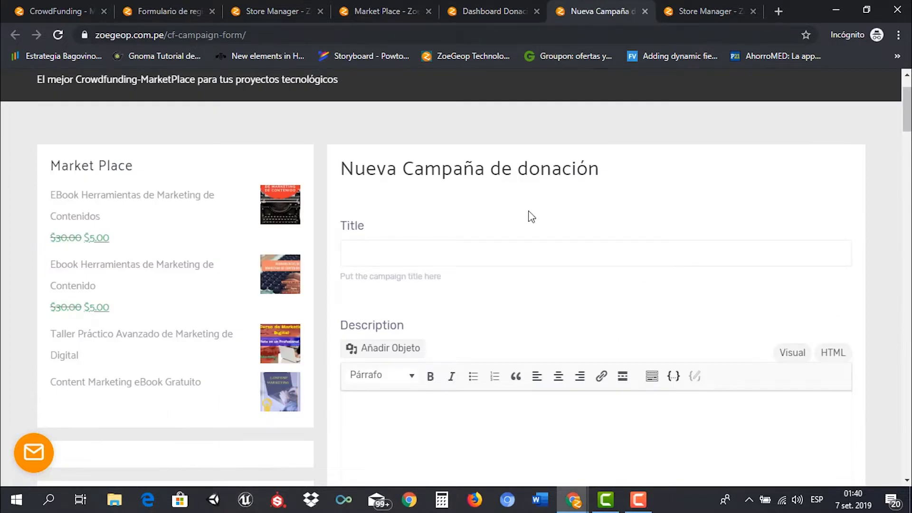
pyautogui.scroll(-6, 558, 242)
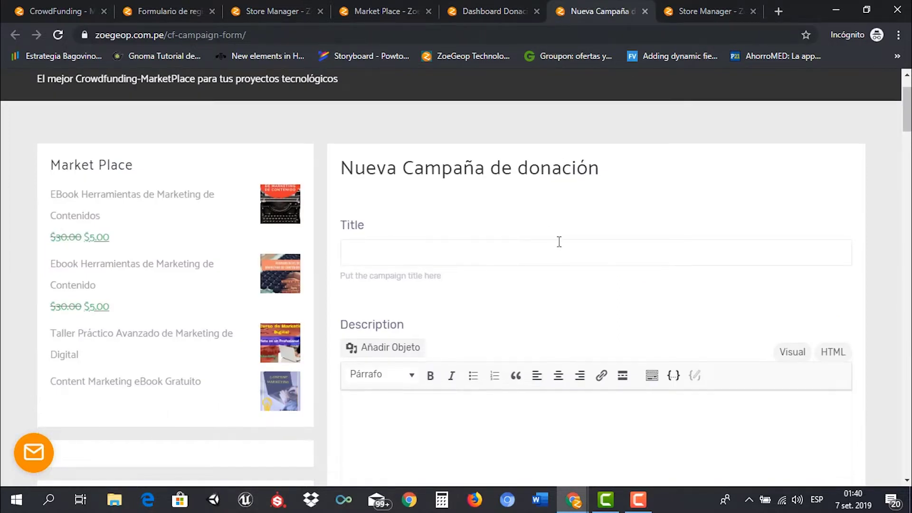
pyautogui.scroll(-2, 576, 246)
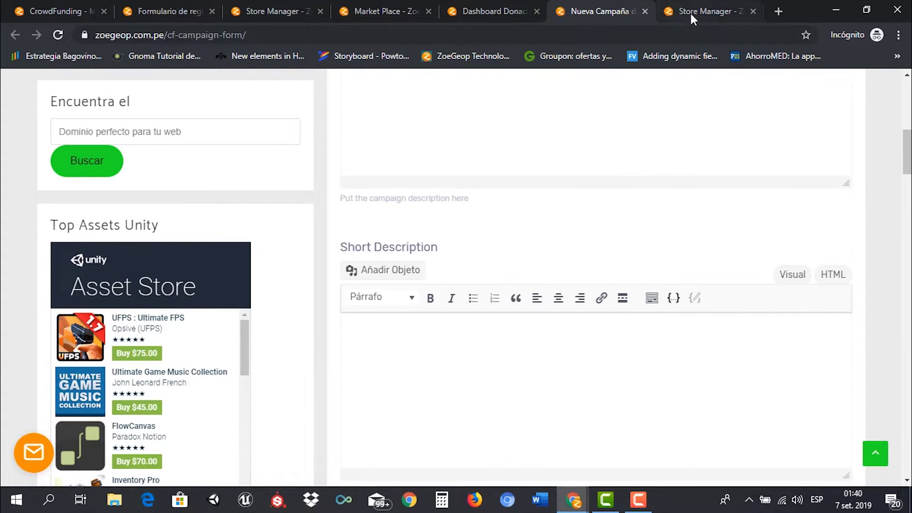
pyautogui.click(690, 11)
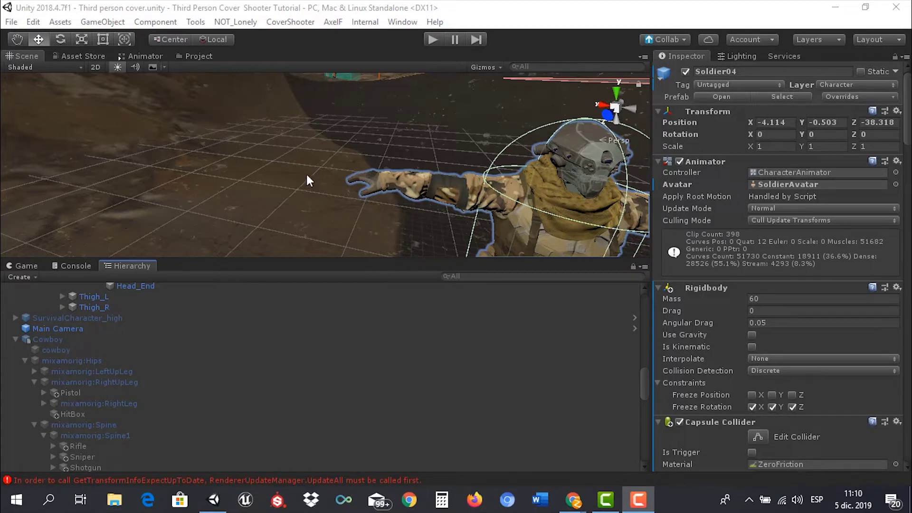
# - Orbit the Scene view above Soldier04 and scroll the Hierarchy up to the Third person cover root
pyautogui.moveTo(338, 180); pyautogui.dragTo(319, 172)
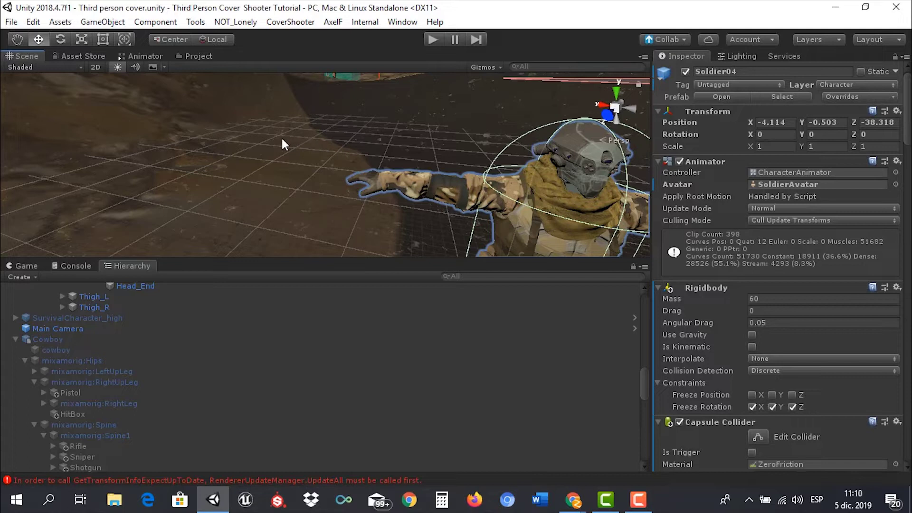
pyautogui.moveTo(264, 126)
pyautogui.keyDown('alt'); pyautogui.mouseDown()
pyautogui.moveTo(438, 184)
pyautogui.moveTo(429, 163)
pyautogui.moveTo(401, 183)
pyautogui.mouseUp(); pyautogui.keyUp('alt')
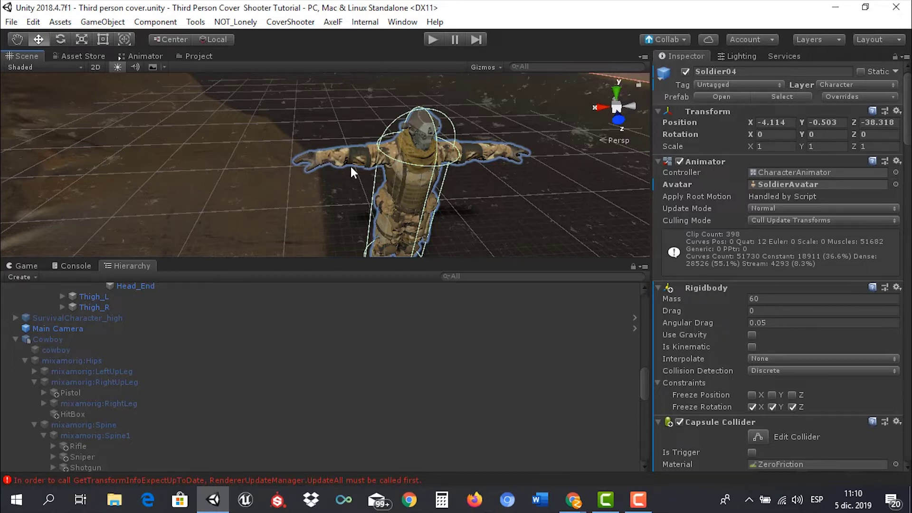
pyautogui.scroll(-5, 220, 362)
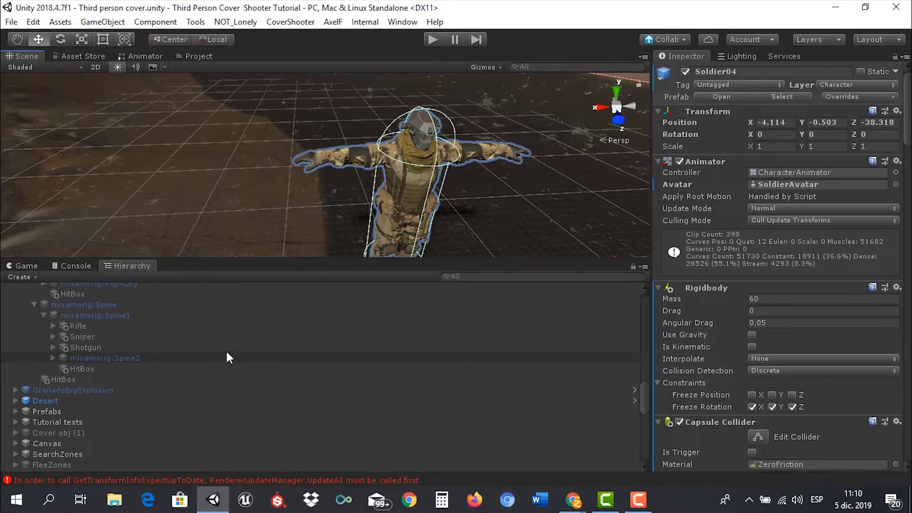
pyautogui.scroll(5, 226, 350)
pyautogui.scroll(3, 235, 328)
pyautogui.scroll(5, 232, 329)
pyautogui.scroll(5, 232, 329)
pyautogui.scroll(5, 232, 327)
pyautogui.scroll(-2, 232, 328)
pyautogui.scroll(2, 232, 329)
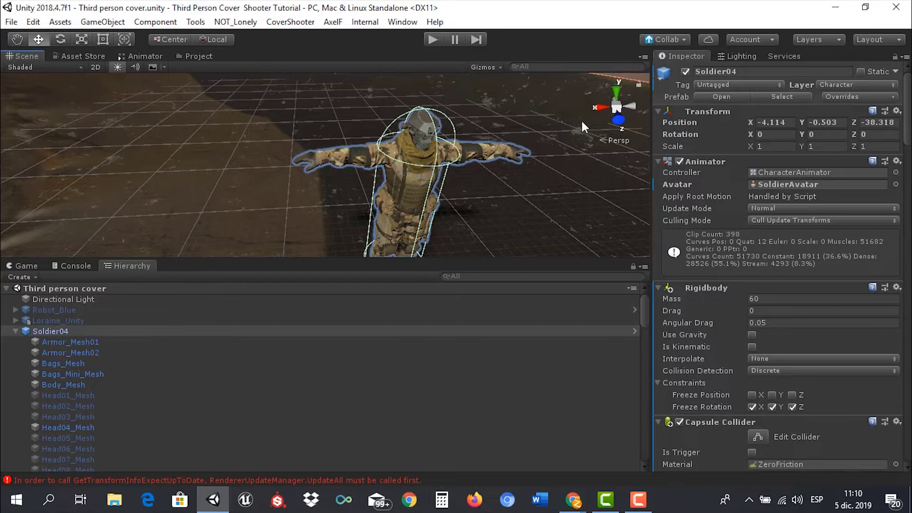
pyautogui.click(687, 73)
pyautogui.click(84, 319)
pyautogui.click(685, 71)
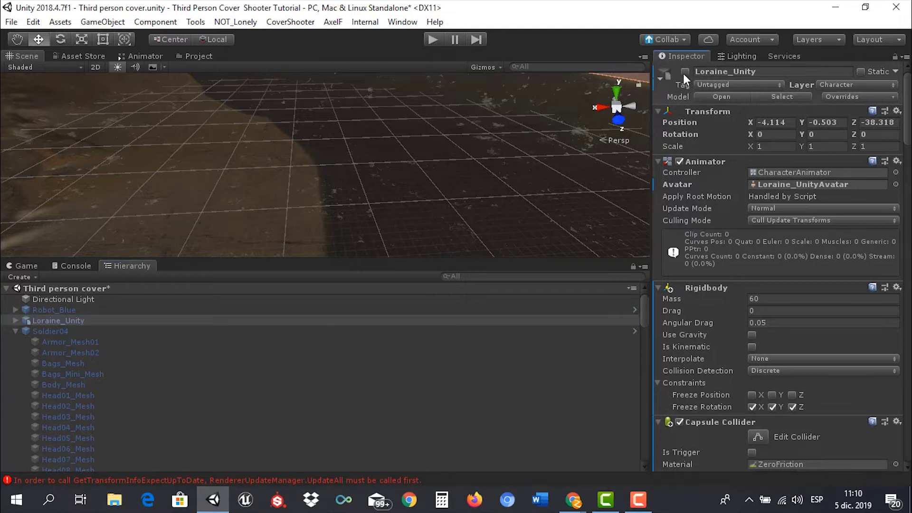
pyautogui.click(685, 72)
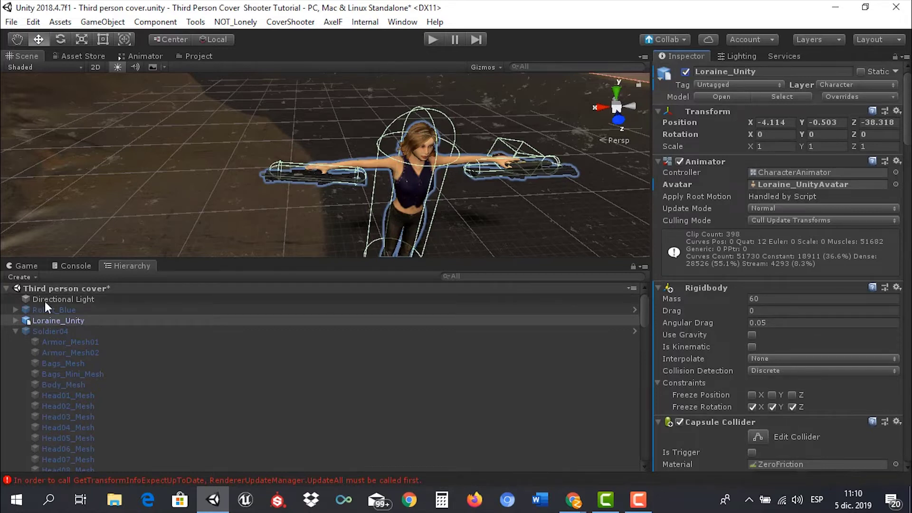
pyautogui.click(686, 75)
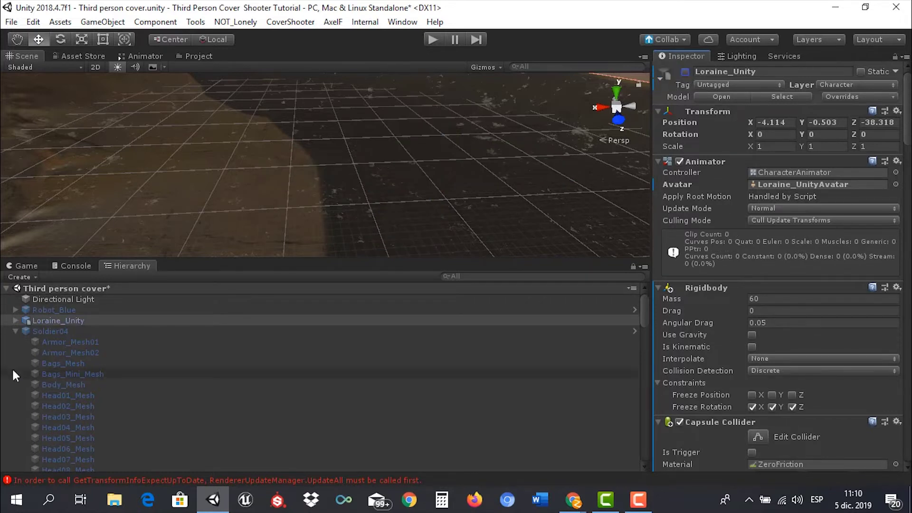
pyautogui.moveTo(25, 321); pyautogui.dragTo(46, 317)
pyautogui.click(686, 72)
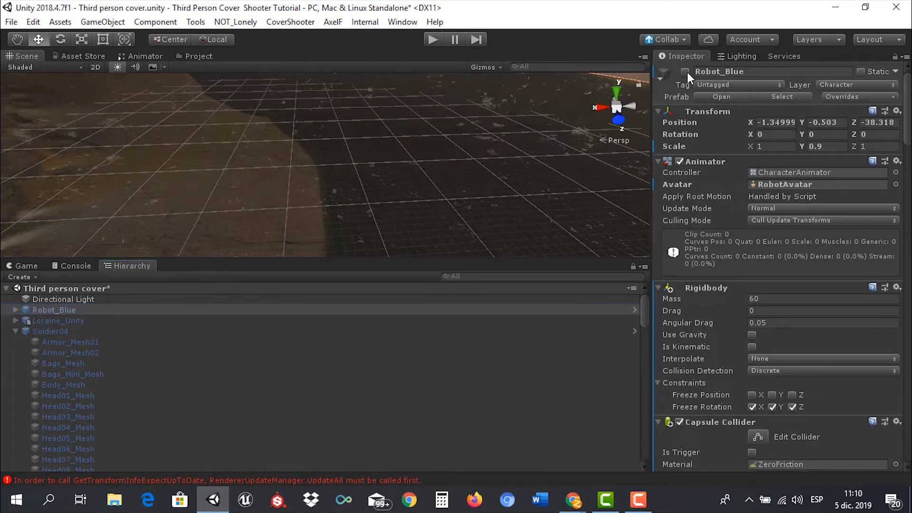
pyautogui.keyDown('alt'); pyautogui.moveTo(285, 190); pyautogui.dragTo(167, 201); pyautogui.keyUp('alt')
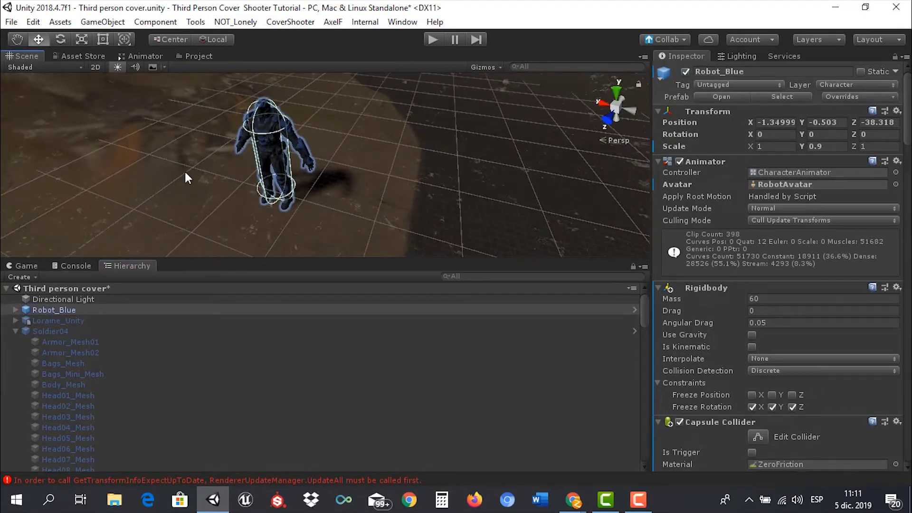
pyautogui.scroll(2, 184, 172)
pyautogui.scroll(2, 185, 171)
pyautogui.scroll(2, 188, 171)
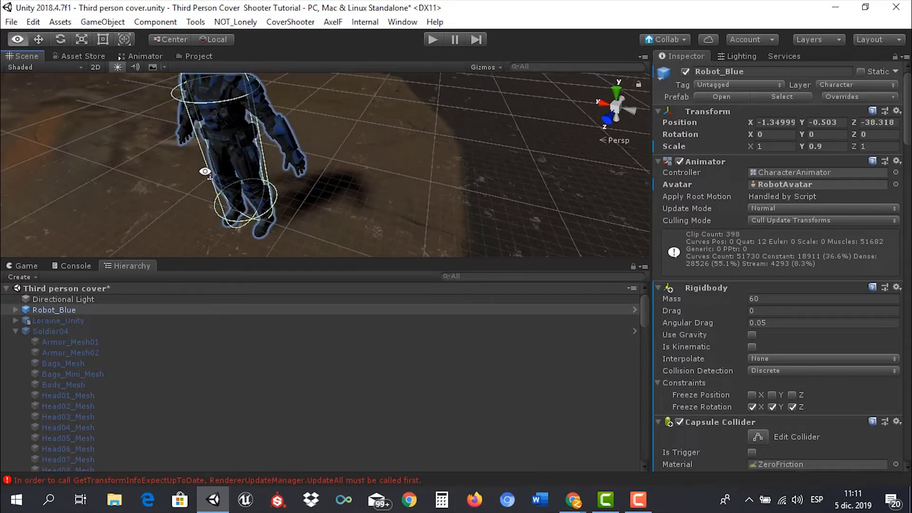
pyautogui.keyDown('alt'); pyautogui.moveTo(188, 169); pyautogui.dragTo(143, 190); pyautogui.keyUp('alt')
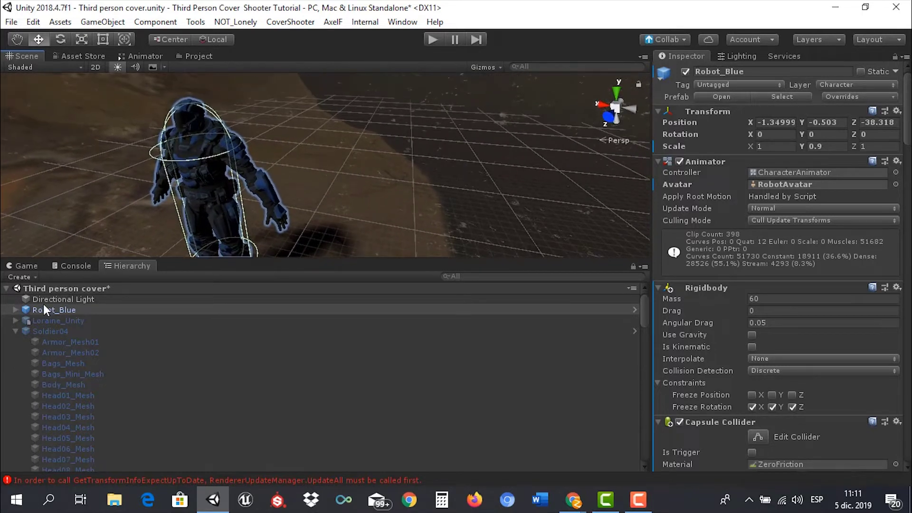
pyautogui.keyDown('alt'); pyautogui.moveTo(303, 185); pyautogui.dragTo(281, 189); pyautogui.keyUp('alt')
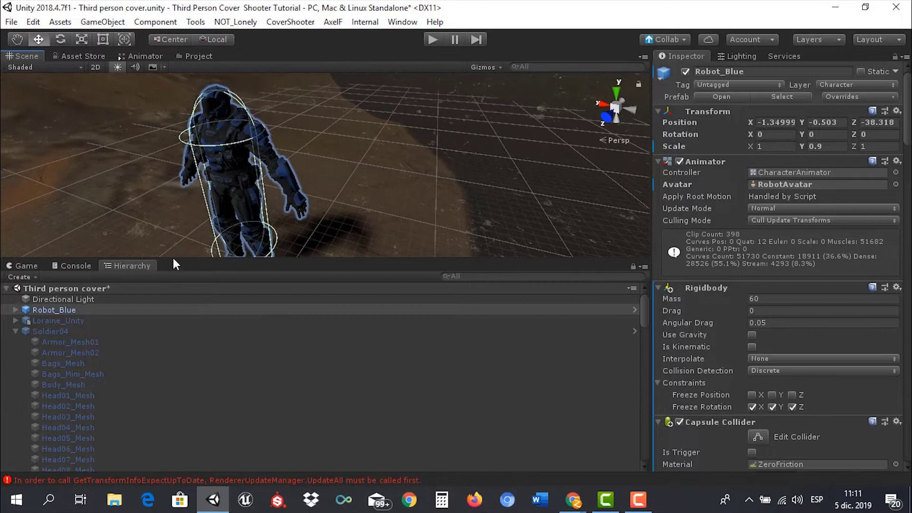
pyautogui.click(14, 331)
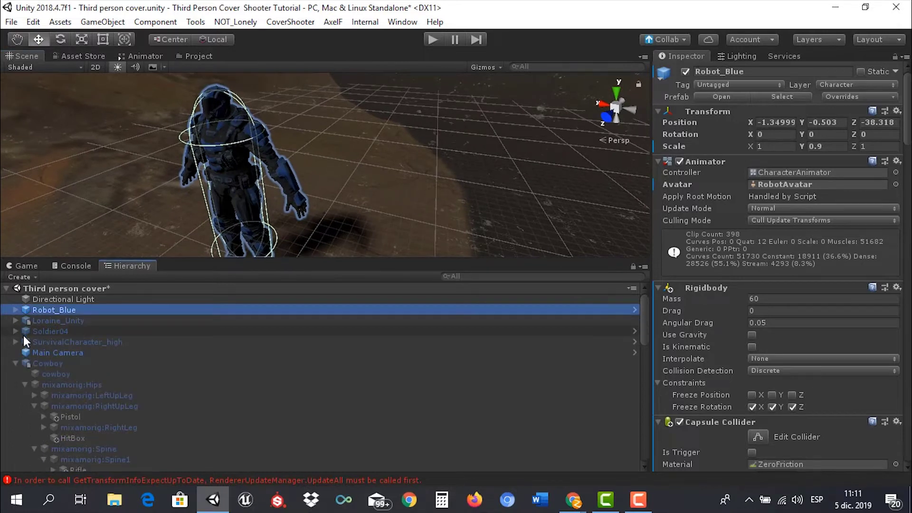
pyautogui.click(53, 340)
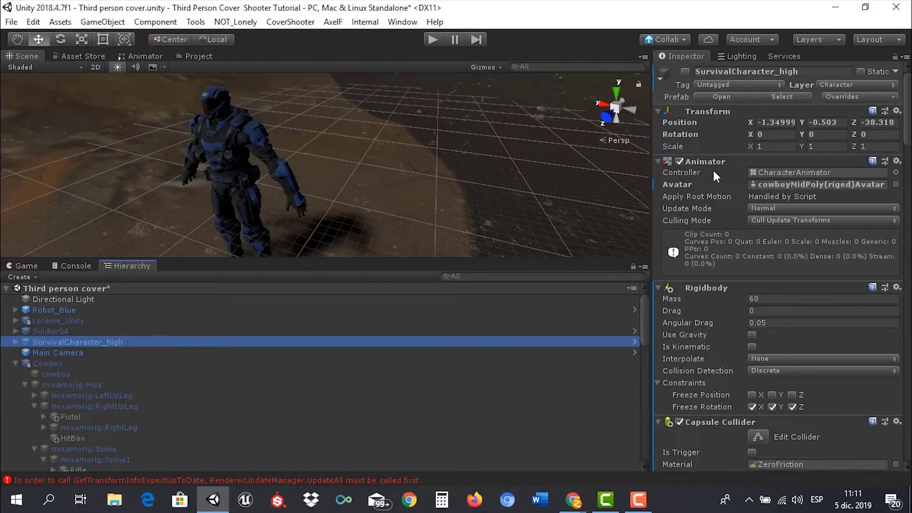
pyautogui.click(685, 72)
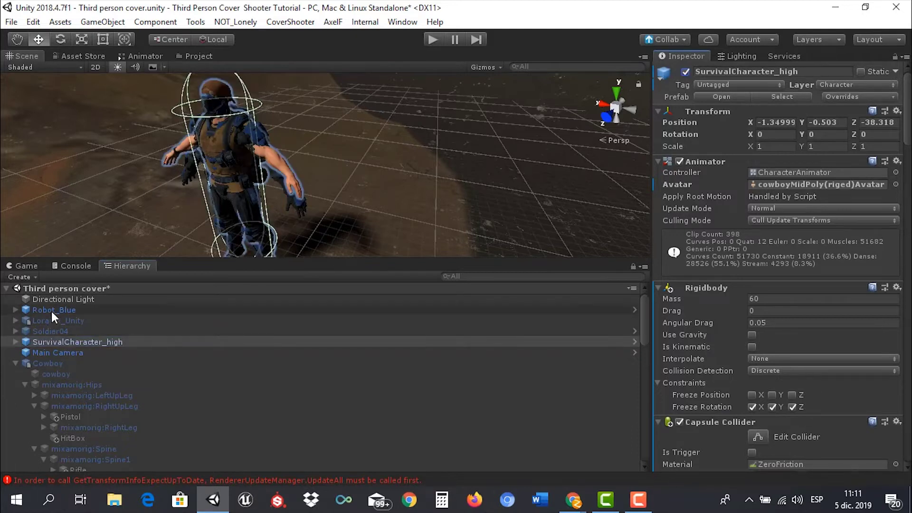
pyautogui.click(51, 310)
pyautogui.click(686, 72)
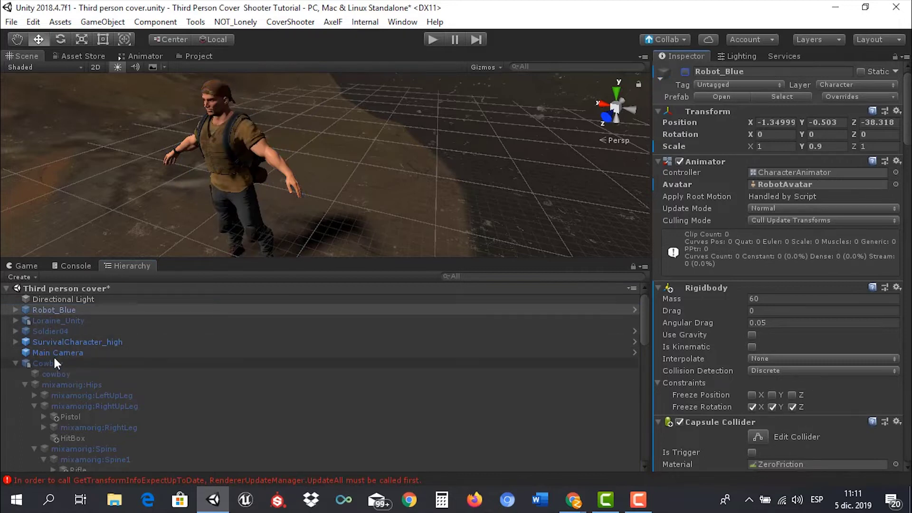
pyautogui.click(61, 343)
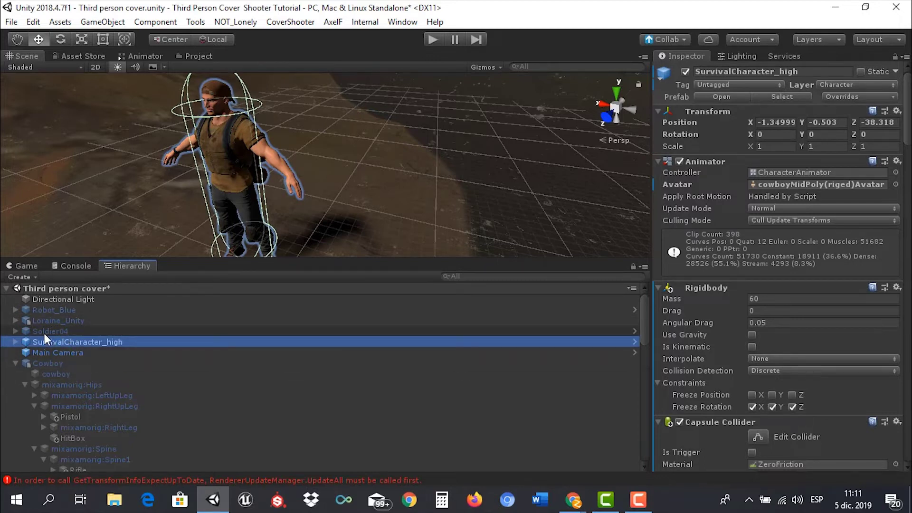
pyautogui.click(685, 71)
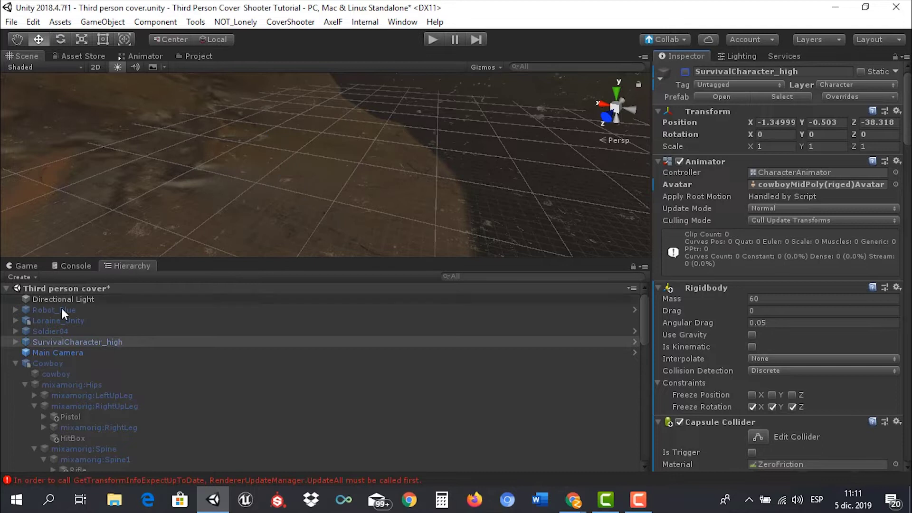
pyautogui.click(54, 331)
pyautogui.click(685, 70)
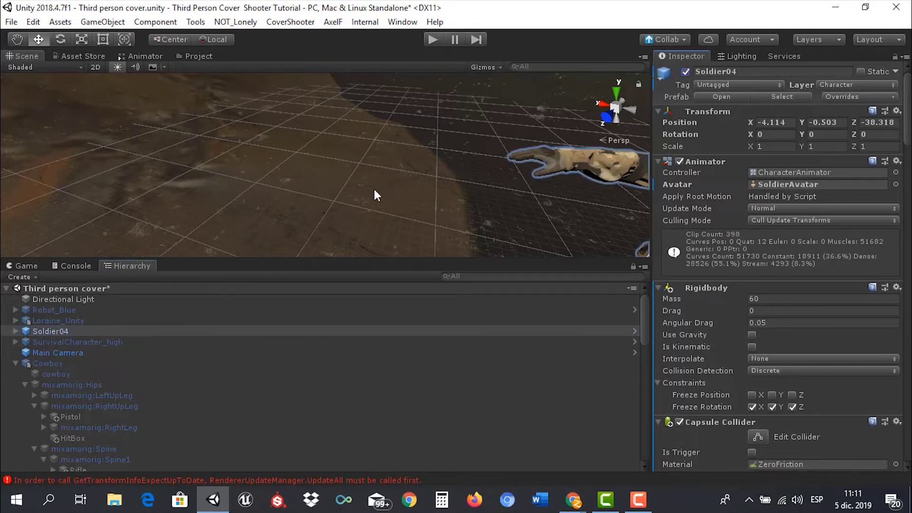
pyautogui.press('f')
pyautogui.moveTo(289, 204)
pyautogui.keyDown('alt'); pyautogui.mouseDown()
pyautogui.moveTo(447, 173)
pyautogui.moveTo(425, 176)
pyautogui.mouseUp(); pyautogui.keyUp('alt')
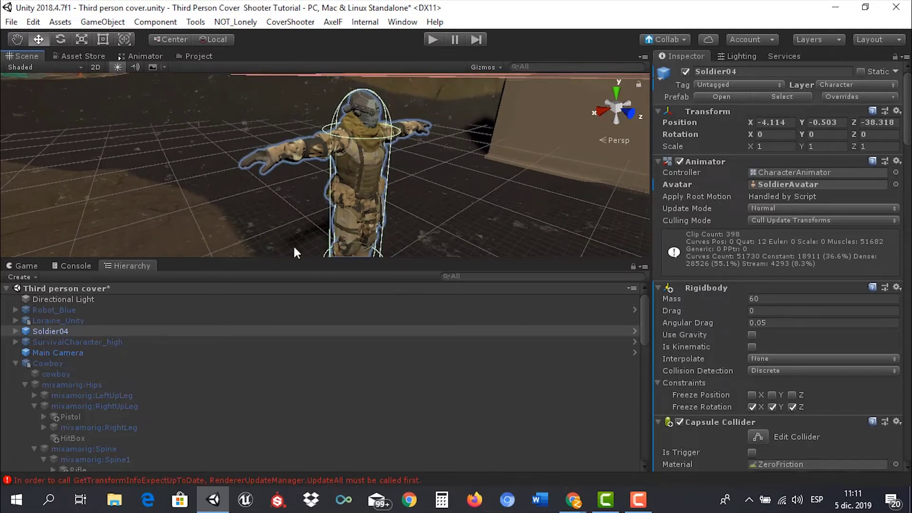
pyautogui.click(16, 331)
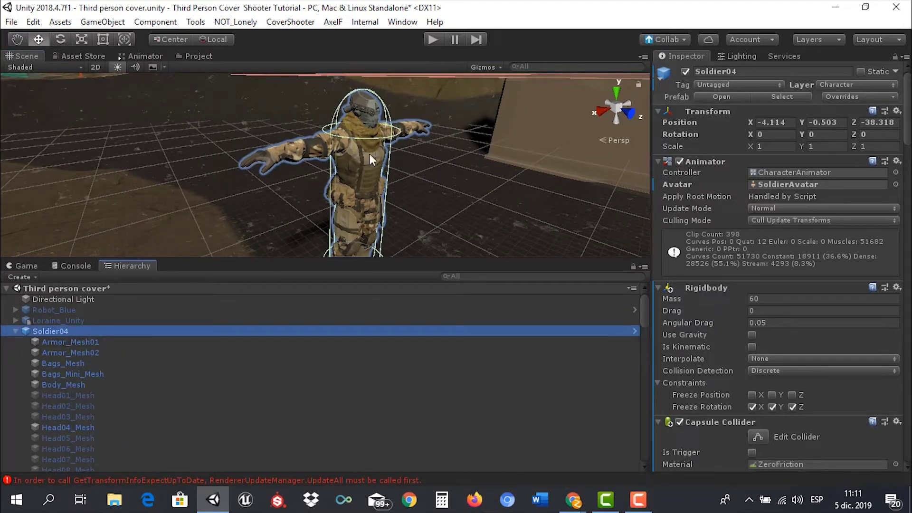
# - Select Bags_Mesh, dismiss its context menu unused, and reselect Soldier04
pyautogui.click(191, 369)
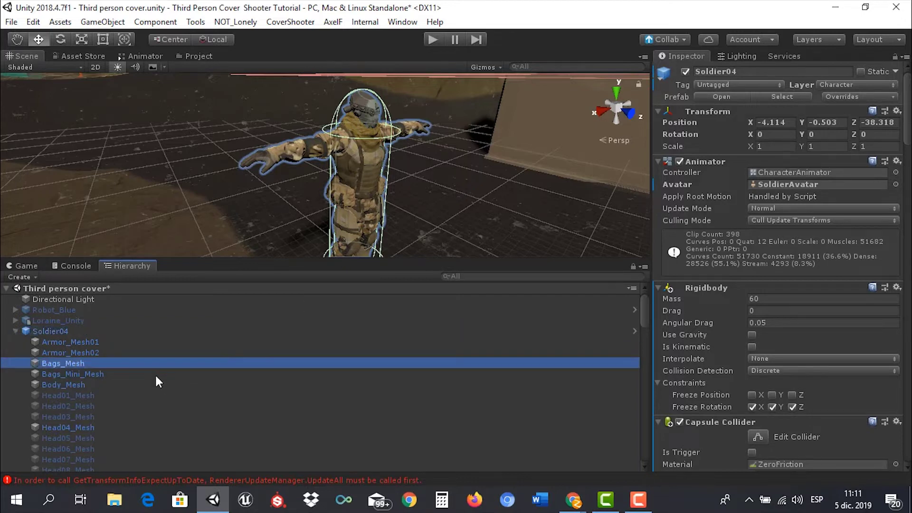
pyautogui.rightClick(144, 401)
pyautogui.click(44, 329)
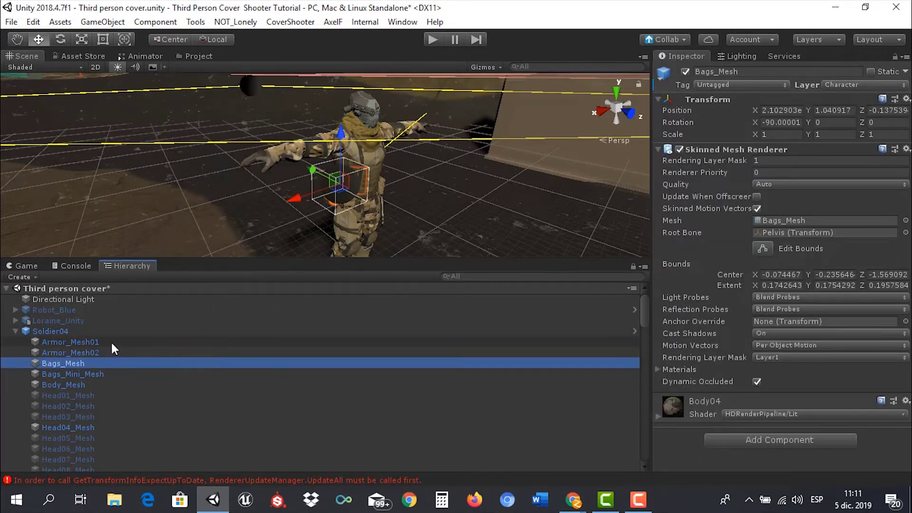
pyautogui.click(55, 331)
# - Select Soldier04's right hand bone Hand_R in the Hierarchy
pyautogui.scroll(-2, 87, 343)
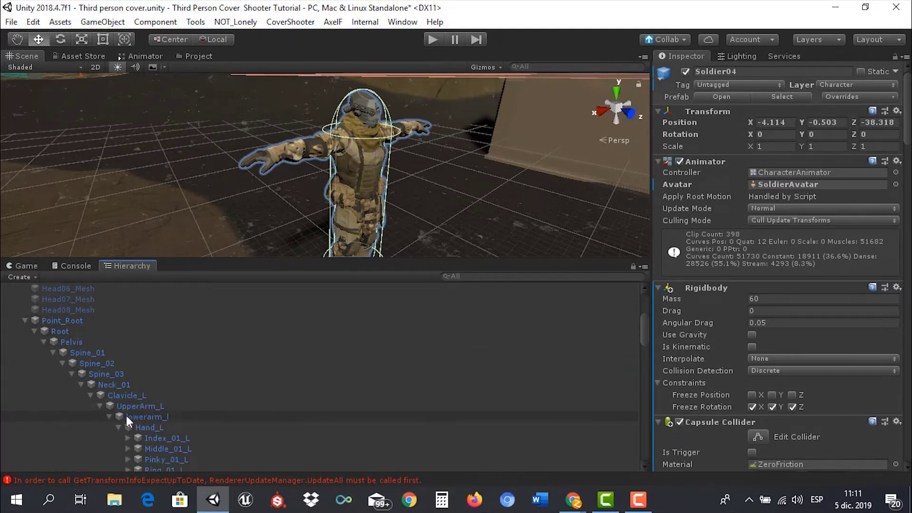
pyautogui.scroll(-3, 167, 424)
pyautogui.scroll(-3, 161, 419)
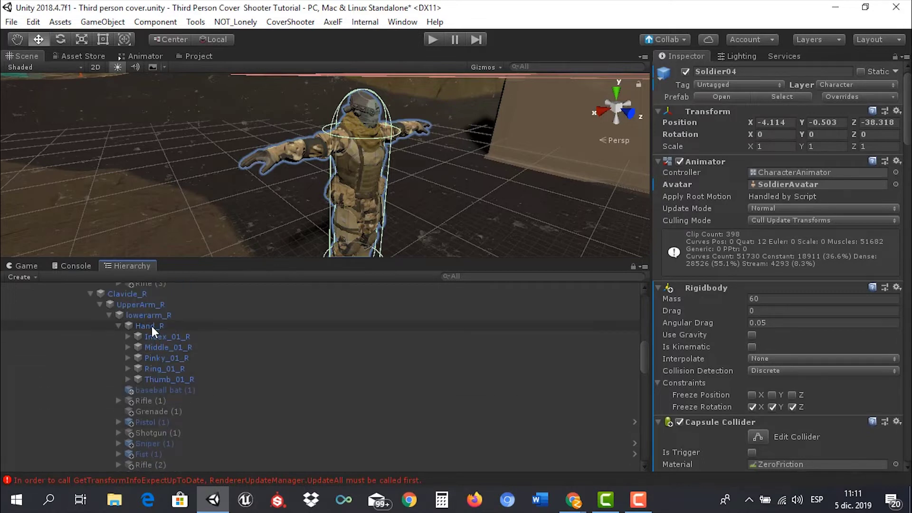
pyautogui.click(152, 326)
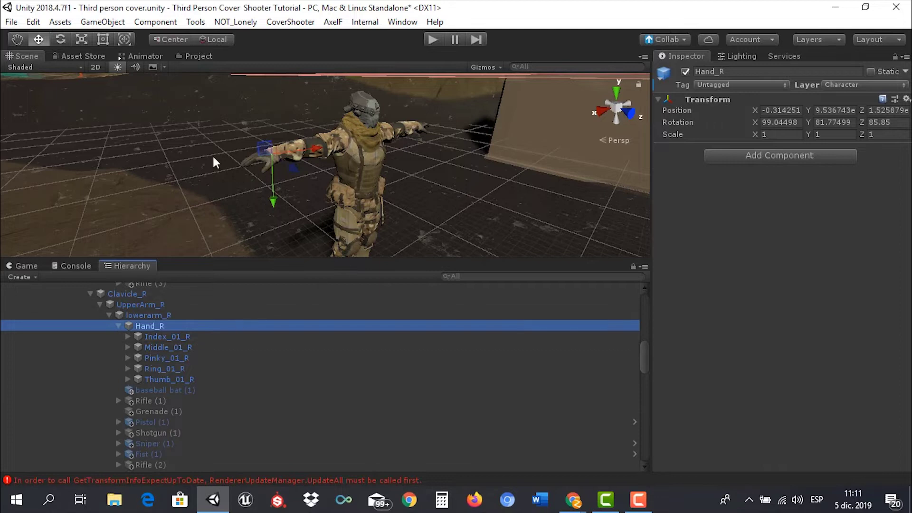
# - Inspect the components of the baseball bat (1) and Rifle (1) weapon items under Hand_R
pyautogui.scroll(-5, 247, 153)
pyautogui.scroll(3, 348, 173)
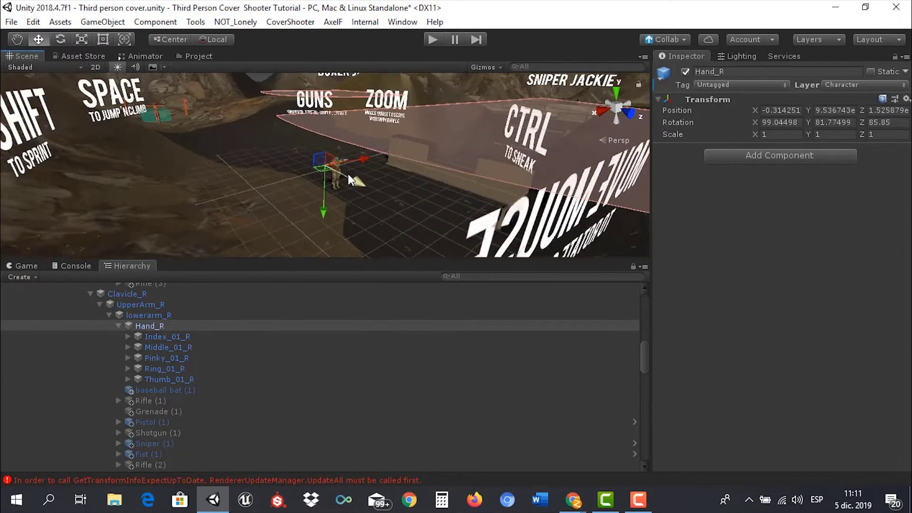
pyautogui.scroll(2, 347, 172)
pyautogui.scroll(2, 344, 175)
pyautogui.scroll(2, 343, 175)
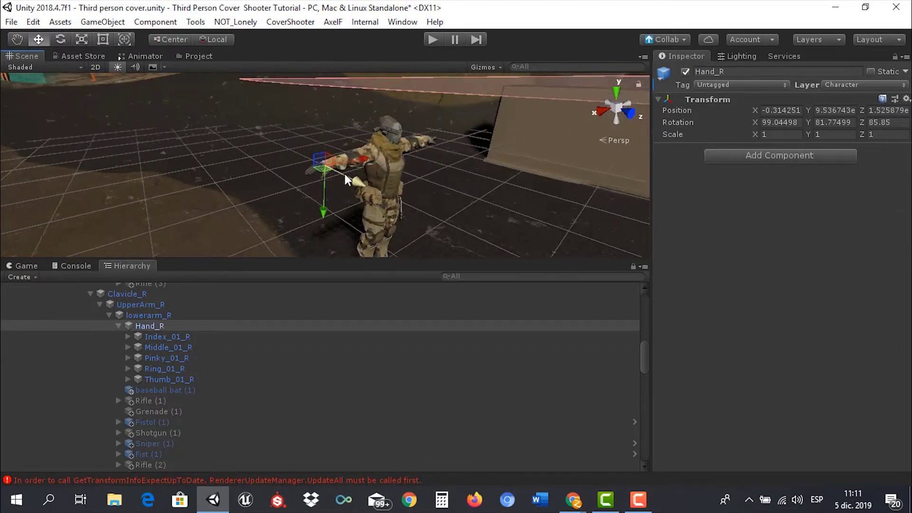
pyautogui.scroll(2, 344, 173)
pyautogui.scroll(3, 338, 177)
pyautogui.scroll(-2, 330, 179)
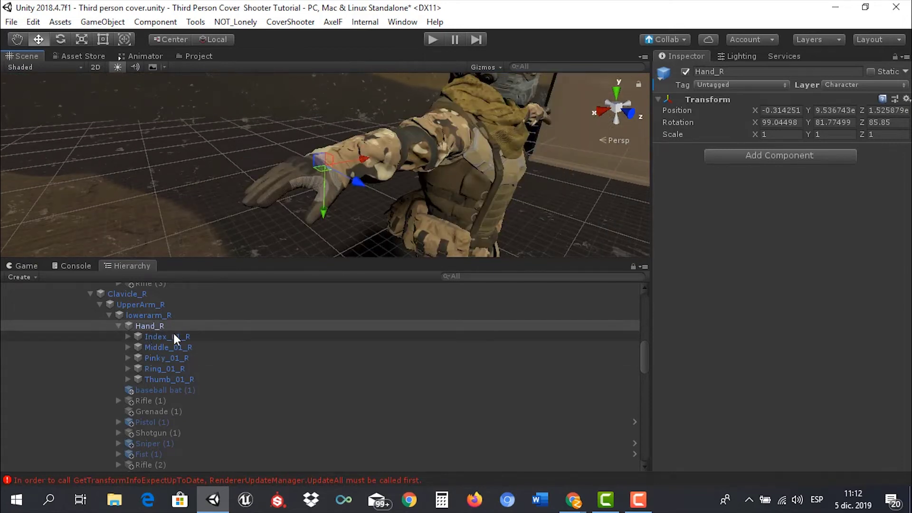
pyautogui.scroll(2, 170, 338)
pyautogui.scroll(-4, 169, 336)
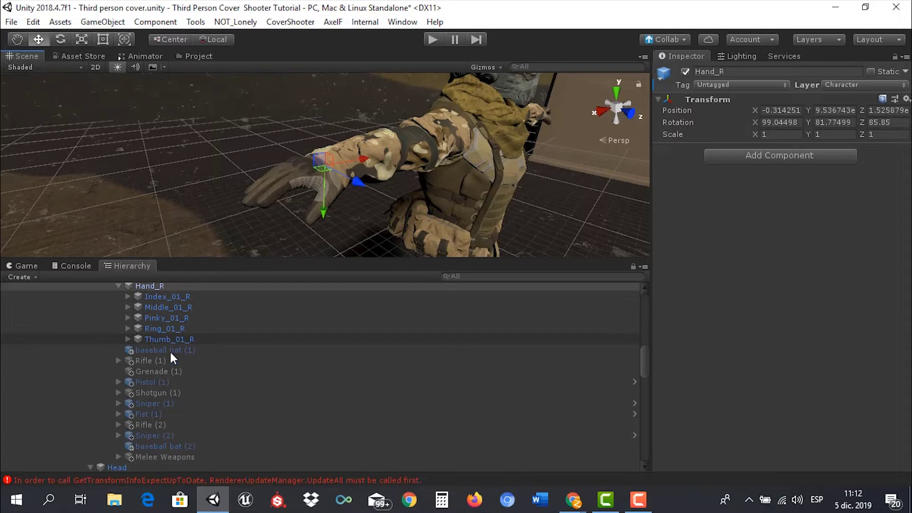
pyautogui.click(148, 351)
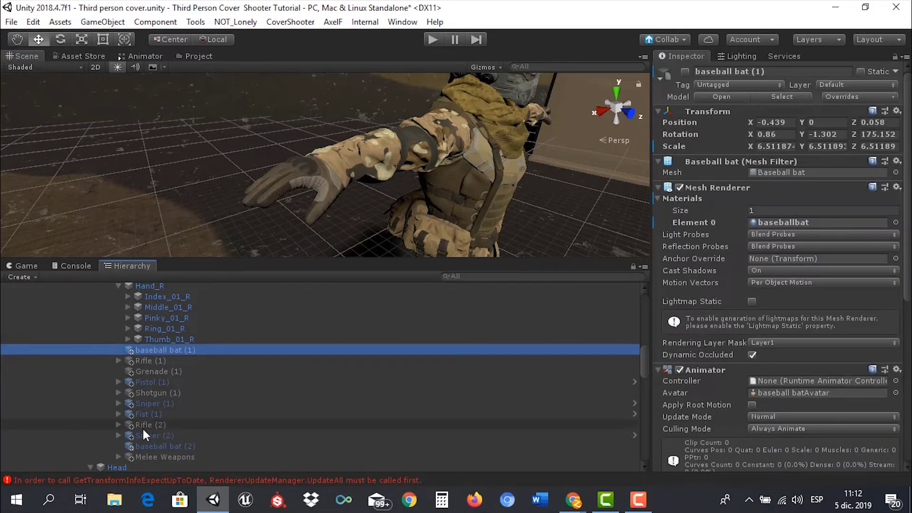
pyautogui.click(143, 457)
pyautogui.click(155, 361)
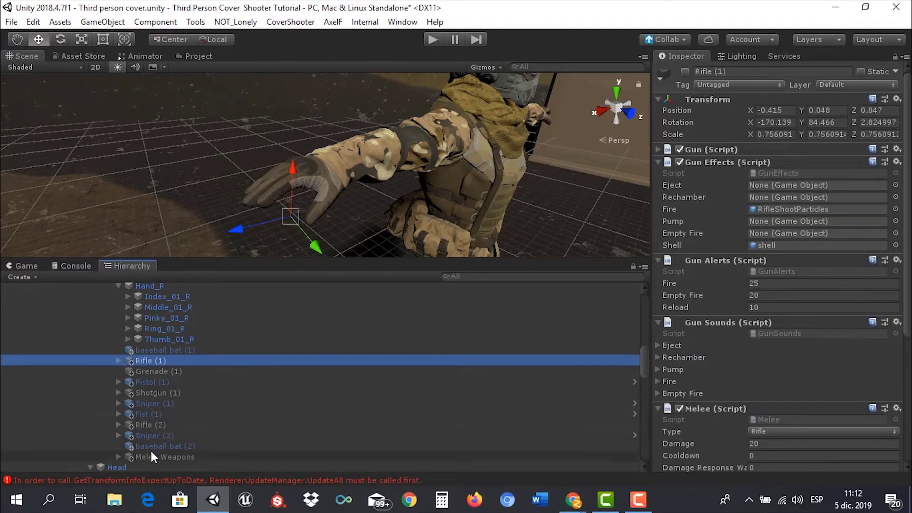
pyautogui.keyDown('shift'); pyautogui.click(150, 449); pyautogui.keyUp('shift')
pyautogui.click(160, 352)
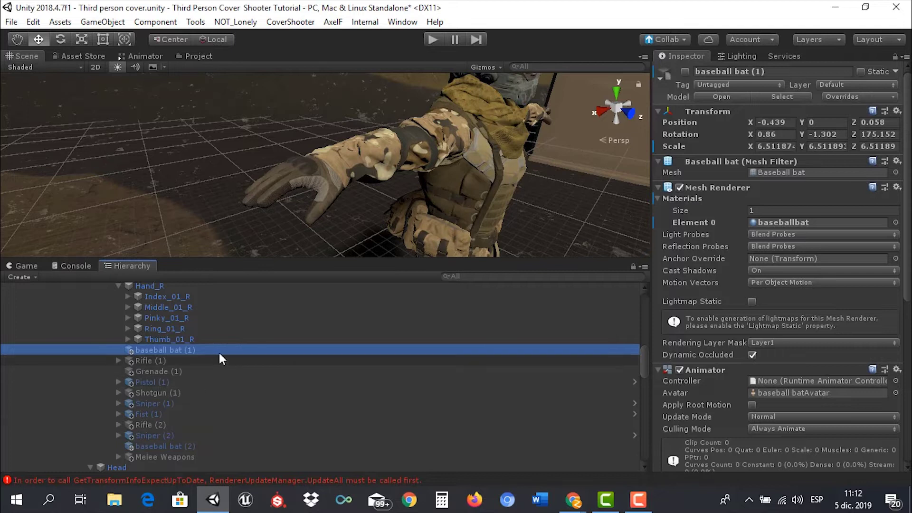
# - Open the Asset Collection scene, saving the Third person cover scene first
pyautogui.click(191, 54)
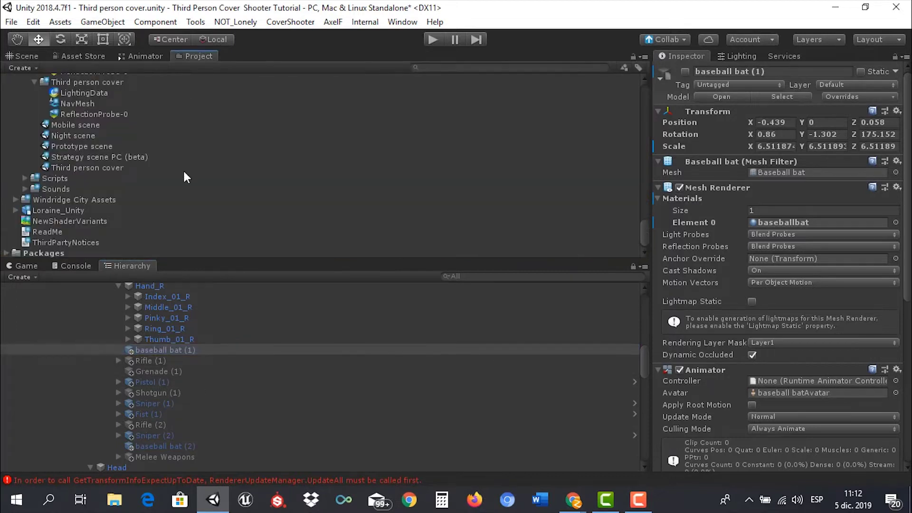
pyautogui.scroll(5, 188, 182)
pyautogui.scroll(5, 209, 180)
pyautogui.scroll(5, 212, 179)
pyautogui.scroll(5, 215, 178)
pyautogui.scroll(5, 214, 178)
pyautogui.scroll(5, 213, 177)
pyautogui.doubleClick(90, 194)
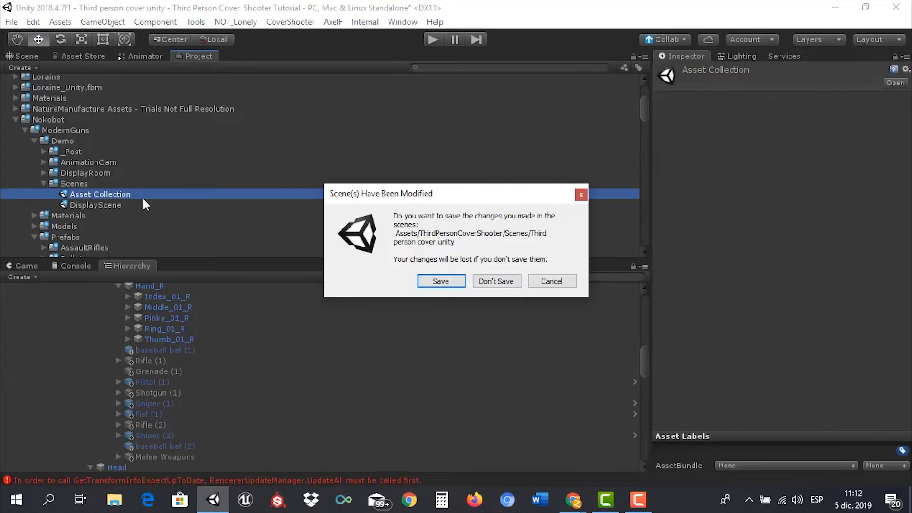
pyautogui.click(457, 281)
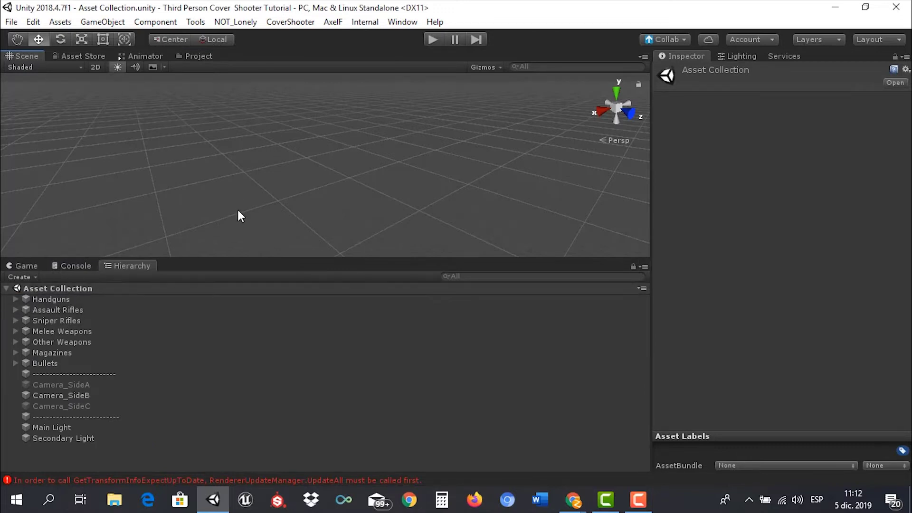
# - Frame the Melee Weapons group and orbit the view to see the crowbar
pyautogui.click(53, 332)
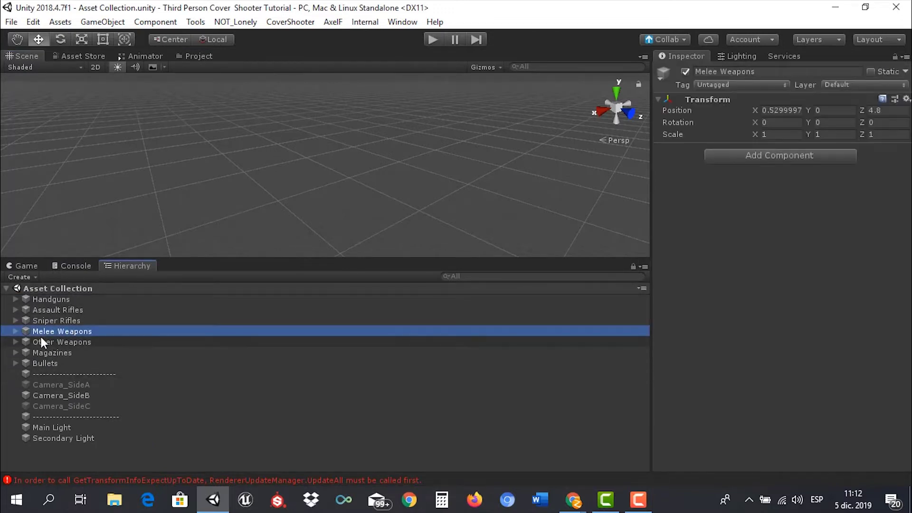
pyautogui.press('f')
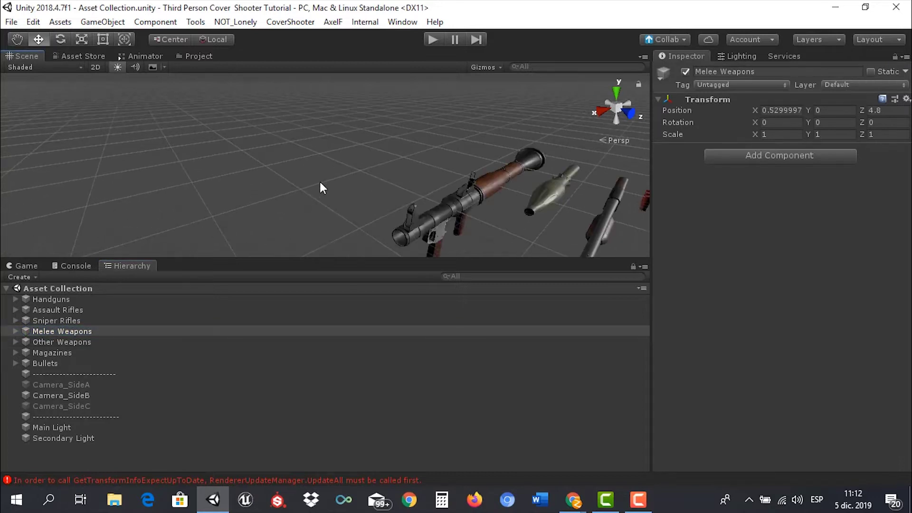
pyautogui.press('f')
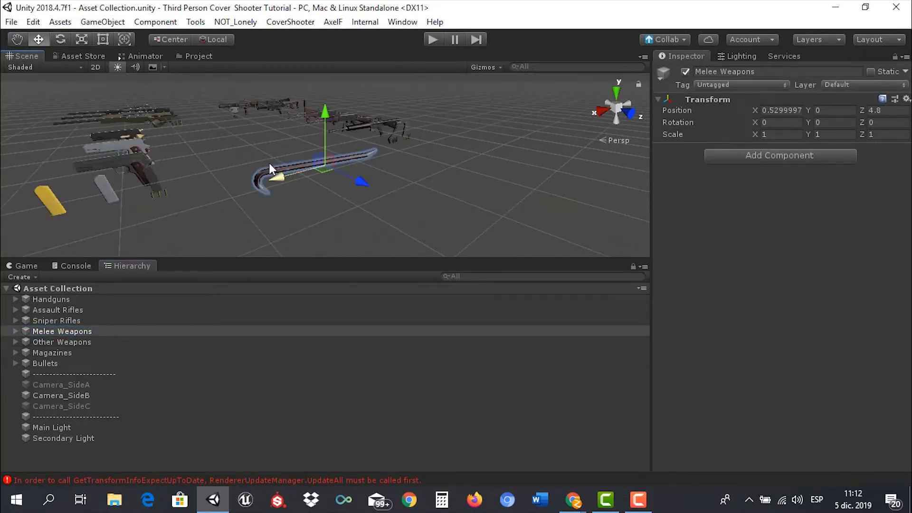
pyautogui.moveTo(413, 193)
pyautogui.mouseDown(button='right')
pyautogui.moveTo(349, 169)
pyautogui.moveTo(418, 182)
pyautogui.moveTo(646, 75)
pyautogui.moveTo(395, 137)
pyautogui.moveTo(392, 125)
pyautogui.moveTo(421, 188)
pyautogui.moveTo(353, 161)
pyautogui.moveTo(357, 151)
pyautogui.mouseUp(button='right')
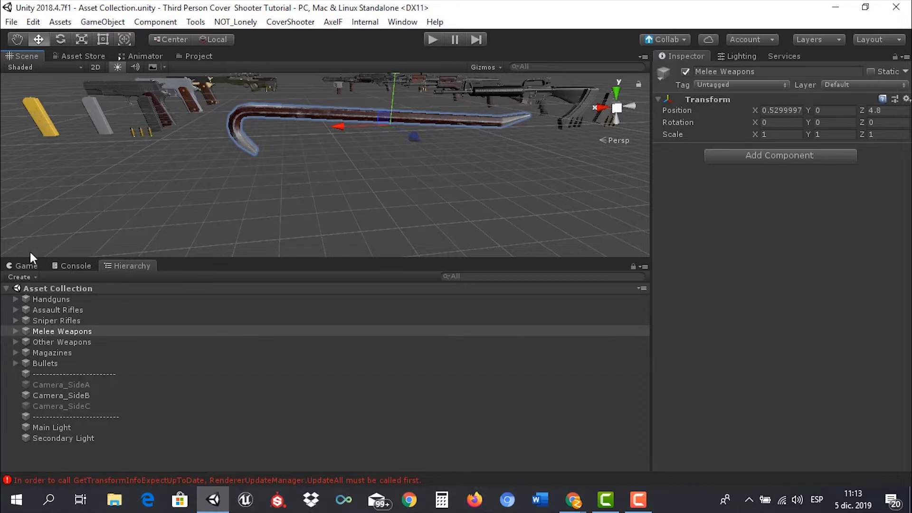
# - Return to the Project assets and scroll down the asset list
pyautogui.click(196, 56)
pyautogui.scroll(-5, 187, 153)
pyautogui.scroll(-5, 171, 178)
pyautogui.scroll(-5, 175, 184)
pyautogui.scroll(-5, 176, 183)
# - Open the Third person cover scene from the Project assets
pyautogui.scroll(-5, 179, 178)
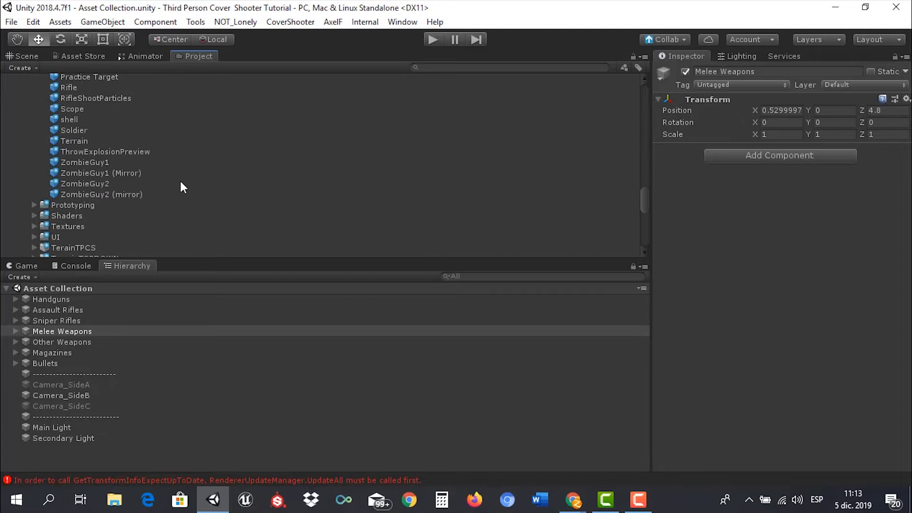
pyautogui.scroll(-5, 180, 179)
pyautogui.click(89, 167)
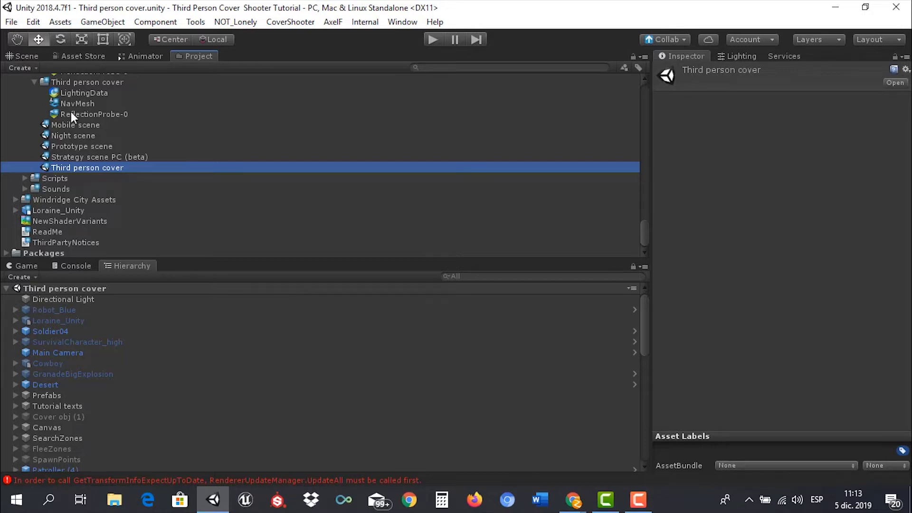
# - Frame Soldier04 in the Scene view, zoom in, and orbit to look down on it
pyautogui.hotkey('ctrl', '1')
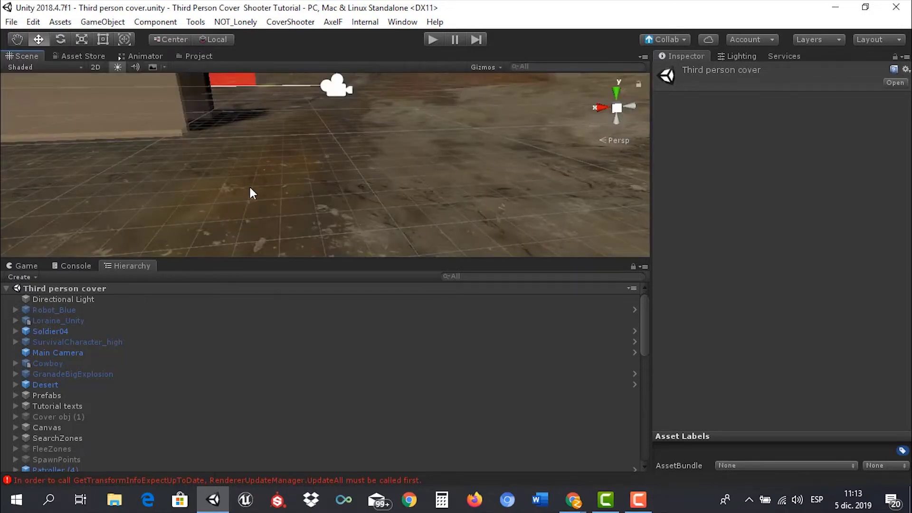
pyautogui.click(54, 332)
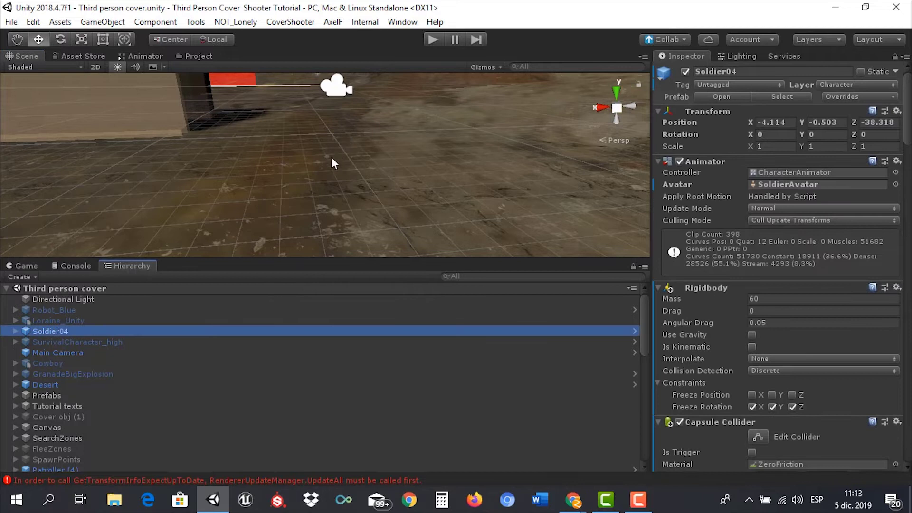
pyautogui.press('f')
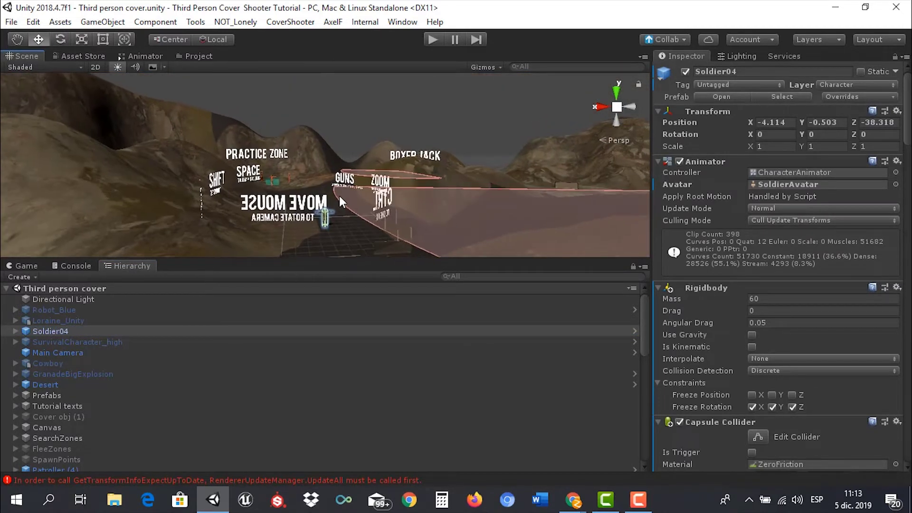
pyautogui.scroll(5, 336, 209)
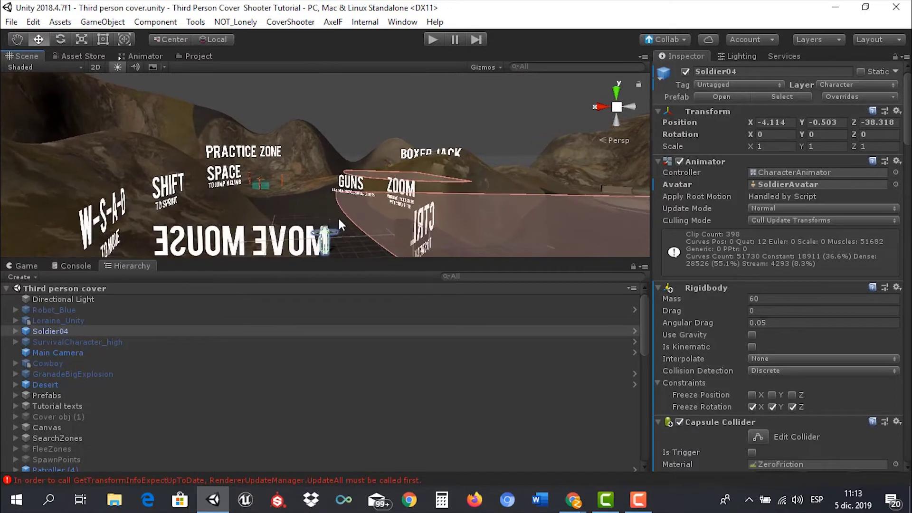
pyautogui.scroll(5, 338, 216)
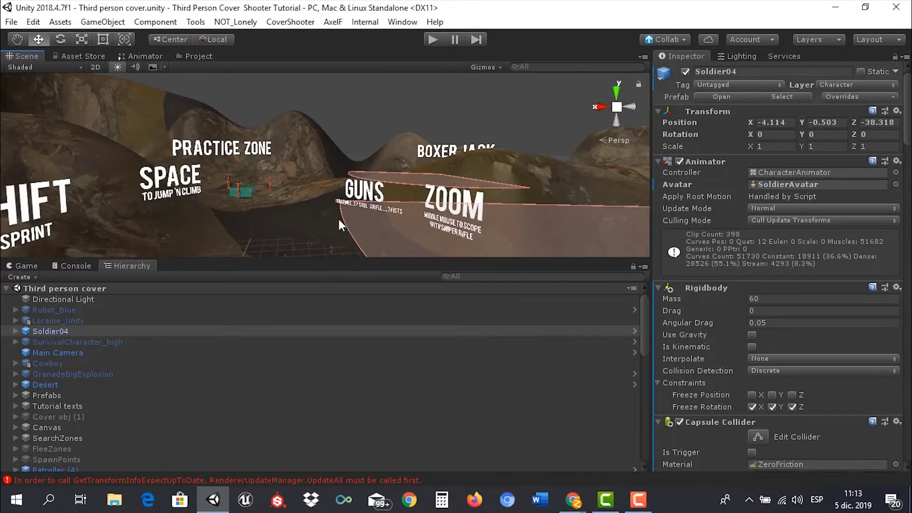
pyautogui.moveTo(329, 216)
pyautogui.keyDown('alt'); pyautogui.mouseDown()
pyautogui.moveTo(297, 159)
pyautogui.moveTo(328, 204)
pyautogui.moveTo(341, 63)
pyautogui.mouseUp(); pyautogui.keyUp('alt')
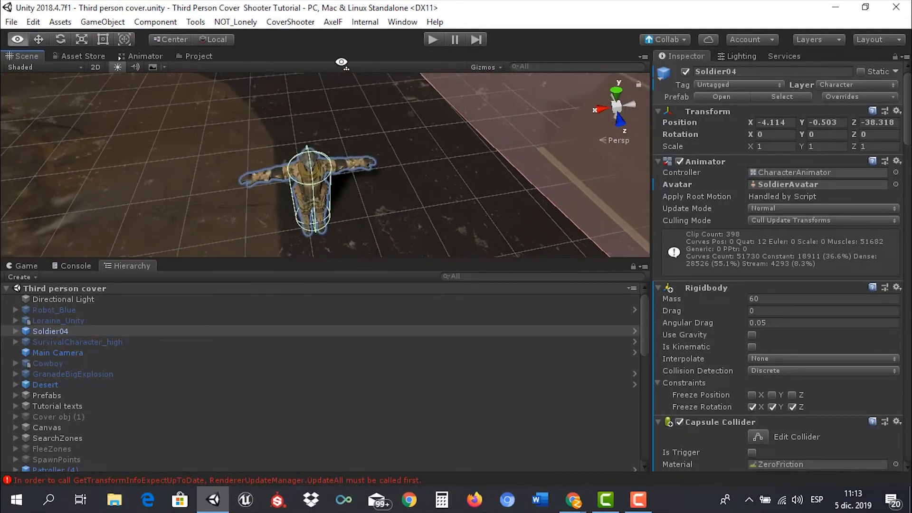
# - Expand Soldier04 through Point_Root, Root, Pelvis and Spine_01, exploring then collapsing the right leg bones
pyautogui.click(15, 331)
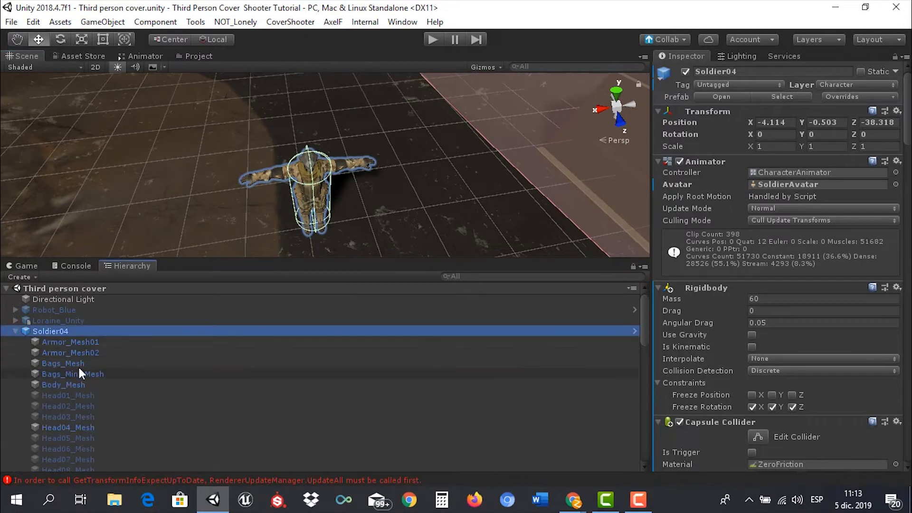
pyautogui.scroll(-4, 78, 366)
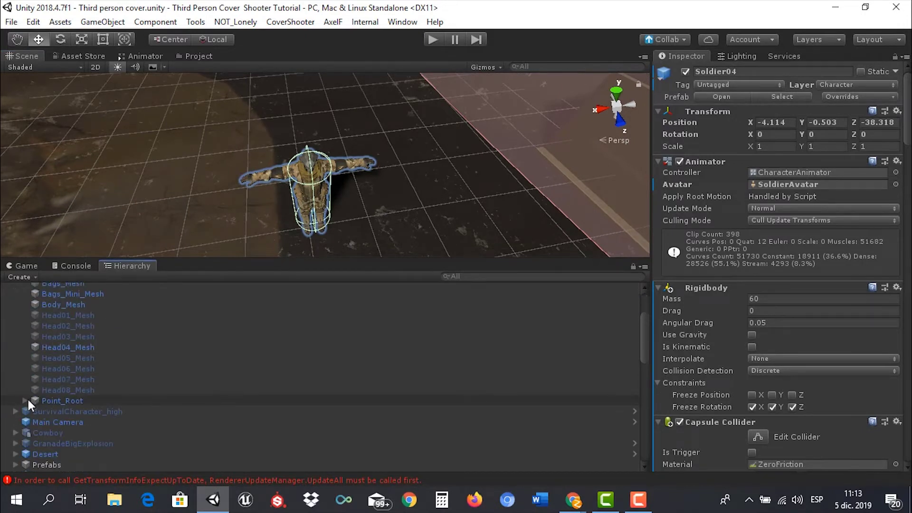
pyautogui.scroll(2, 47, 374)
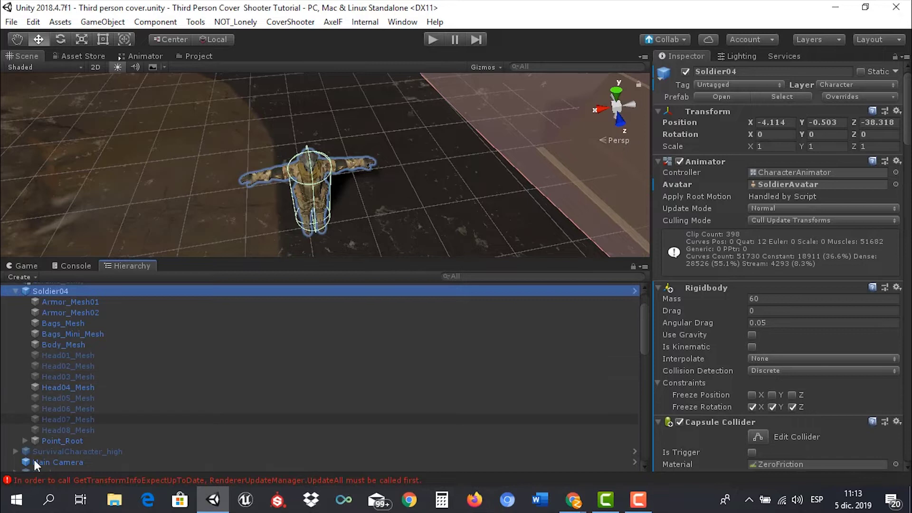
pyautogui.click(25, 441)
pyautogui.scroll(-4, 59, 392)
pyautogui.click(34, 371)
pyautogui.scroll(-4, 51, 371)
pyautogui.click(44, 301)
pyautogui.click(50, 314)
pyautogui.click(62, 345)
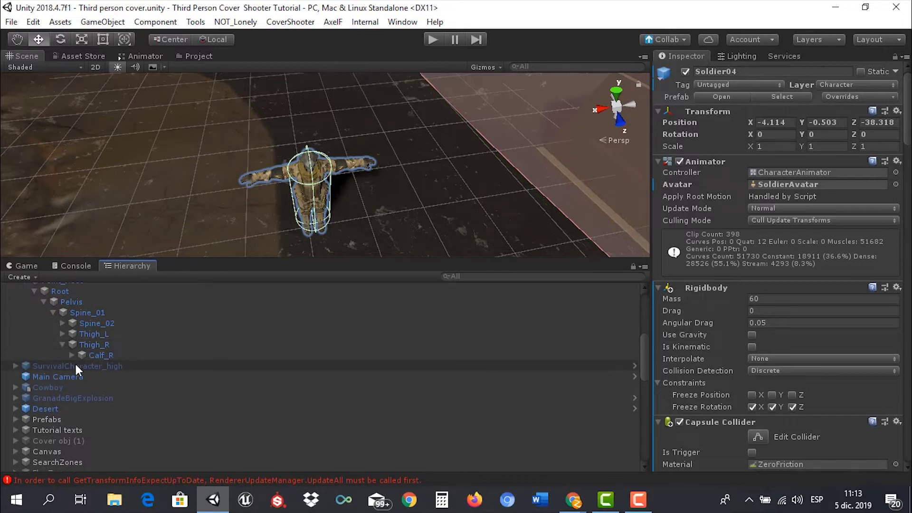
pyautogui.click(71, 355)
pyautogui.click(81, 365)
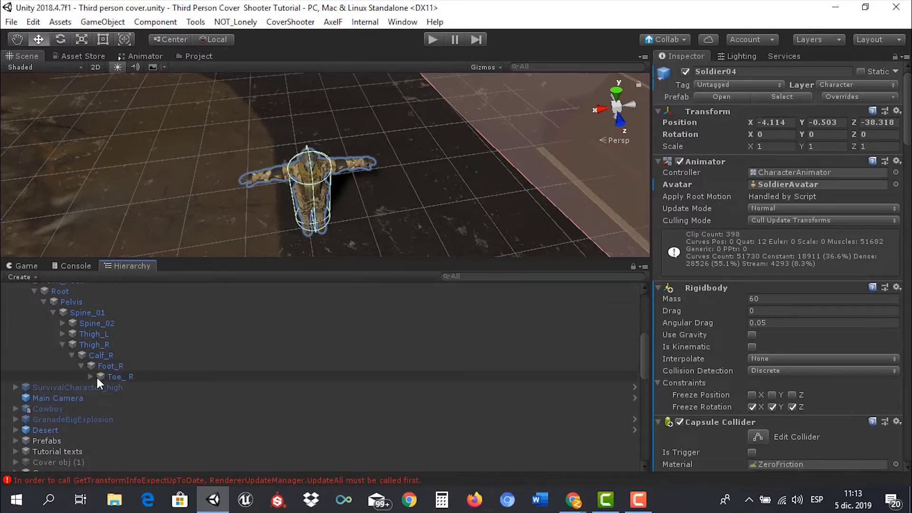
pyautogui.click(95, 375)
pyautogui.click(90, 377)
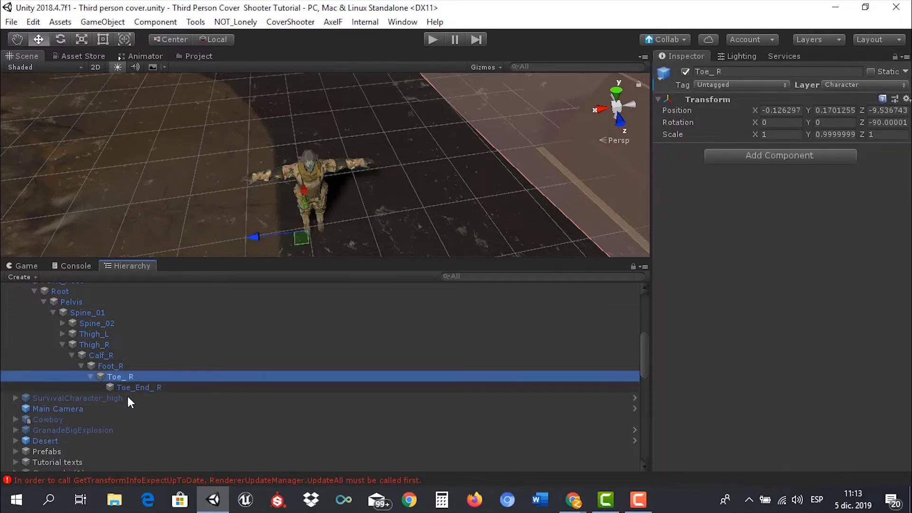
pyautogui.click(61, 344)
# - Expand Spine_02 down through Neck_01, Clavicle_R and UpperArm_R, then select lowerarm_R
pyautogui.click(61, 323)
pyautogui.click(71, 334)
pyautogui.click(80, 345)
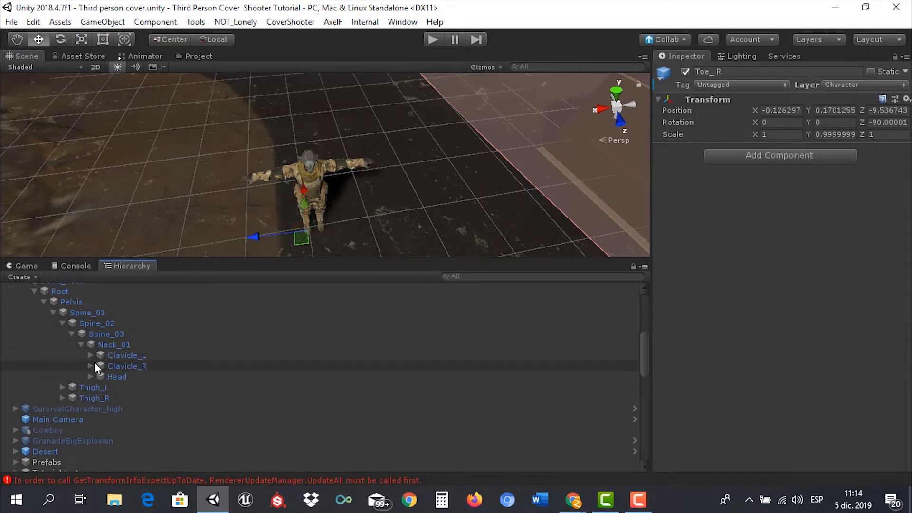
pyautogui.click(89, 366)
pyautogui.click(99, 377)
pyautogui.click(109, 387)
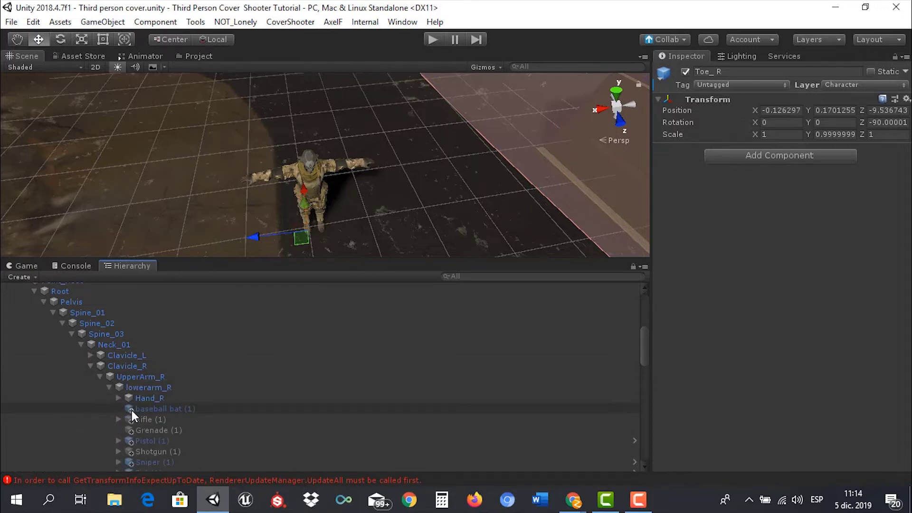
pyautogui.scroll(-3, 141, 394)
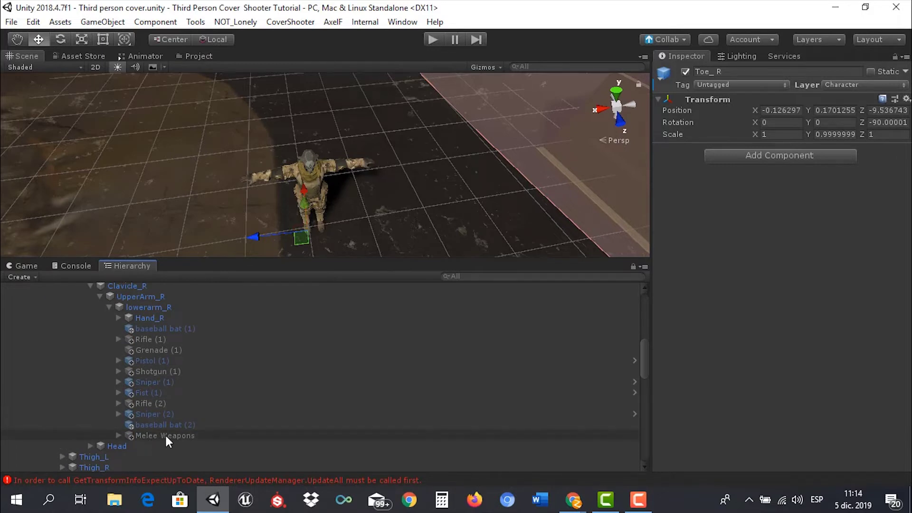
pyautogui.click(138, 309)
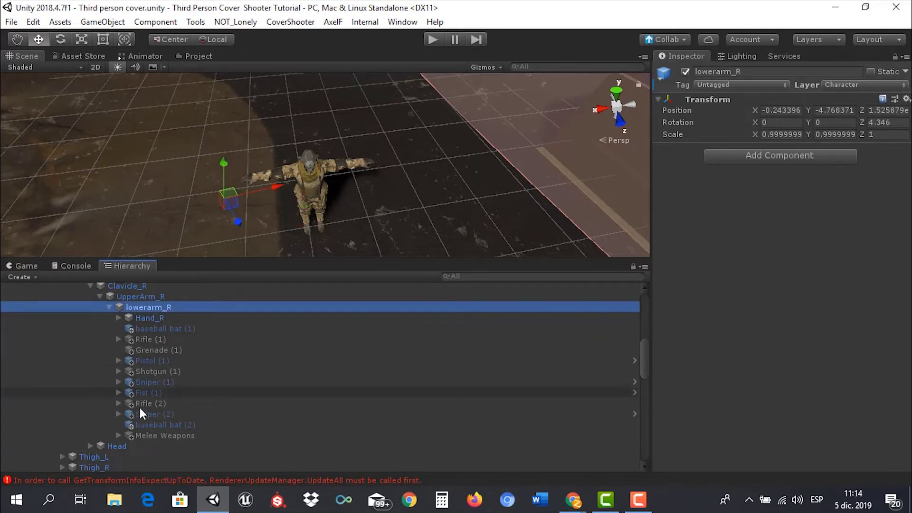
pyautogui.hotkey('ctrl', 'v')
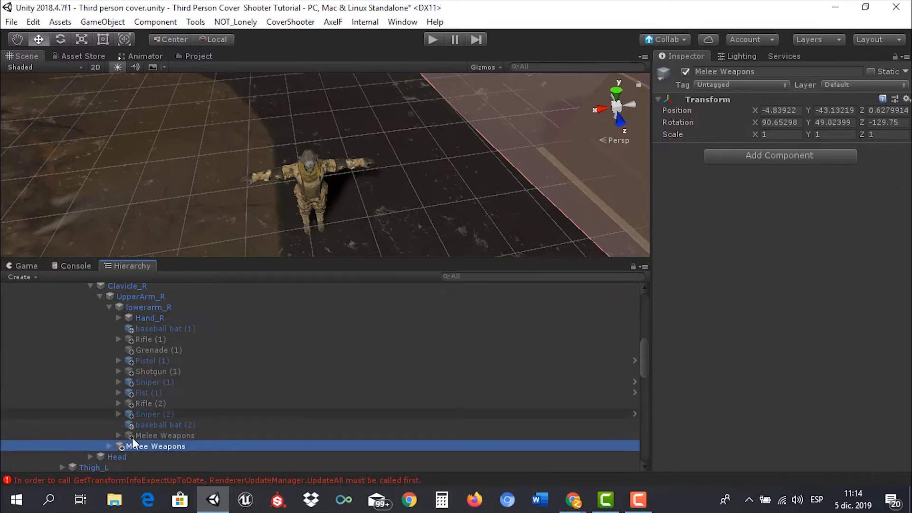
pyautogui.moveTo(136, 450); pyautogui.dragTo(153, 319)
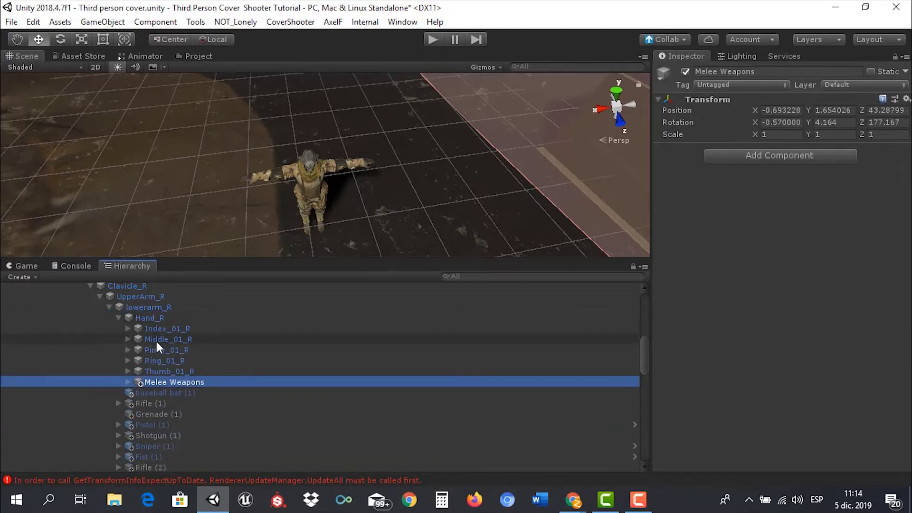
pyautogui.scroll(-3, 160, 367)
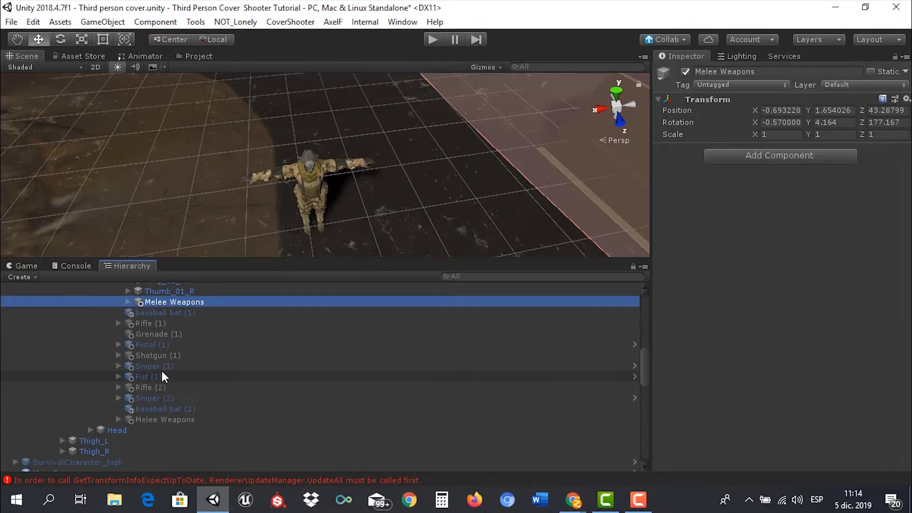
# - Pull the empty Melee Weapons object out from under Hand_R and delete it
pyautogui.scroll(3, 162, 372)
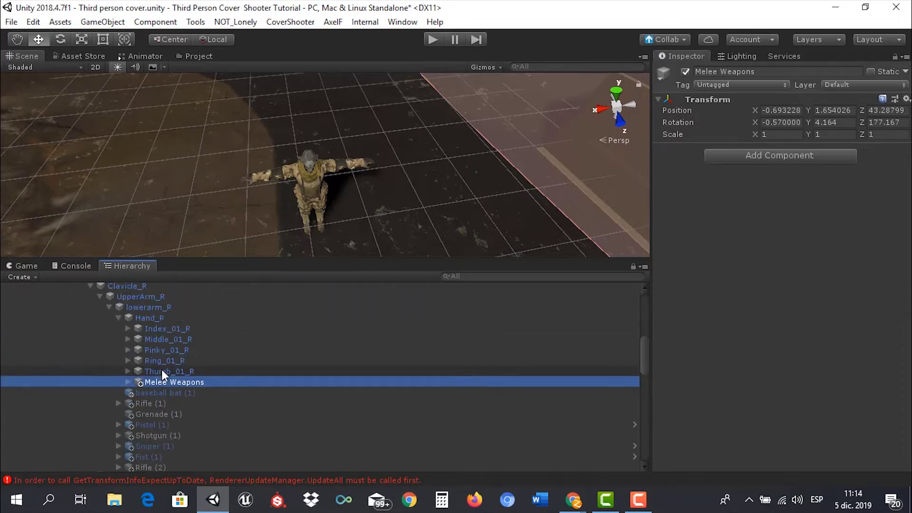
pyautogui.scroll(2, 160, 369)
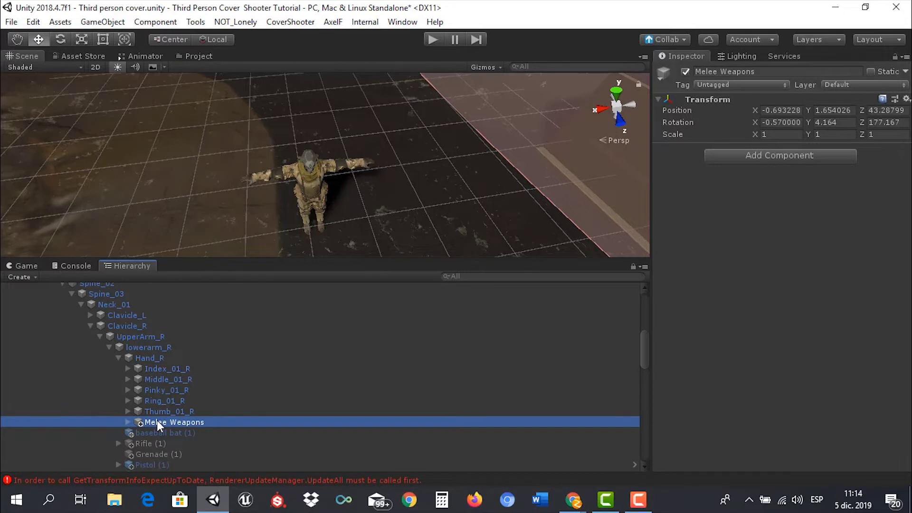
pyautogui.moveTo(156, 419); pyautogui.dragTo(139, 349)
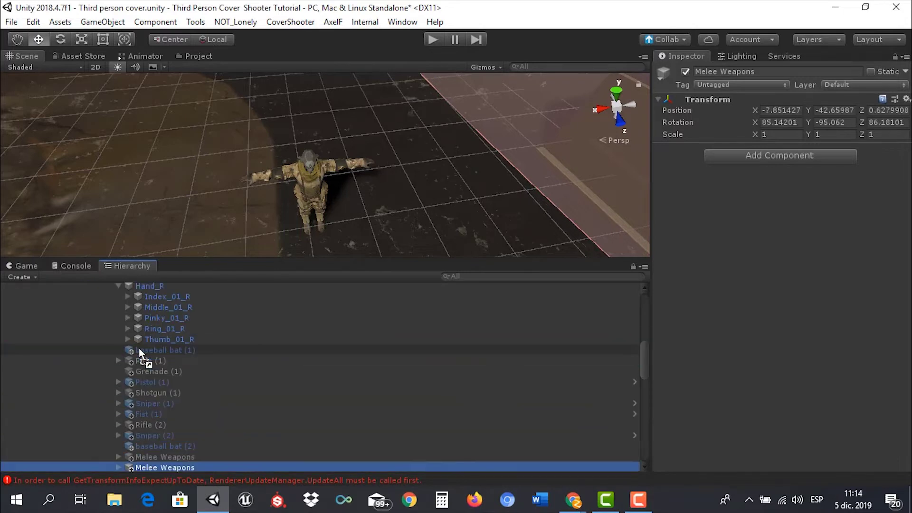
pyautogui.scroll(2, 145, 384)
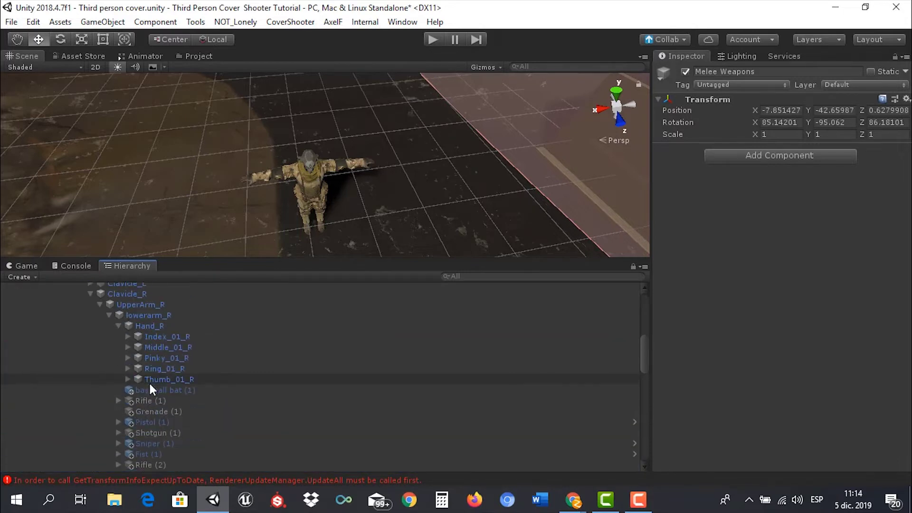
pyautogui.click(119, 326)
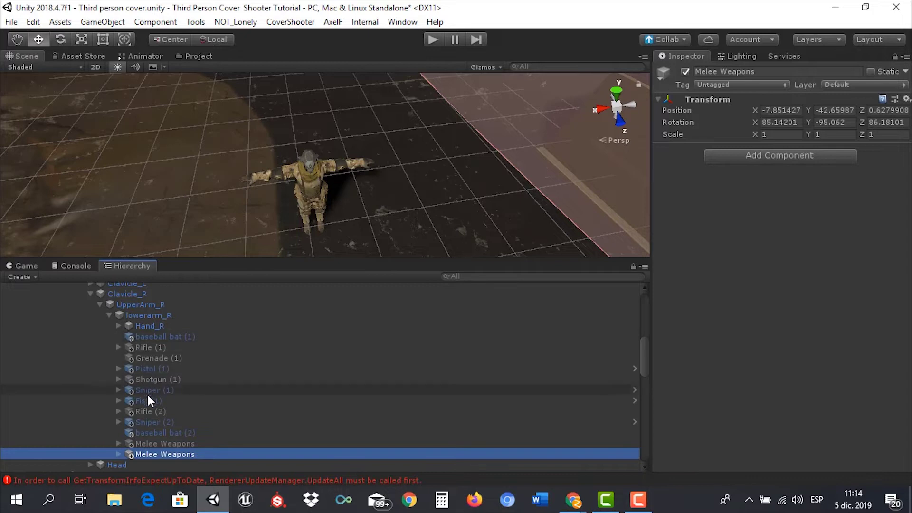
pyautogui.click(119, 326)
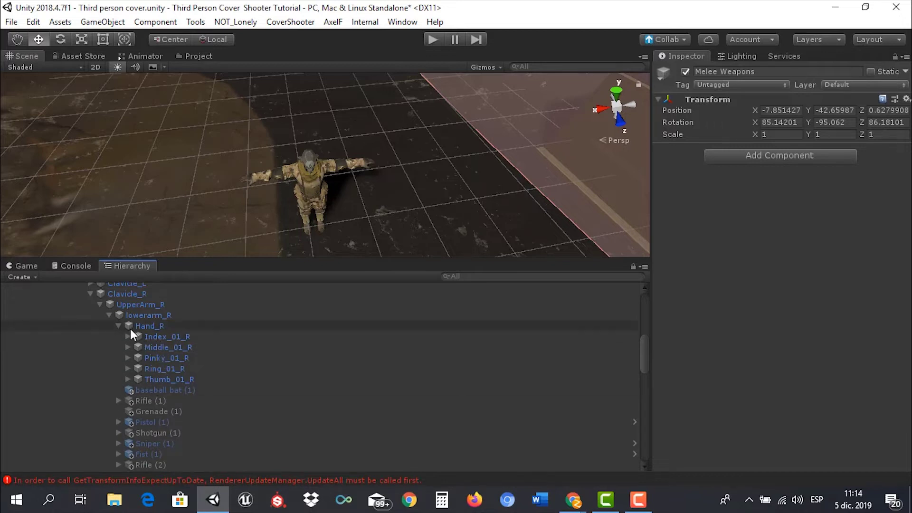
pyautogui.scroll(-2, 157, 365)
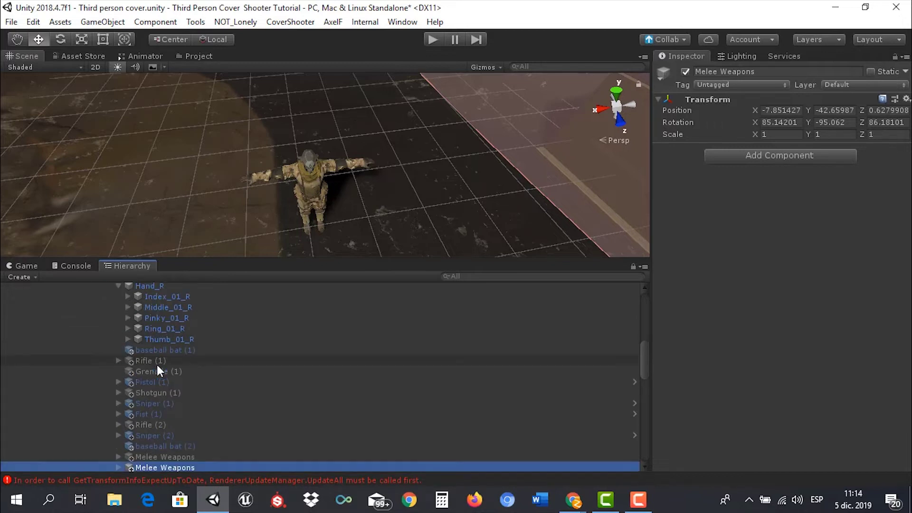
pyautogui.click(118, 286)
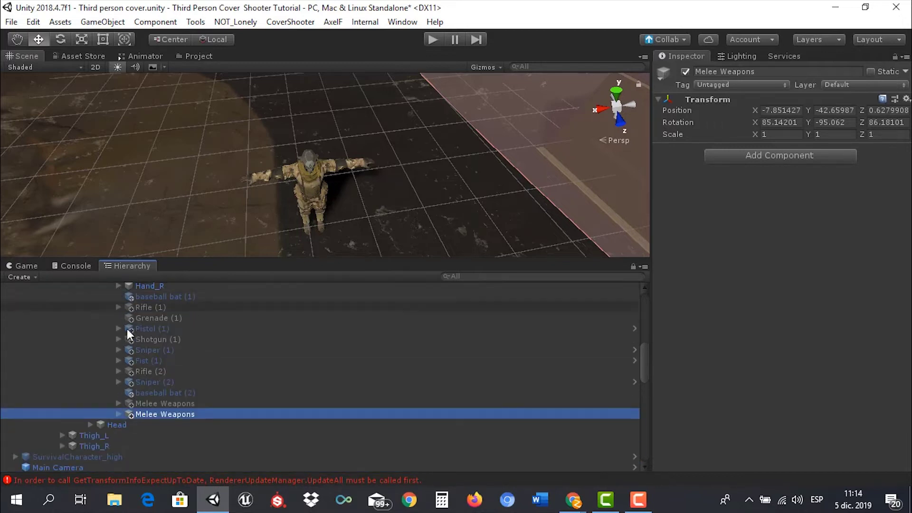
pyautogui.press('Delete')
# - Check the remaining crowbar Melee Weapons, then select baseball bat (1) through Melee Weapons
pyautogui.click(161, 403)
pyautogui.scroll(-2, 171, 382)
pyautogui.scroll(4, 175, 366)
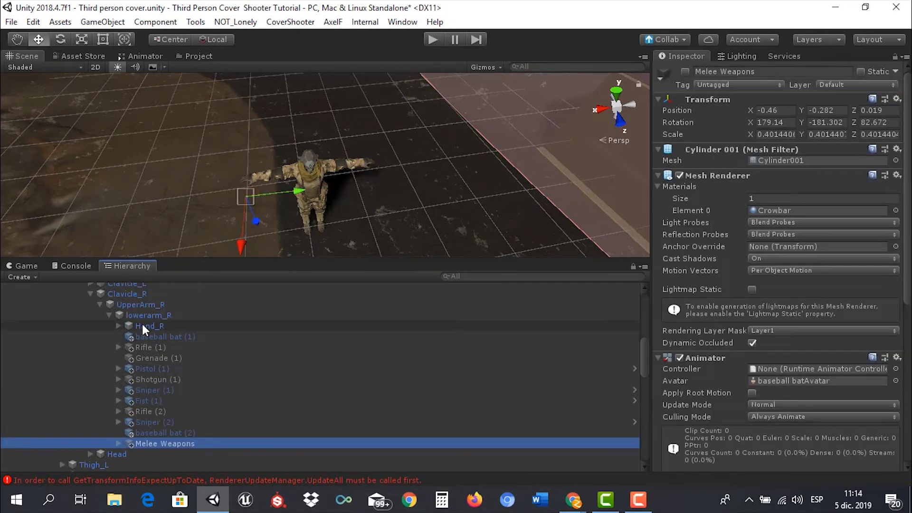
pyautogui.keyDown('shift'); pyautogui.click(143, 325); pyautogui.keyUp('shift')
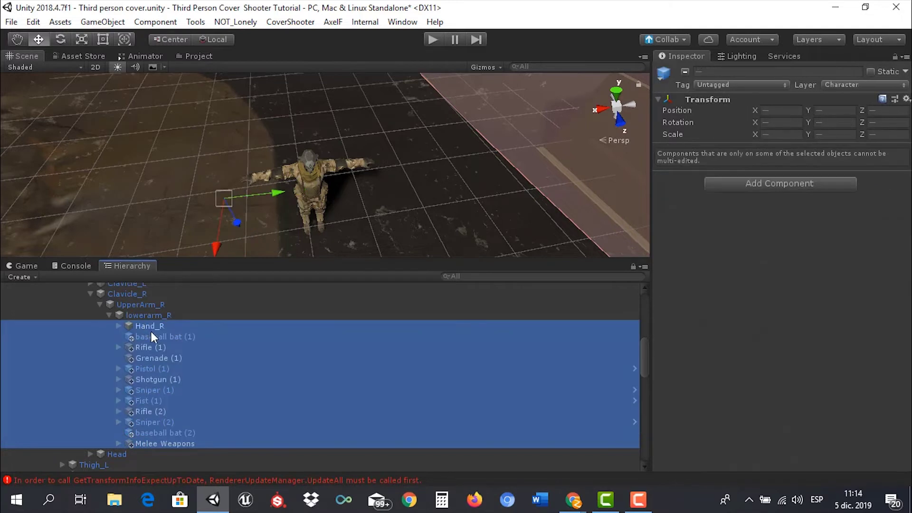
pyautogui.click(152, 336)
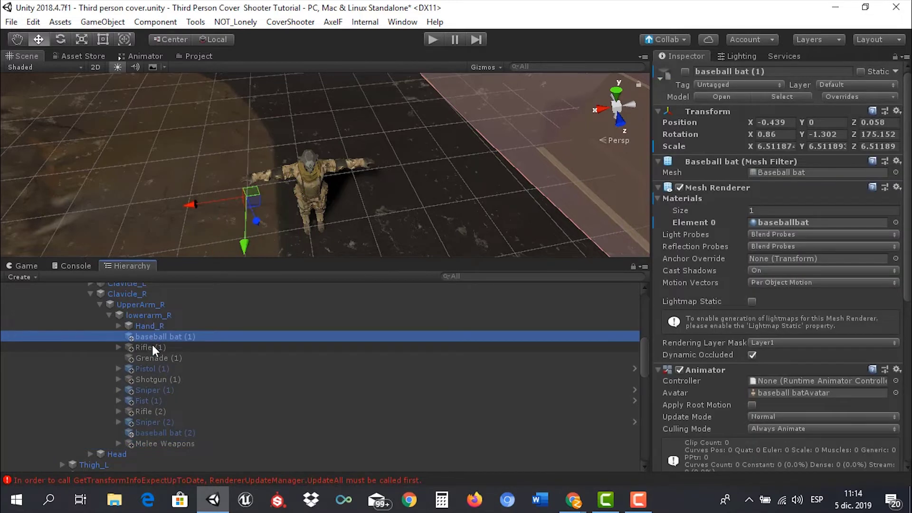
pyautogui.keyDown('shift'); pyautogui.click(149, 442); pyautogui.keyUp('shift')
# - Drop the selected weapons, baseball bat (1) through Melee Weapons, onto the Hand_R bone
pyautogui.click(118, 326)
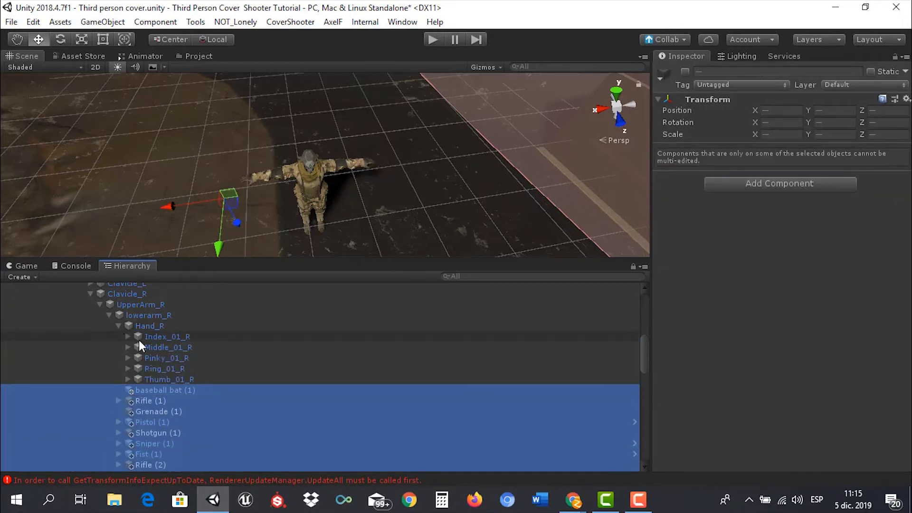
pyautogui.moveTo(148, 390); pyautogui.dragTo(145, 325)
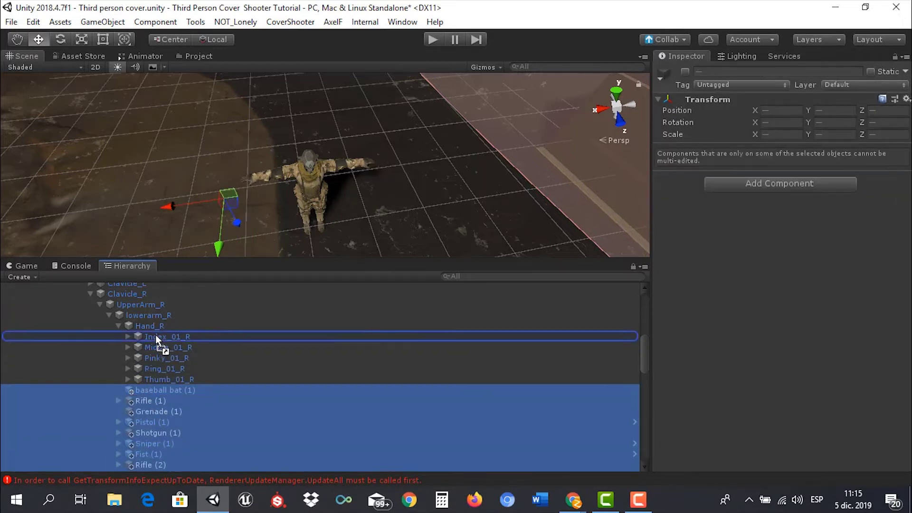
pyautogui.scroll(-1, 160, 346)
pyautogui.scroll(-2, 160, 346)
pyautogui.scroll(4, 161, 347)
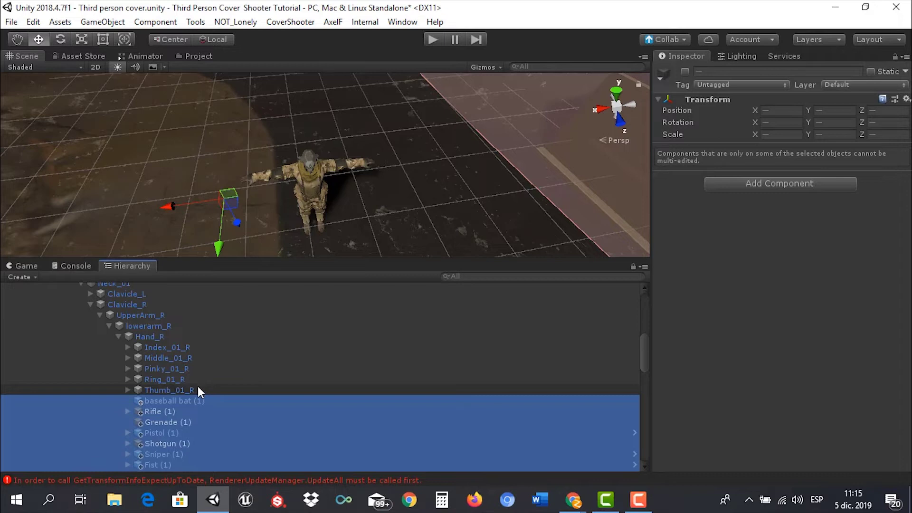
pyautogui.scroll(-2, 198, 386)
pyautogui.click(152, 368)
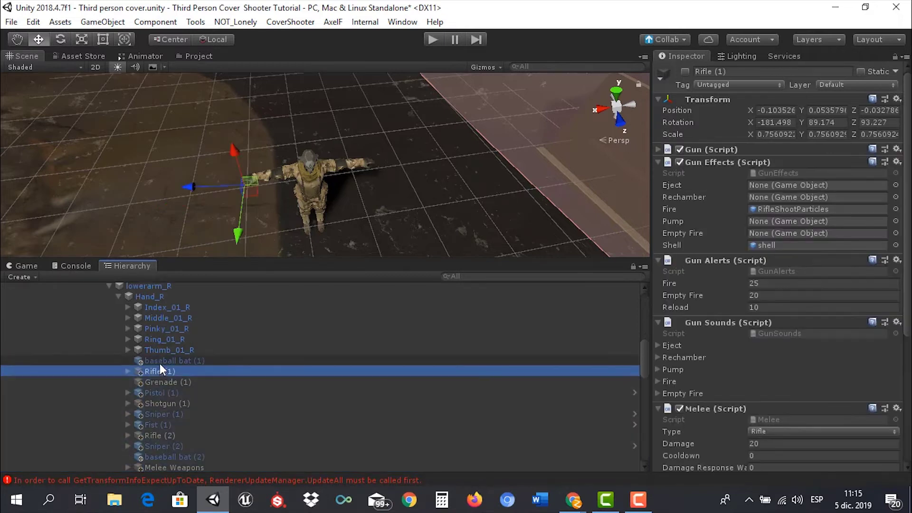
pyautogui.click(164, 360)
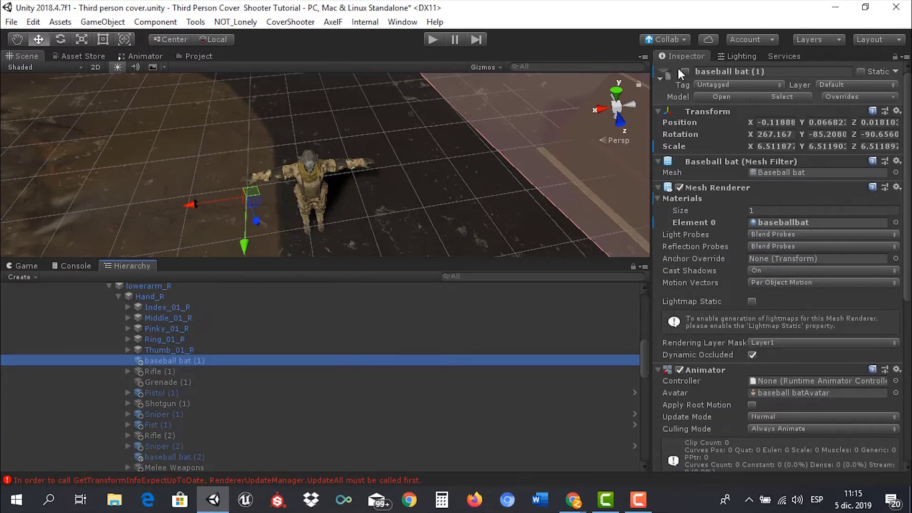
# - Activate baseball bat (1) and orbit the scene to see the bat in the soldier's right hand
pyautogui.click(682, 72)
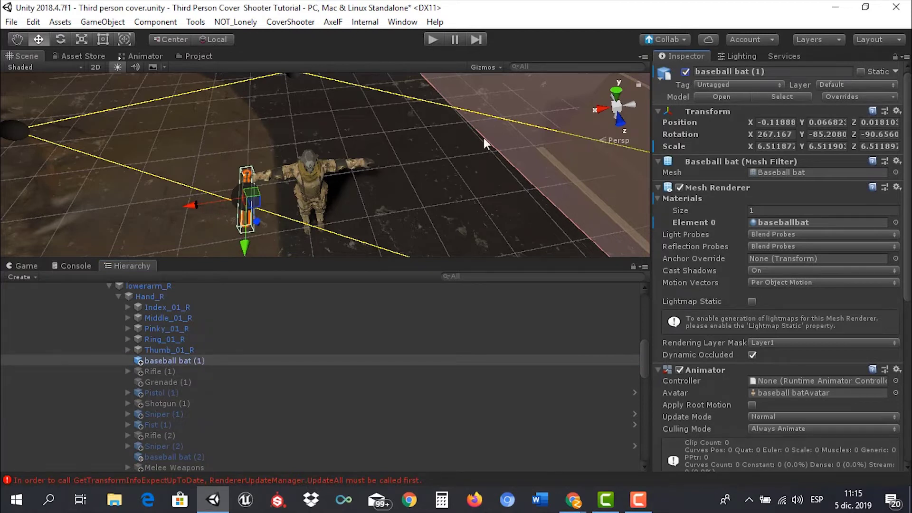
pyautogui.scroll(5, 137, 179)
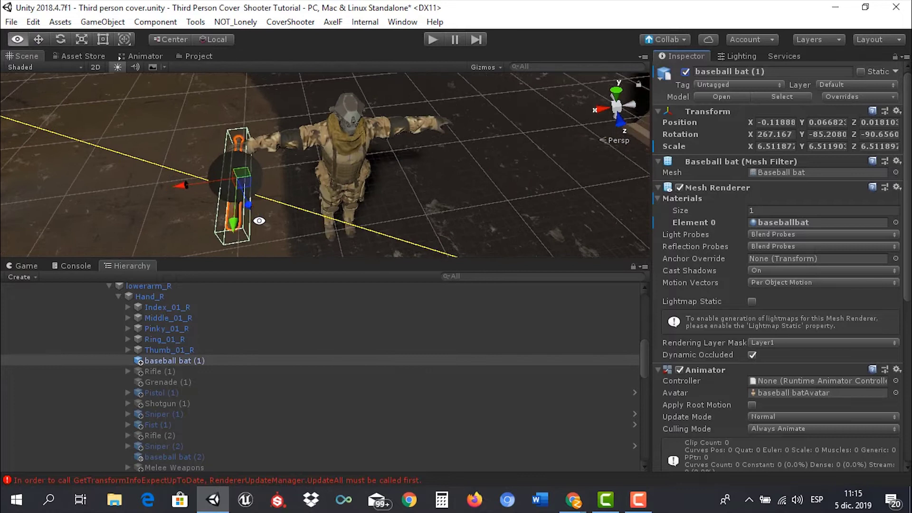
pyautogui.click(133, 189)
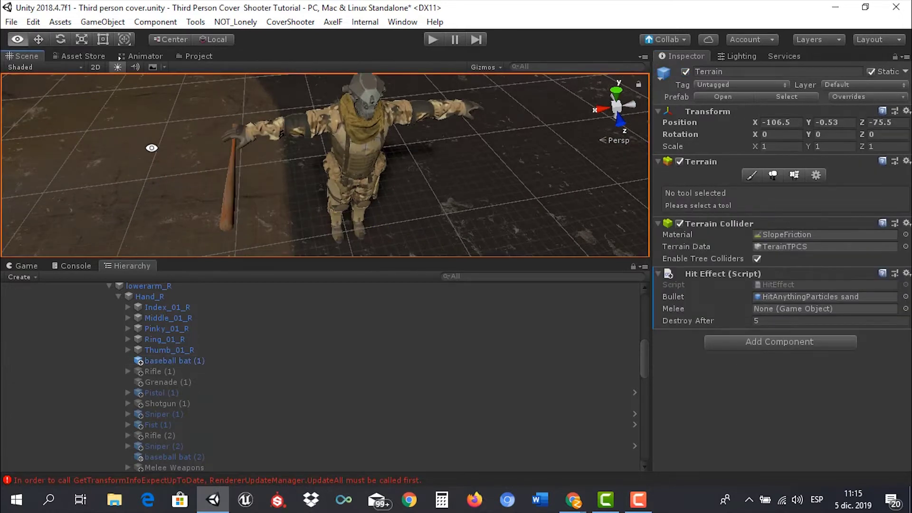
pyautogui.keyDown('alt'); pyautogui.moveTo(147, 191); pyautogui.dragTo(159, 187); pyautogui.keyUp('alt')
pyautogui.keyDown('alt'); pyautogui.moveTo(218, 187); pyautogui.dragTo(205, 129); pyautogui.keyUp('alt')
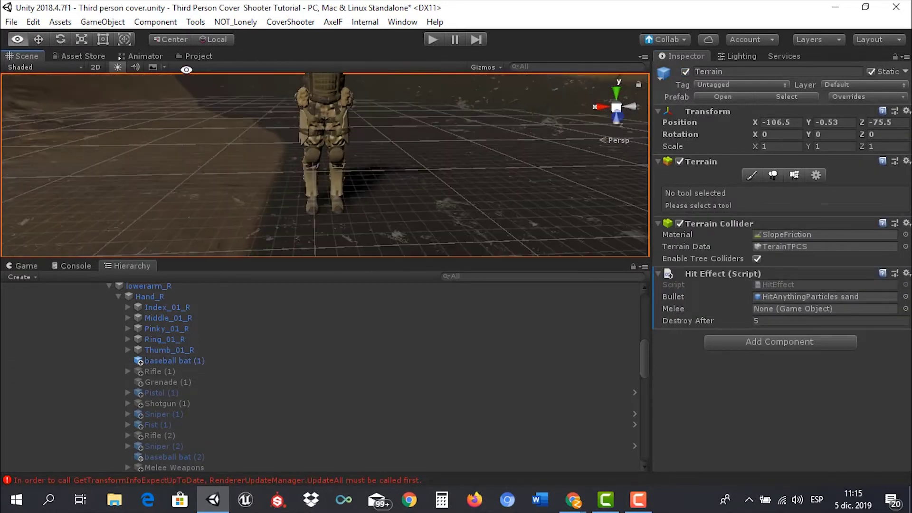
pyautogui.moveTo(253, 157)
pyautogui.keyDown('alt'); pyautogui.mouseDown()
pyautogui.moveTo(224, 109)
pyautogui.moveTo(257, 66)
pyautogui.moveTo(259, 156)
pyautogui.moveTo(257, 123)
pyautogui.mouseUp(); pyautogui.keyUp('alt')
pyautogui.moveTo(271, 197)
pyautogui.keyDown('alt'); pyautogui.mouseDown()
pyautogui.moveTo(303, 153)
pyautogui.moveTo(427, 200)
pyautogui.moveTo(350, 191)
pyautogui.moveTo(333, 177)
pyautogui.mouseUp(); pyautogui.keyUp('alt')
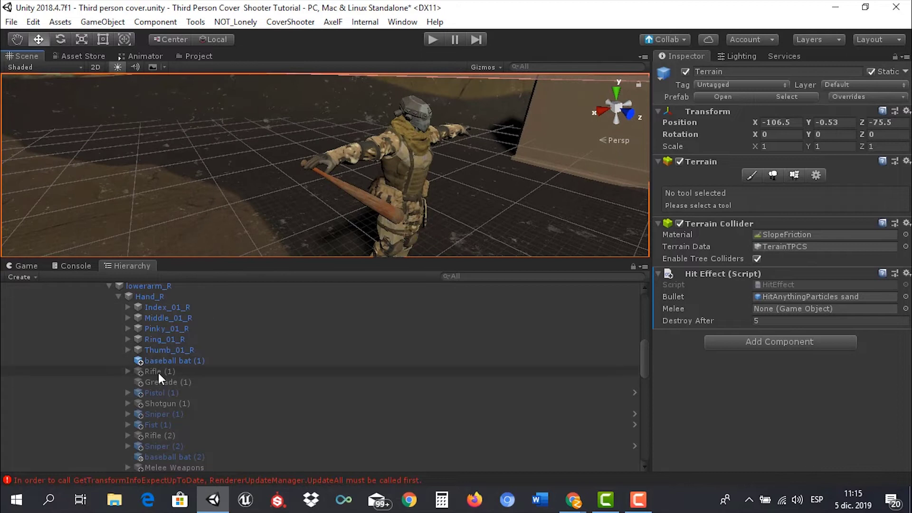
# - Deactivate baseball bat (1), activate Rifle (1), and orbit to view the rifle in hand
pyautogui.scroll(-2, 158, 373)
pyautogui.click(175, 322)
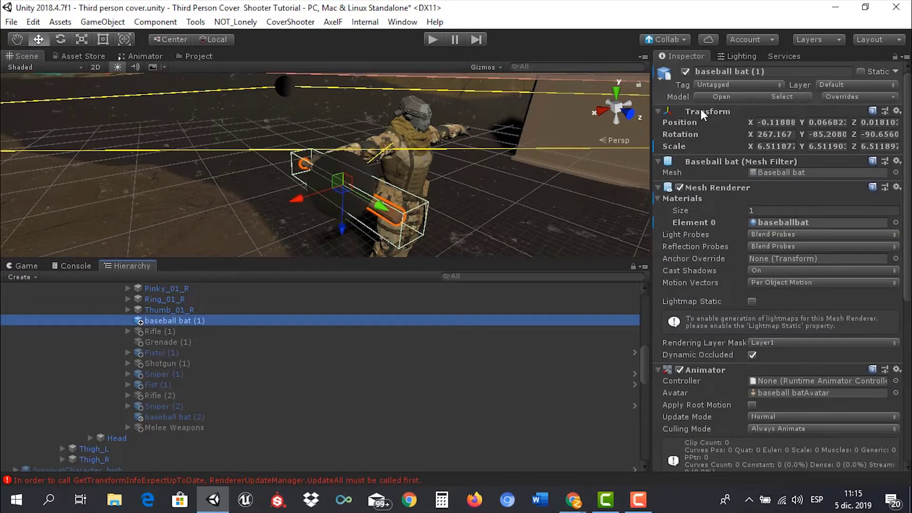
pyautogui.click(685, 72)
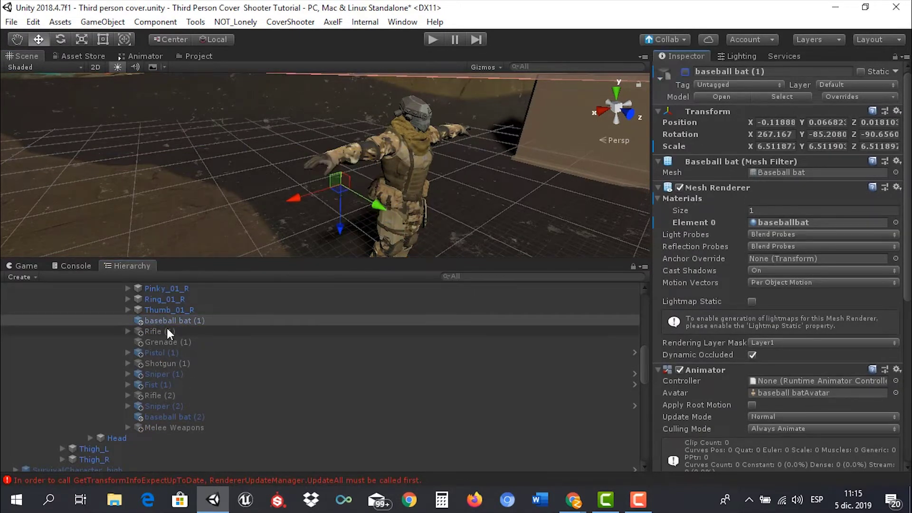
pyautogui.click(161, 331)
pyautogui.click(685, 72)
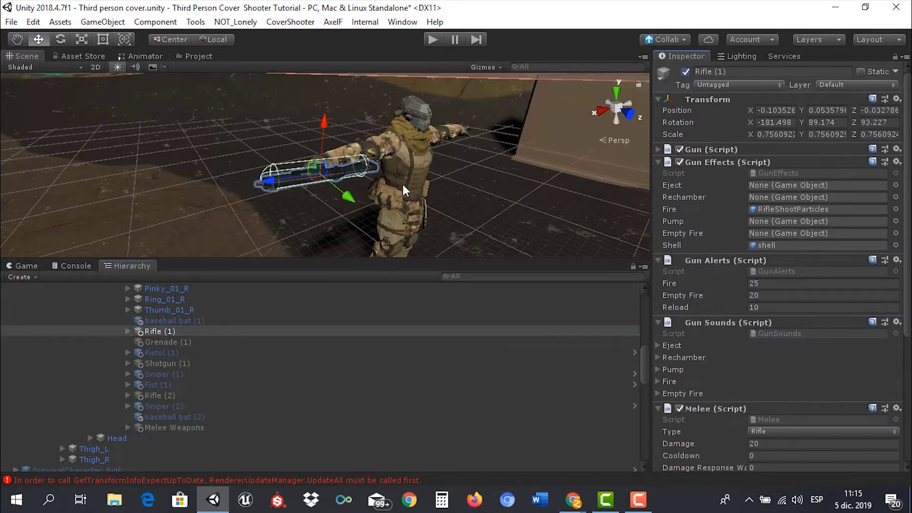
pyautogui.moveTo(335, 156)
pyautogui.keyDown('alt'); pyautogui.mouseDown()
pyautogui.moveTo(571, 202)
pyautogui.moveTo(298, 132)
pyautogui.mouseUp(); pyautogui.keyUp('alt')
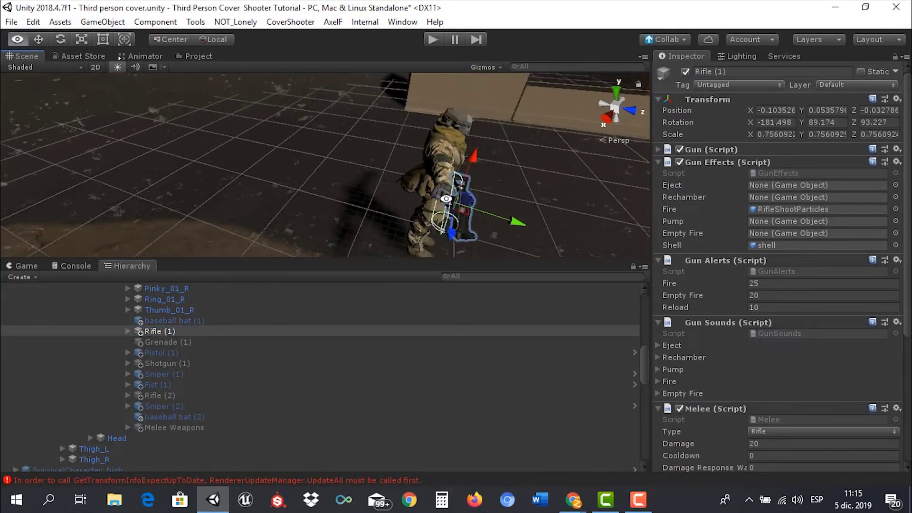
pyautogui.click(292, 187)
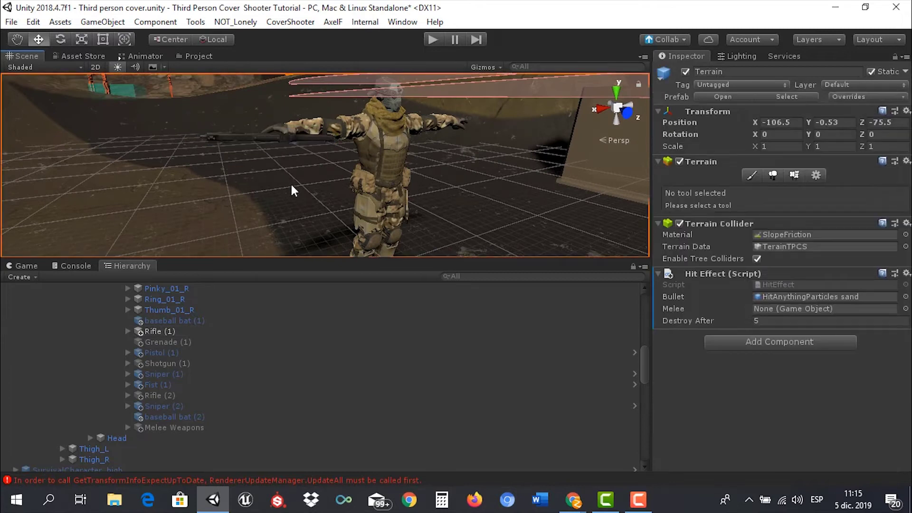
pyautogui.keyDown('alt'); pyautogui.moveTo(283, 192); pyautogui.dragTo(208, 284); pyautogui.keyUp('alt')
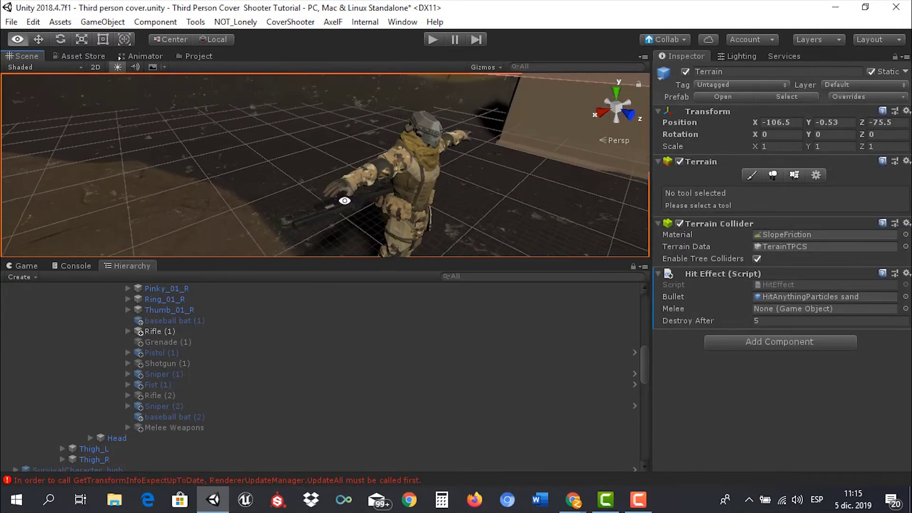
pyautogui.click(158, 331)
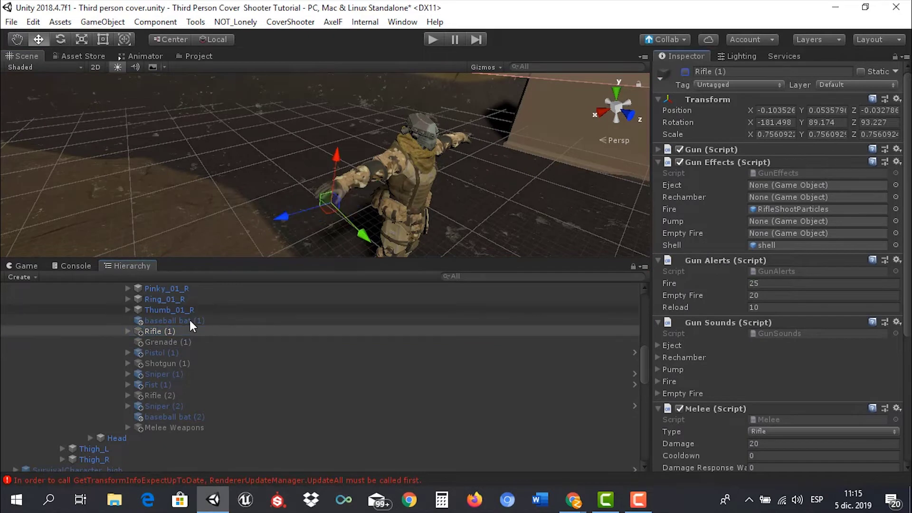
# - View Grenade (1) in the soldier's hand from several angles, then deactivate it
pyautogui.click(159, 341)
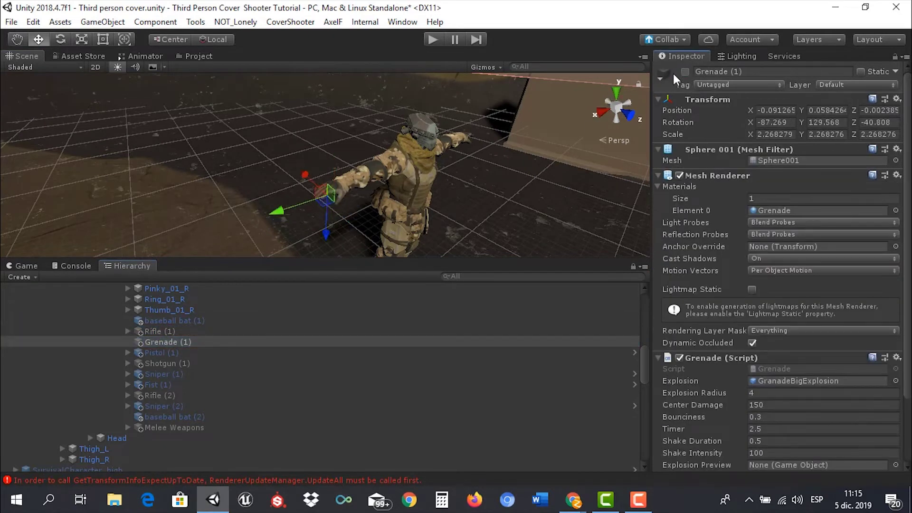
pyautogui.click(376, 239)
pyautogui.keyDown('alt'); pyautogui.moveTo(377, 239); pyautogui.dragTo(297, 168); pyautogui.keyUp('alt')
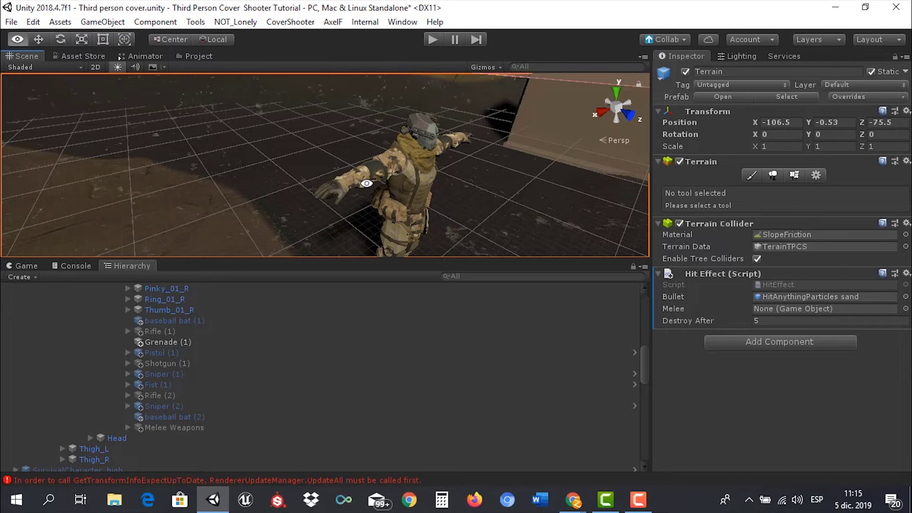
pyautogui.scroll(3, 269, 139)
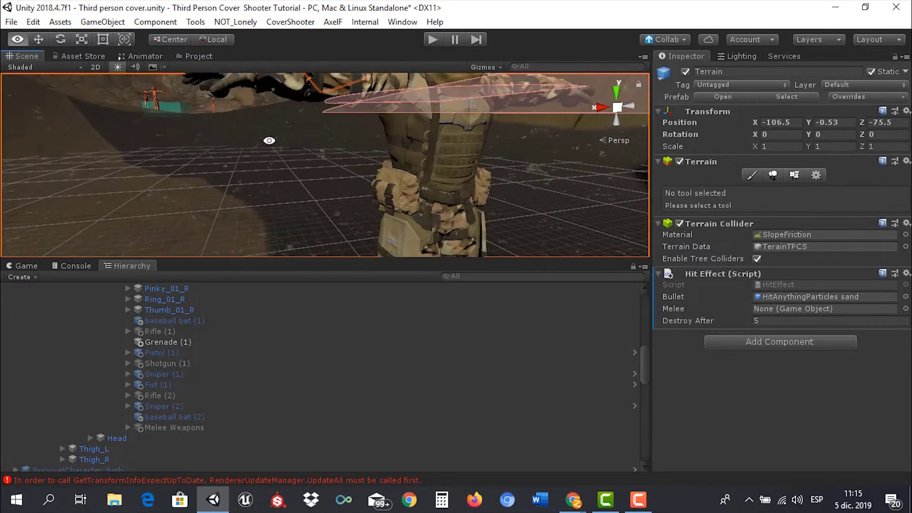
pyautogui.moveTo(262, 122)
pyautogui.keyDown('alt'); pyautogui.mouseDown()
pyautogui.moveTo(301, 161)
pyautogui.moveTo(381, 163)
pyautogui.moveTo(360, 183)
pyautogui.moveTo(312, 174)
pyautogui.moveTo(326, 169)
pyautogui.mouseUp(); pyautogui.keyUp('alt')
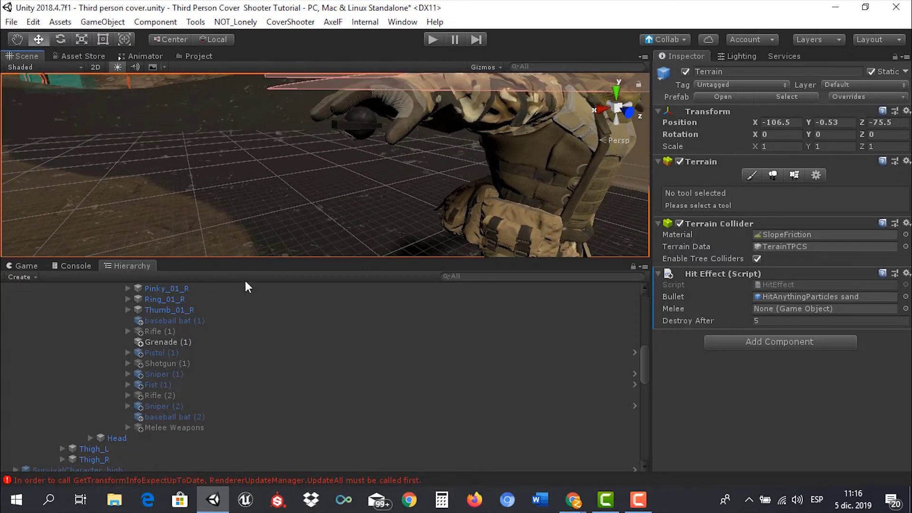
pyautogui.click(171, 342)
pyautogui.press('f')
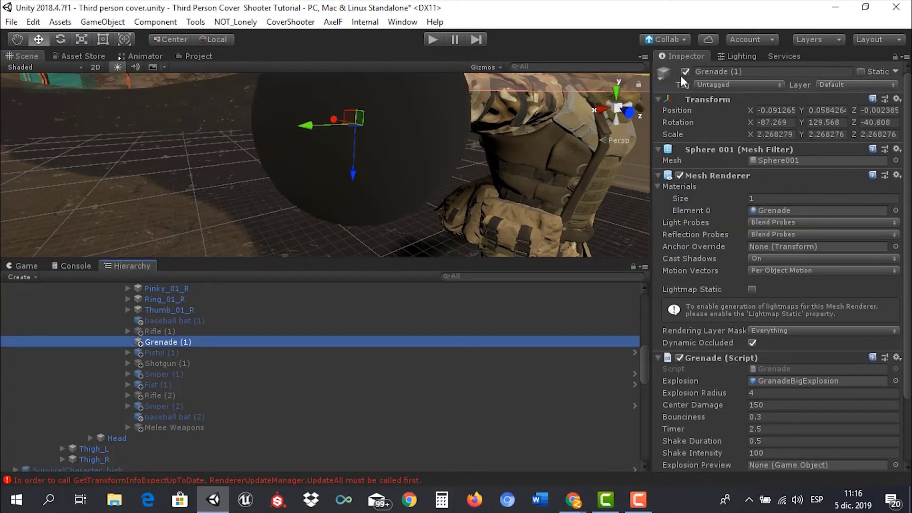
pyautogui.click(685, 71)
pyautogui.click(171, 352)
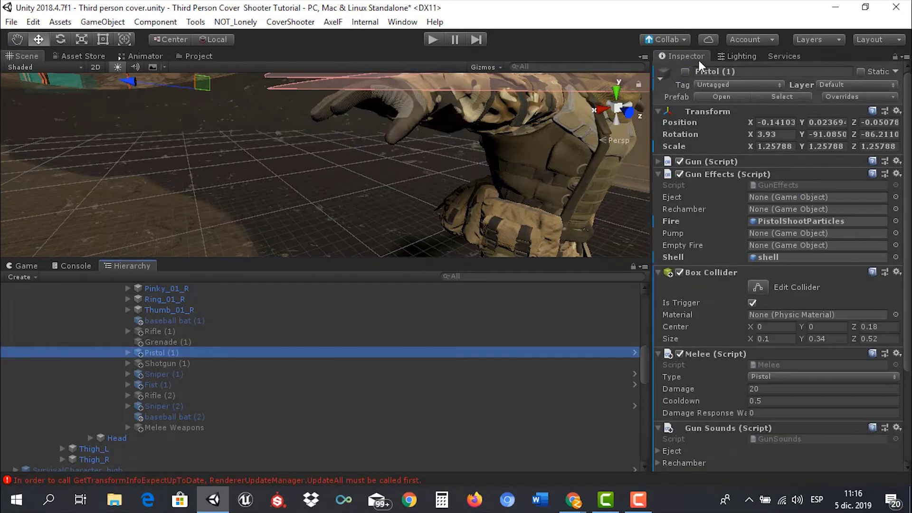
pyautogui.click(685, 72)
pyautogui.moveTo(418, 136)
pyautogui.keyDown('alt'); pyautogui.mouseDown()
pyautogui.moveTo(388, 134)
pyautogui.moveTo(408, 141)
pyautogui.mouseUp(); pyautogui.keyUp('alt')
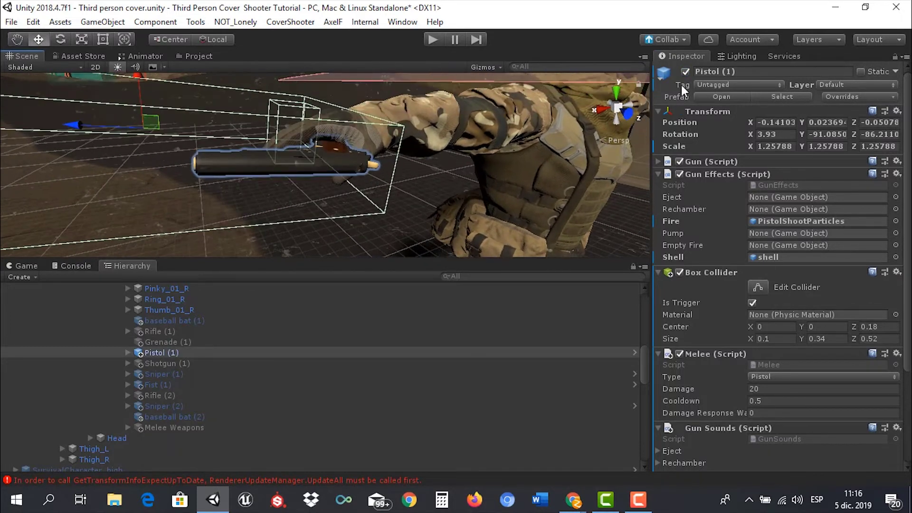
pyautogui.click(685, 72)
pyautogui.click(157, 365)
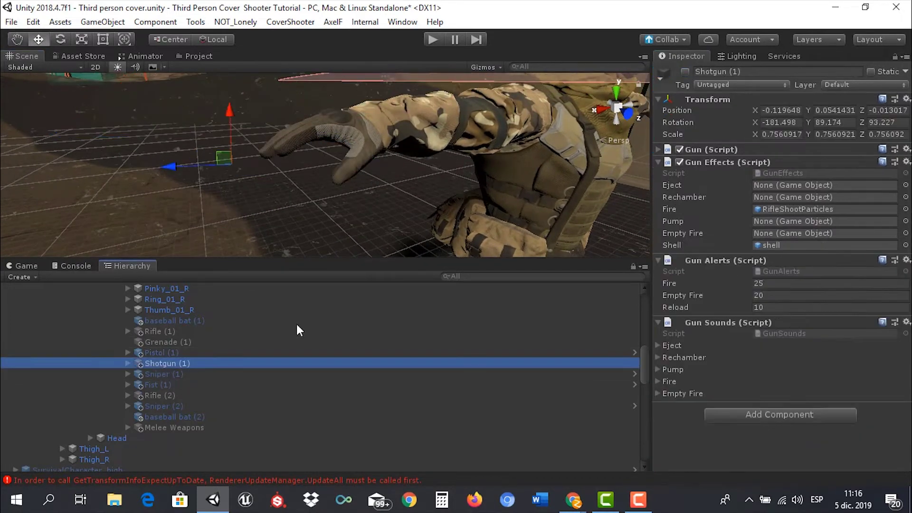
pyautogui.click(685, 71)
pyautogui.moveTo(350, 155)
pyautogui.keyDown('alt'); pyautogui.mouseDown()
pyautogui.moveTo(366, 162)
pyautogui.moveTo(574, 133)
pyautogui.mouseUp(); pyautogui.keyUp('alt')
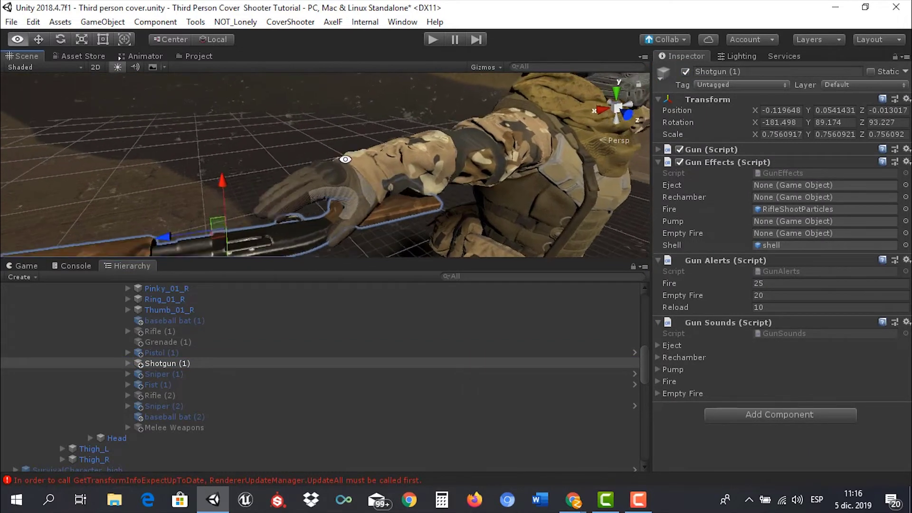
pyautogui.click(685, 72)
pyautogui.click(147, 374)
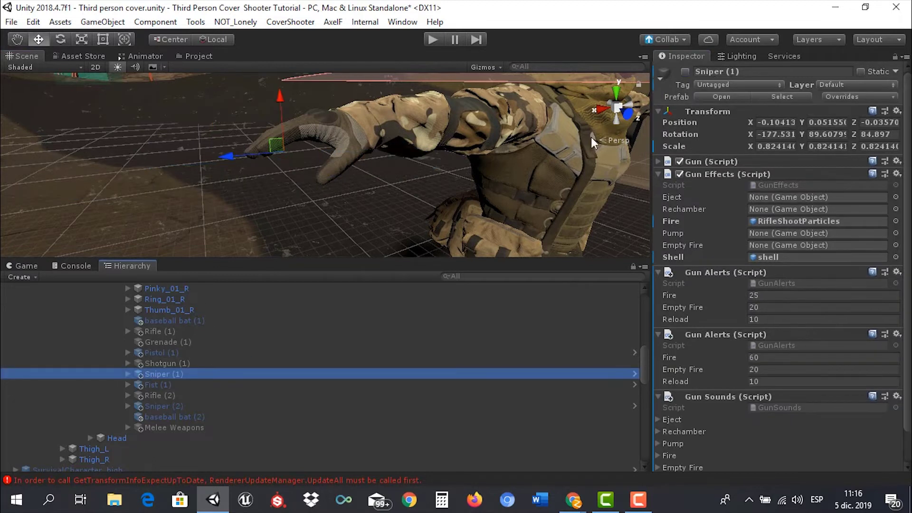
pyautogui.click(685, 71)
pyautogui.moveTo(338, 153)
pyautogui.keyDown('alt'); pyautogui.mouseDown()
pyautogui.moveTo(344, 177)
pyautogui.moveTo(358, 158)
pyautogui.mouseUp(); pyautogui.keyUp('alt')
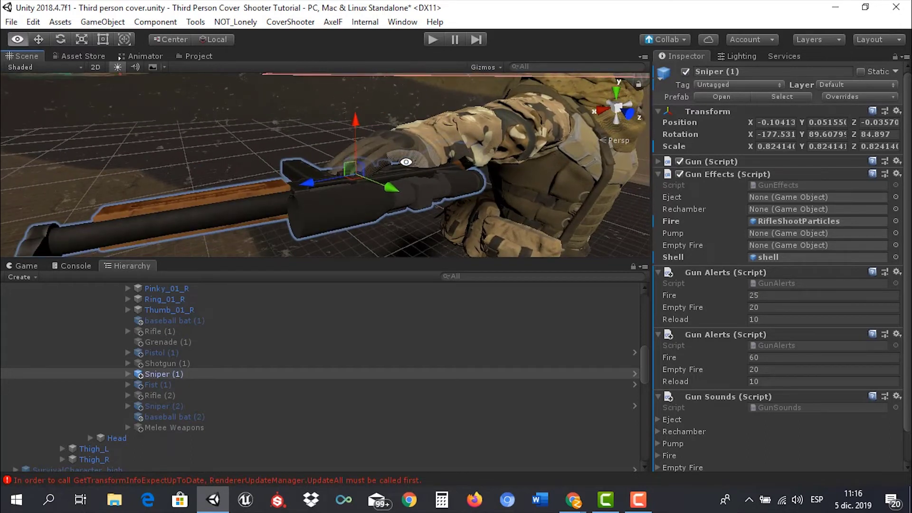
pyautogui.click(685, 72)
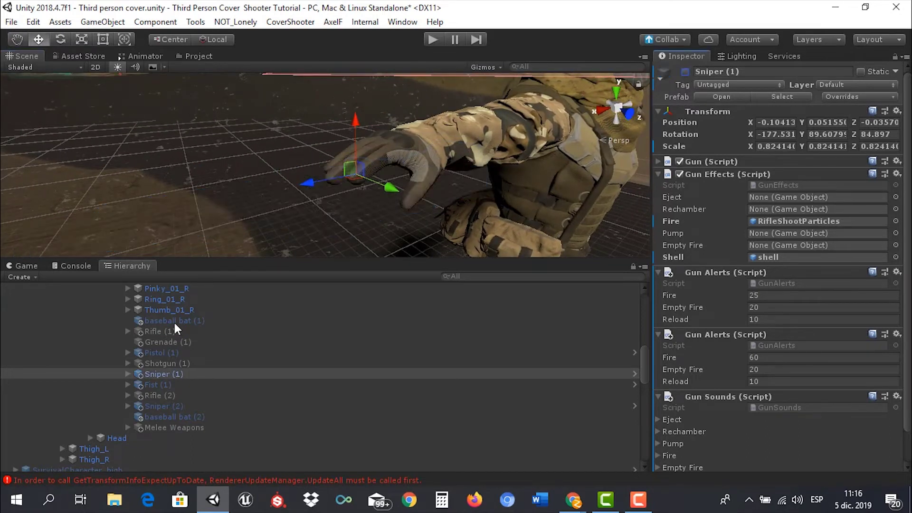
pyautogui.click(159, 405)
pyautogui.click(685, 72)
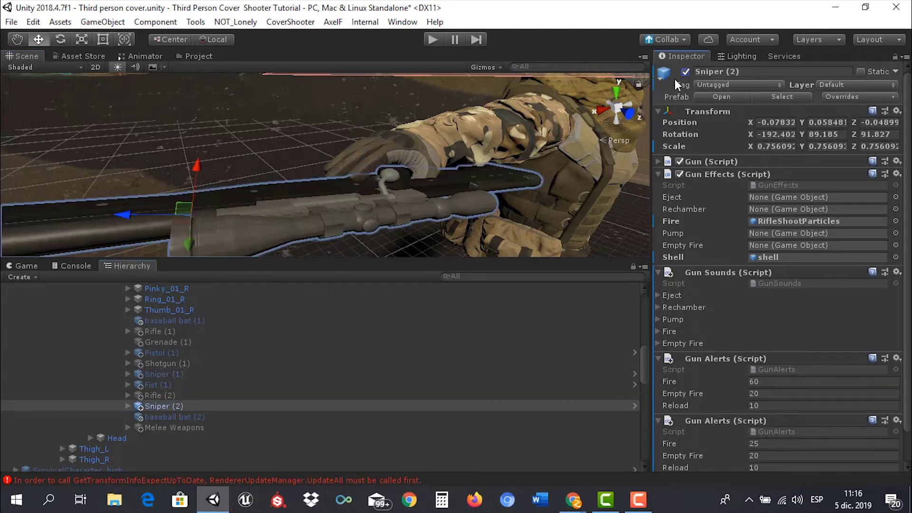
pyautogui.moveTo(431, 159)
pyautogui.keyDown('alt'); pyautogui.mouseDown()
pyautogui.moveTo(399, 200)
pyautogui.moveTo(379, 261)
pyautogui.moveTo(378, 213)
pyautogui.moveTo(349, 245)
pyautogui.mouseUp(); pyautogui.keyUp('alt')
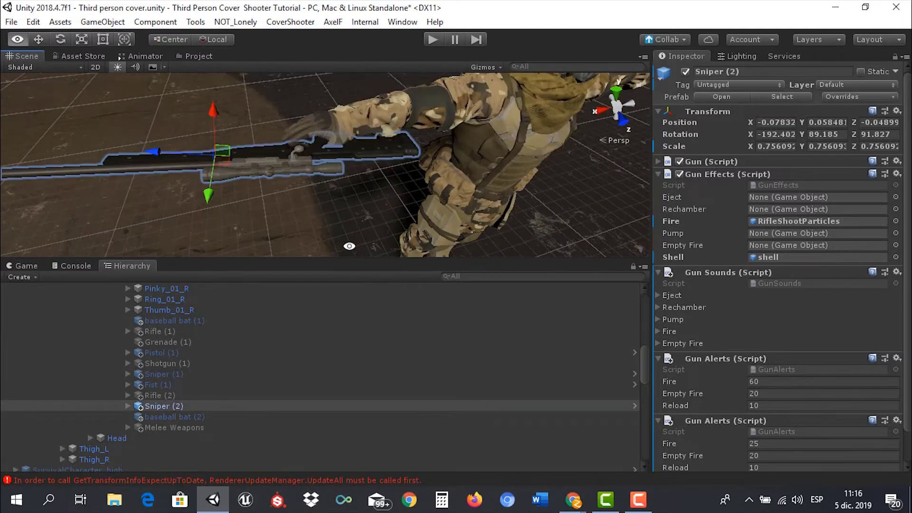
pyautogui.click(685, 72)
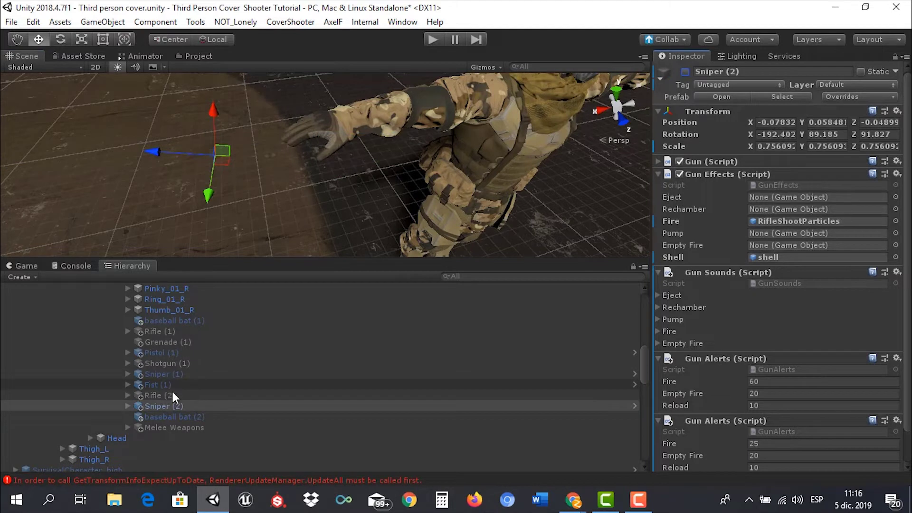
pyautogui.click(156, 385)
pyautogui.click(685, 71)
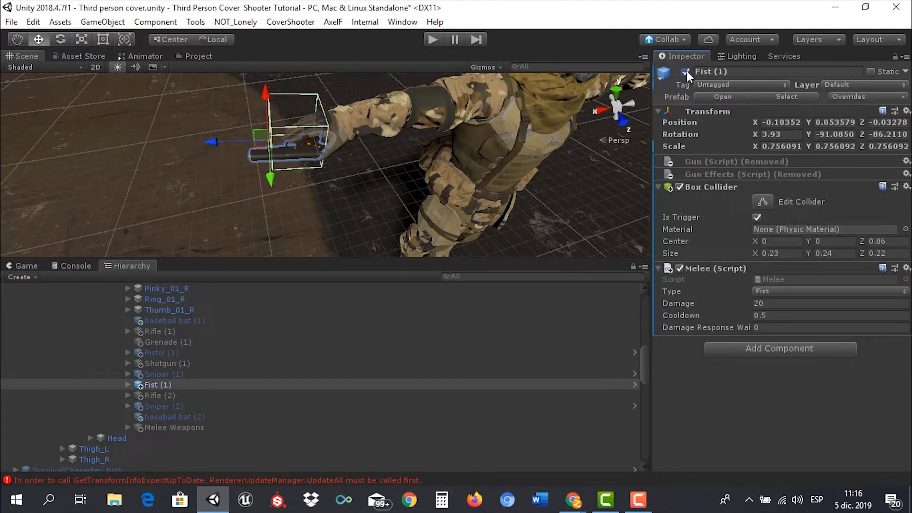
pyautogui.hotkey('ctrl', 'z')
pyautogui.click(160, 395)
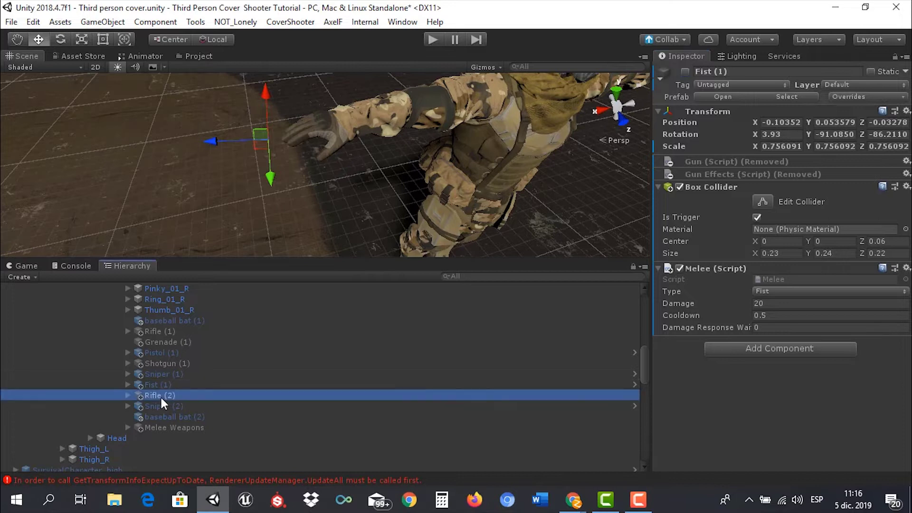
pyautogui.click(685, 71)
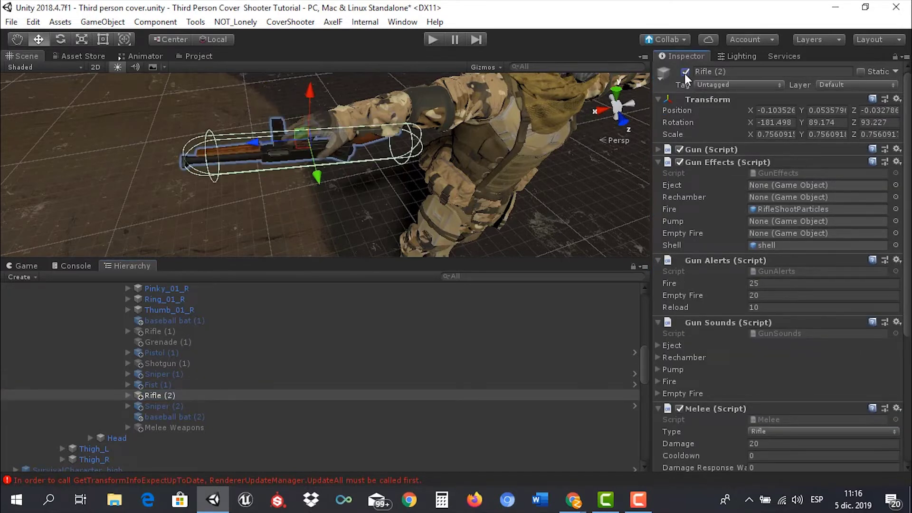
pyautogui.click(685, 72)
pyautogui.click(165, 407)
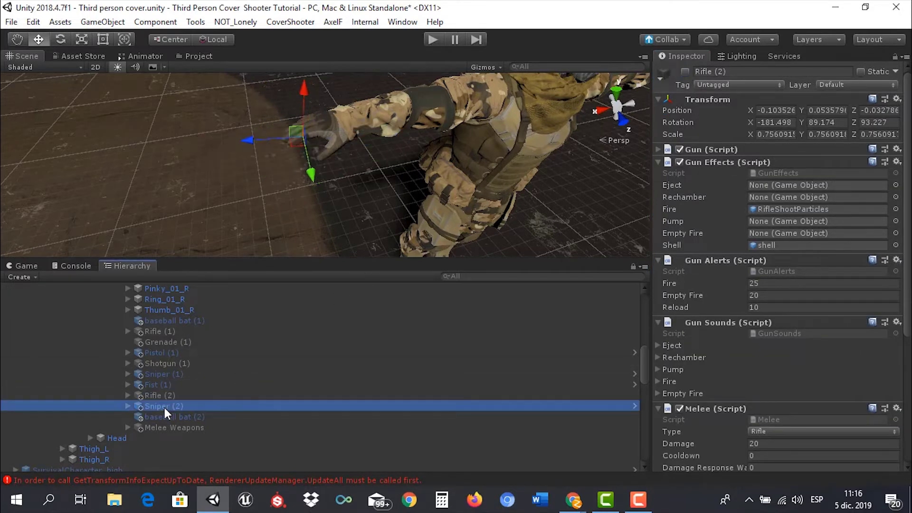
pyautogui.click(161, 399)
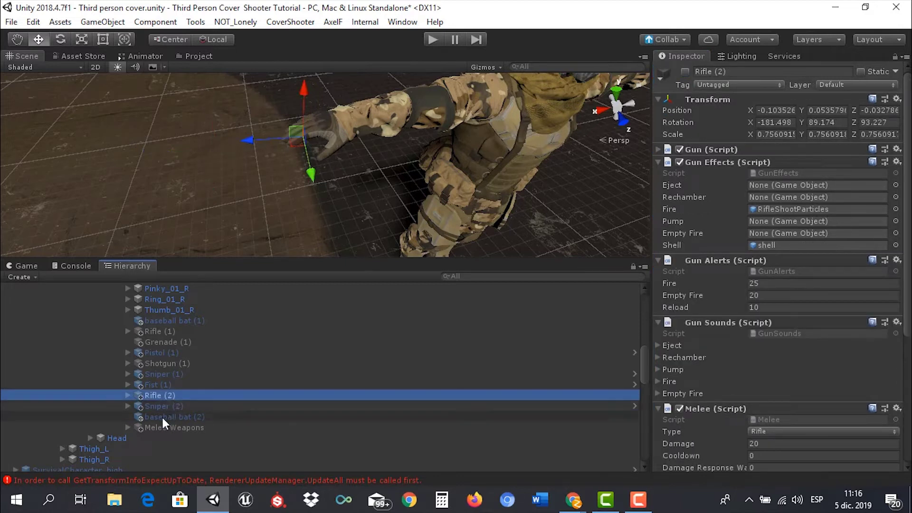
pyautogui.click(161, 418)
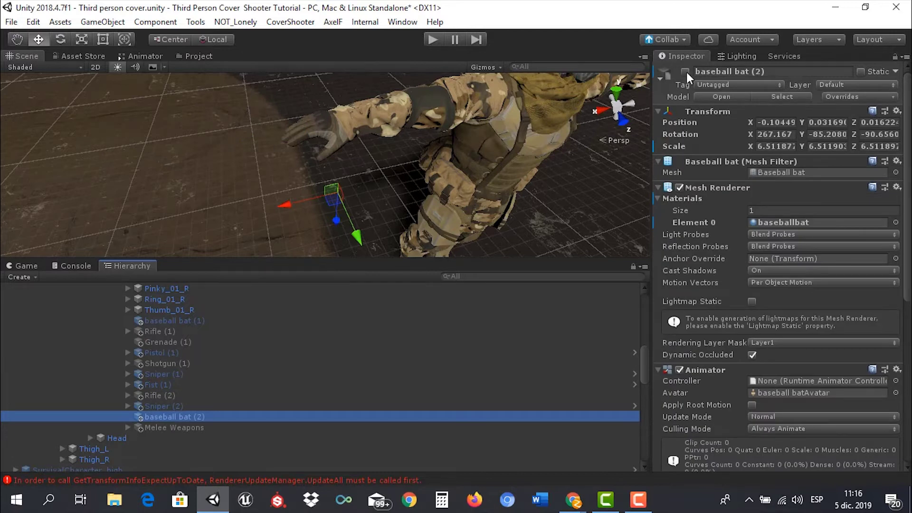
pyautogui.click(685, 72)
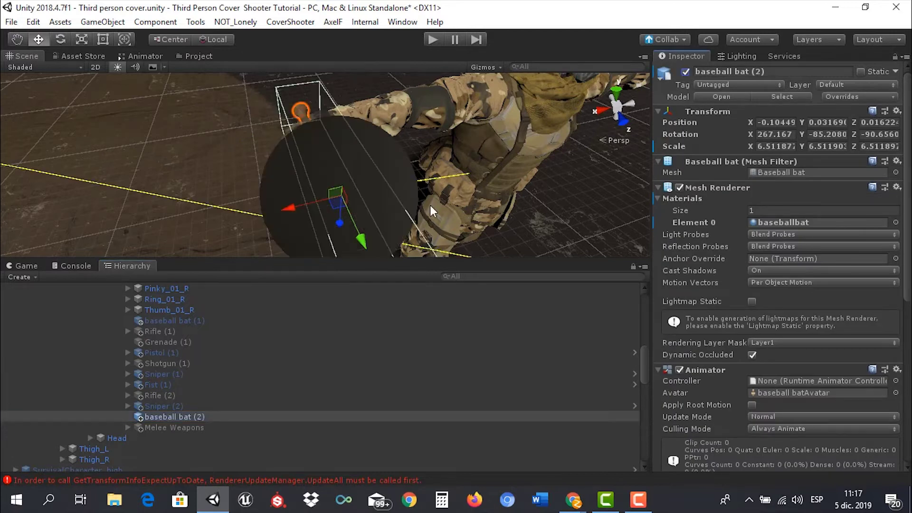
pyautogui.click(685, 72)
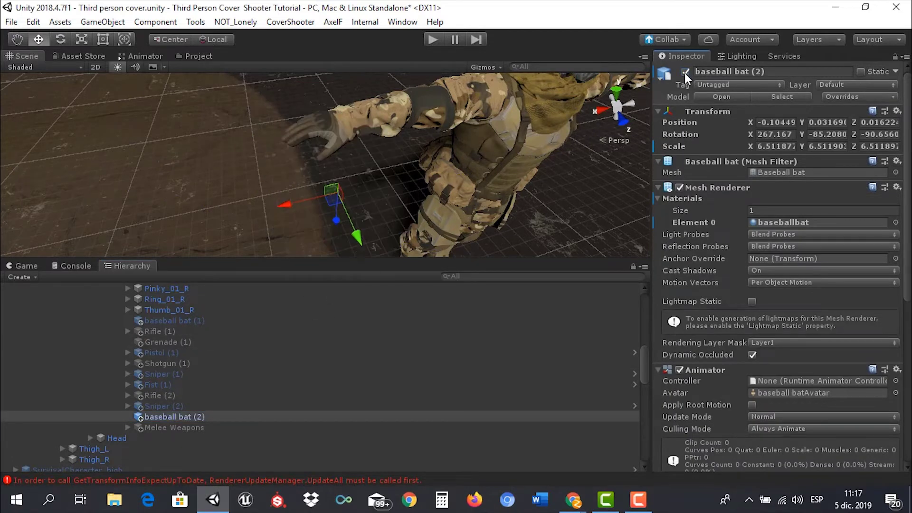
pyautogui.click(162, 424)
pyautogui.click(164, 418)
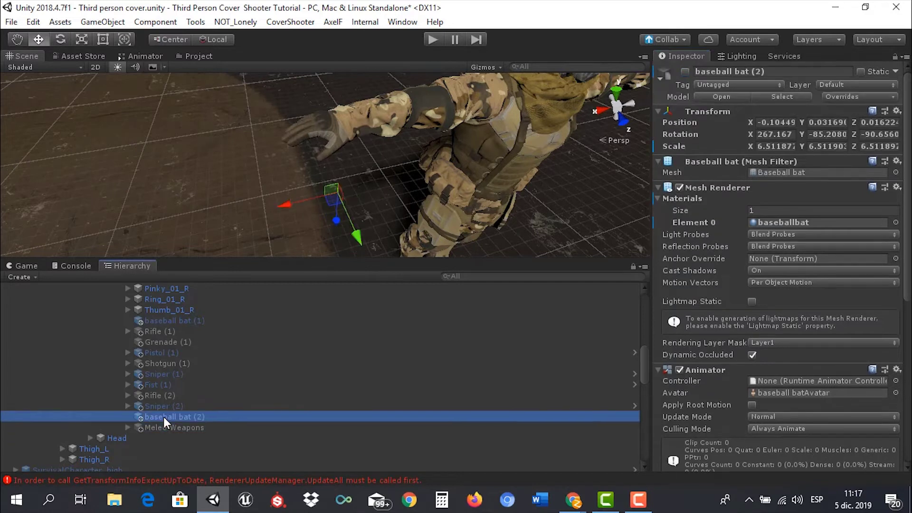
# - Delete baseball bat (2), then briefly show and hide baseball bat (1) and Rifle (1)
pyautogui.press('Delete')
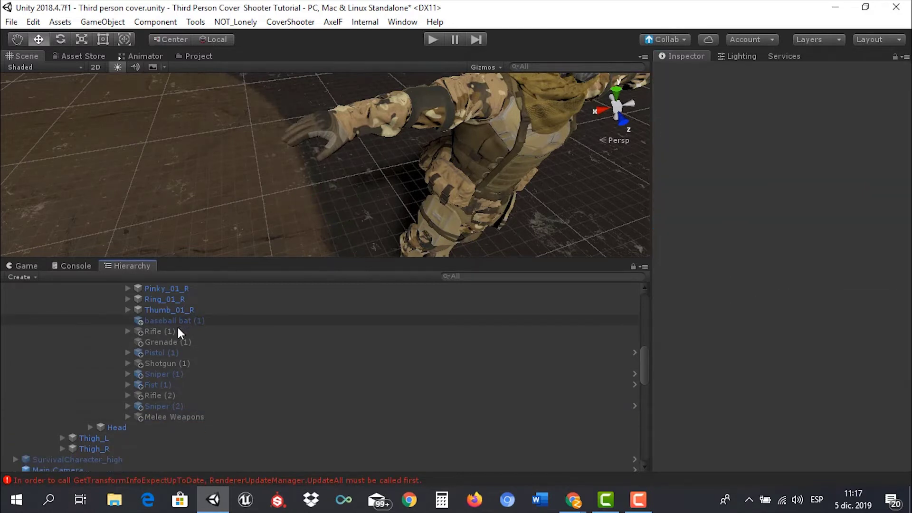
pyautogui.click(170, 321)
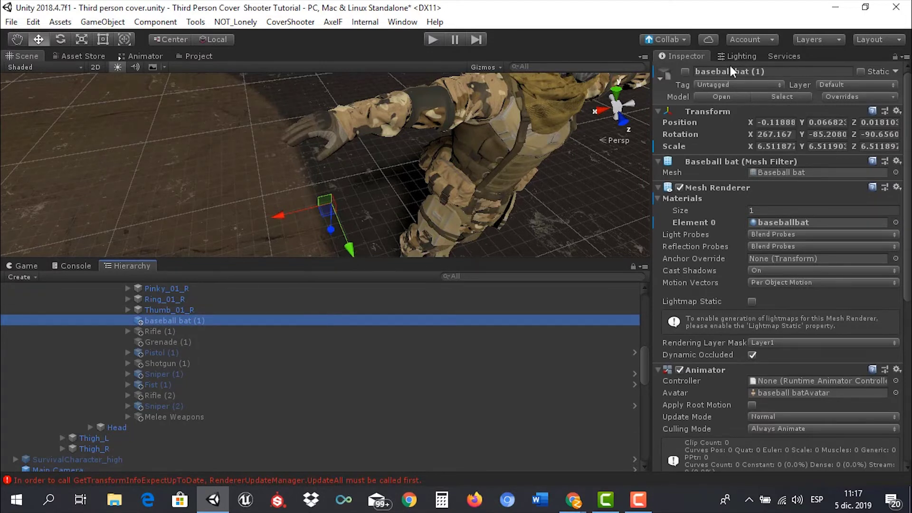
pyautogui.click(686, 72)
pyautogui.click(685, 72)
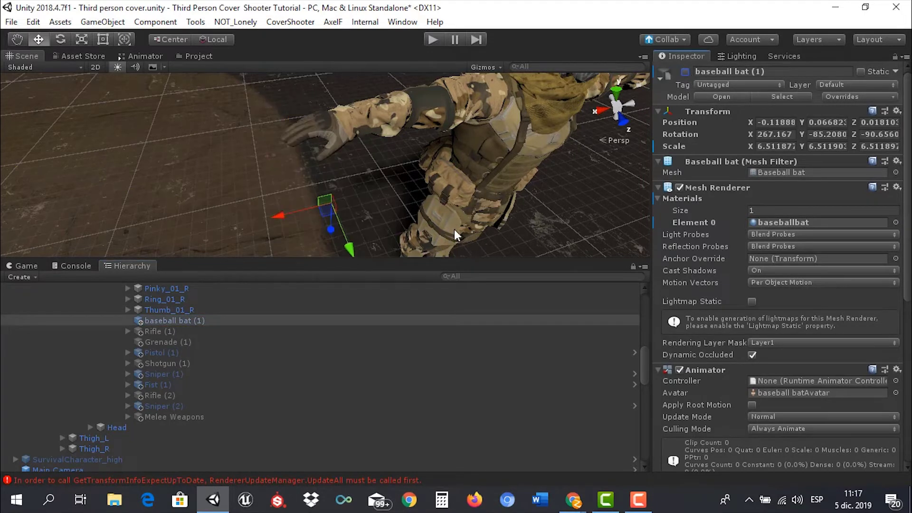
pyautogui.click(160, 332)
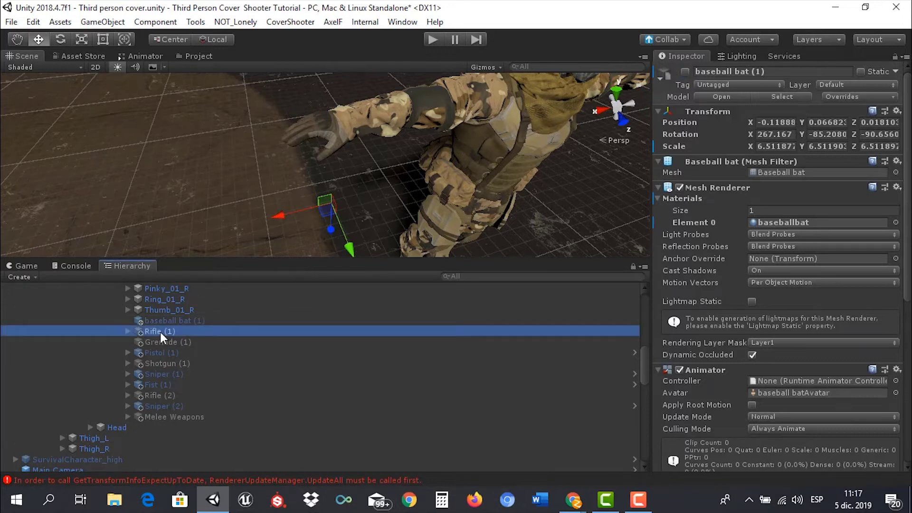
pyautogui.click(162, 323)
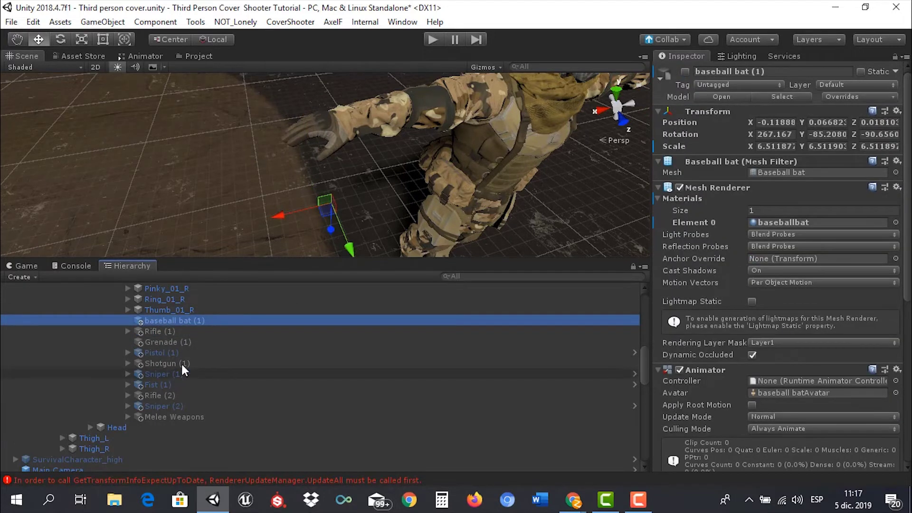
pyautogui.click(155, 332)
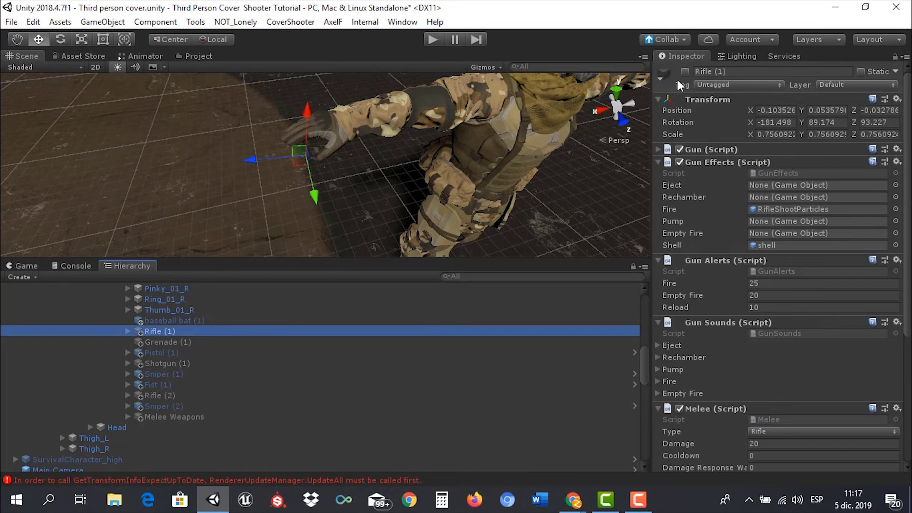
pyautogui.click(684, 75)
pyautogui.click(684, 72)
pyautogui.click(684, 72)
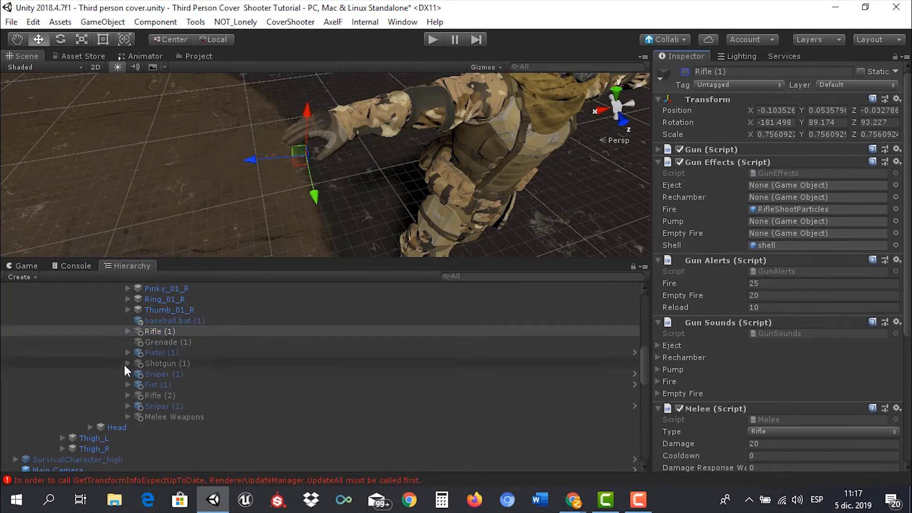
# - Inspect Grenade (1), Pistol (1) and Shotgun (1), briefly showing the shotgun in the scene
pyautogui.click(161, 342)
pyautogui.press('Down')
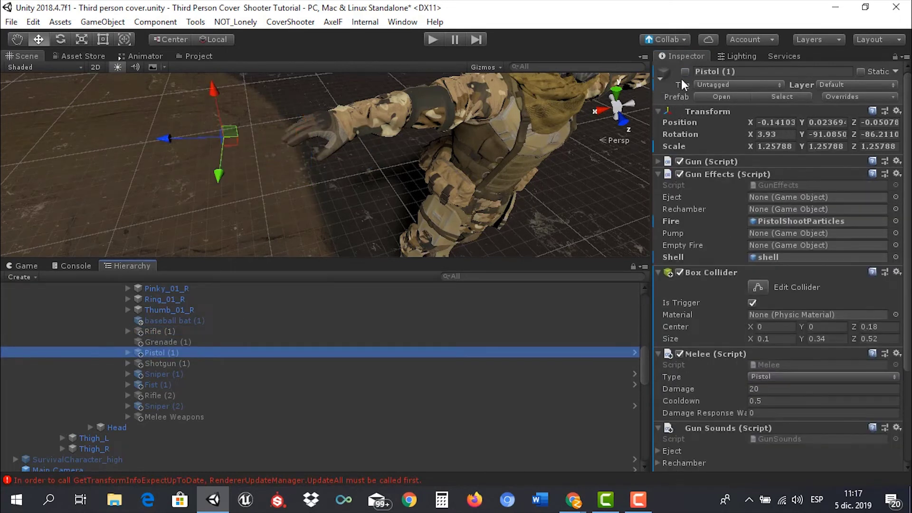
pyautogui.click(164, 363)
pyautogui.click(687, 81)
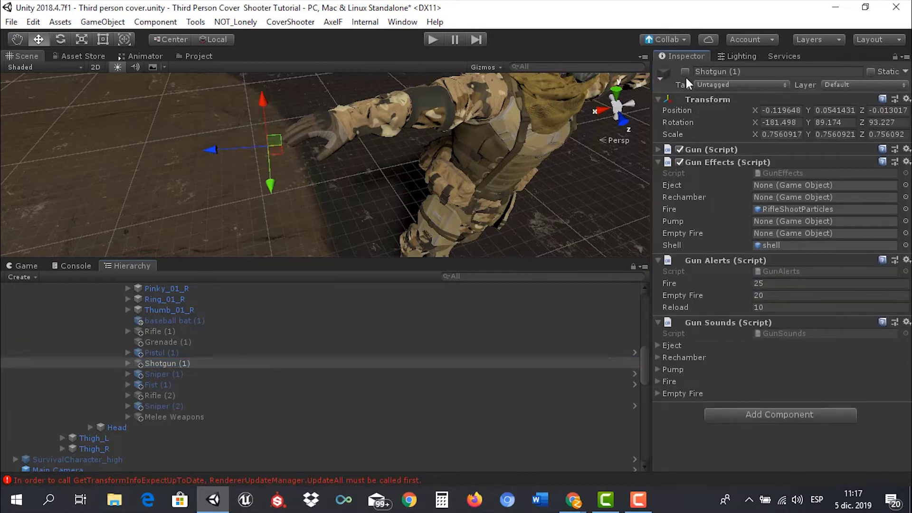
pyautogui.click(685, 72)
pyautogui.click(685, 71)
pyautogui.click(135, 389)
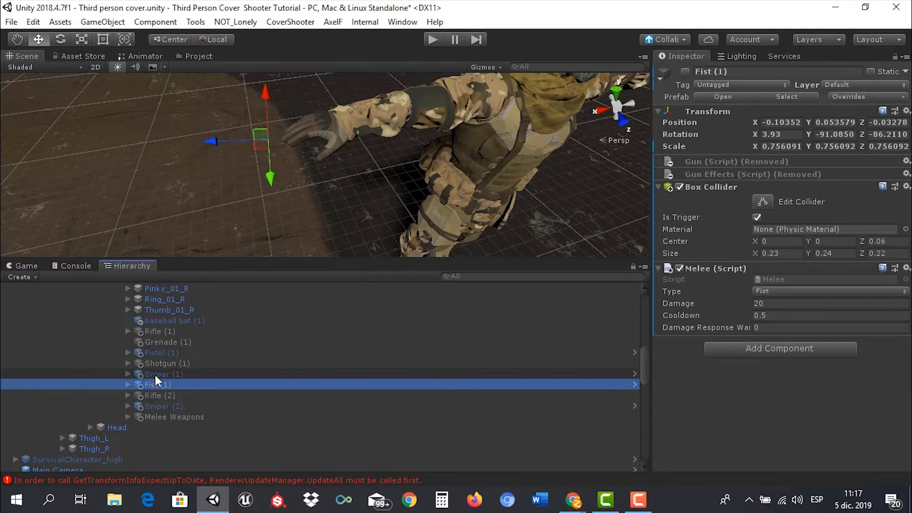
# - Preview Sniper (1) in the scene, then delete it as a duplicate
pyautogui.click(164, 374)
pyautogui.click(686, 72)
pyautogui.click(686, 72)
pyautogui.click(152, 394)
pyautogui.click(162, 373)
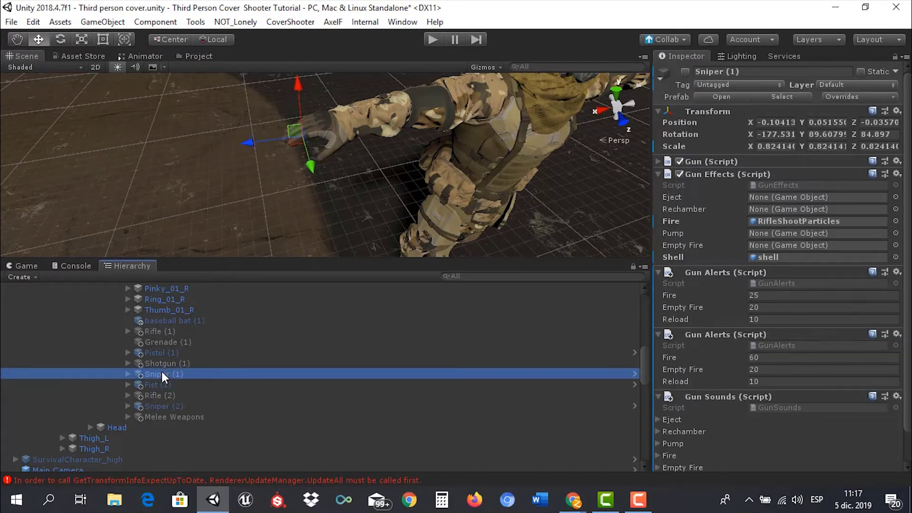
pyautogui.press('Delete')
# - Preview Sniper (2) and Rifle (2) in the scene, then delete Rifle (2)
pyautogui.click(165, 397)
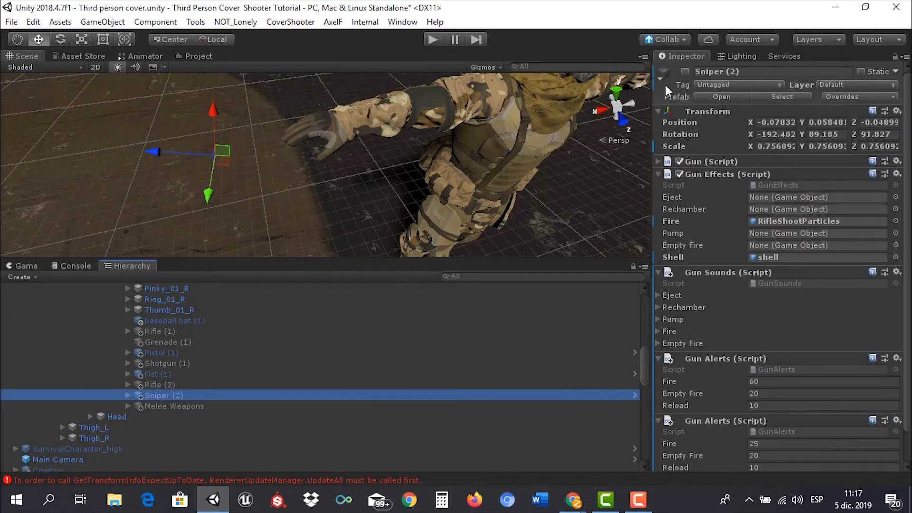
pyautogui.click(685, 72)
pyautogui.click(685, 72)
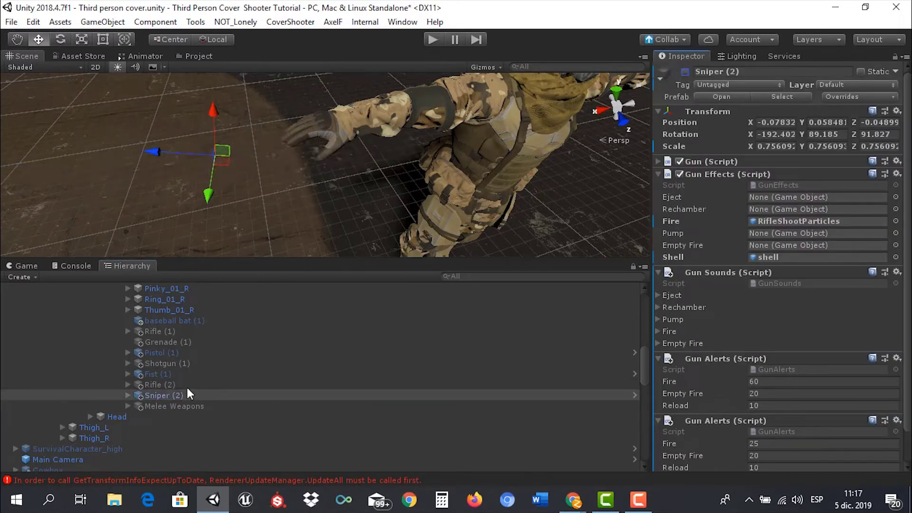
pyautogui.click(155, 384)
pyautogui.click(685, 72)
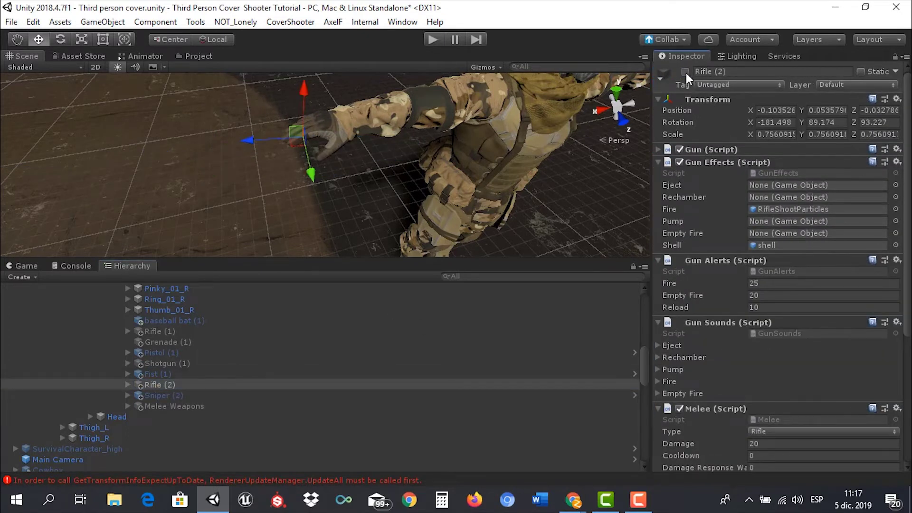
pyautogui.click(685, 73)
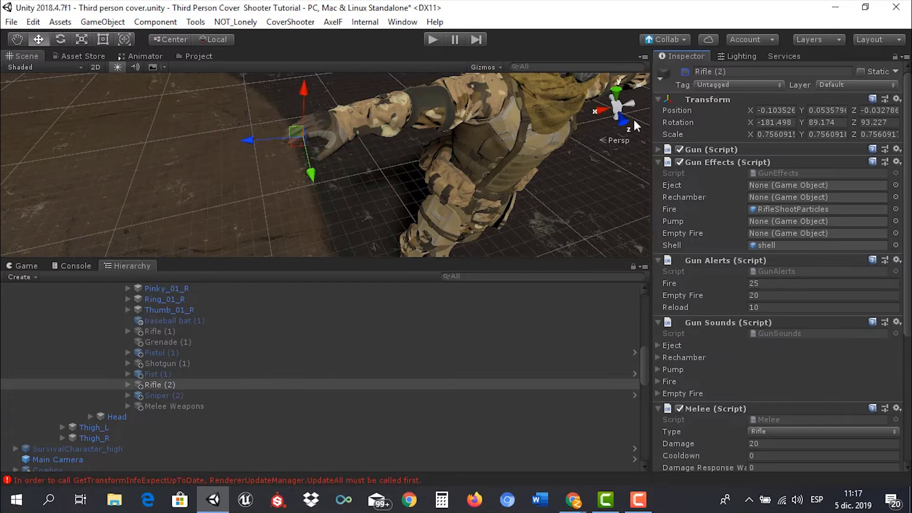
pyautogui.click(159, 393)
pyautogui.click(160, 383)
pyautogui.press('Delete')
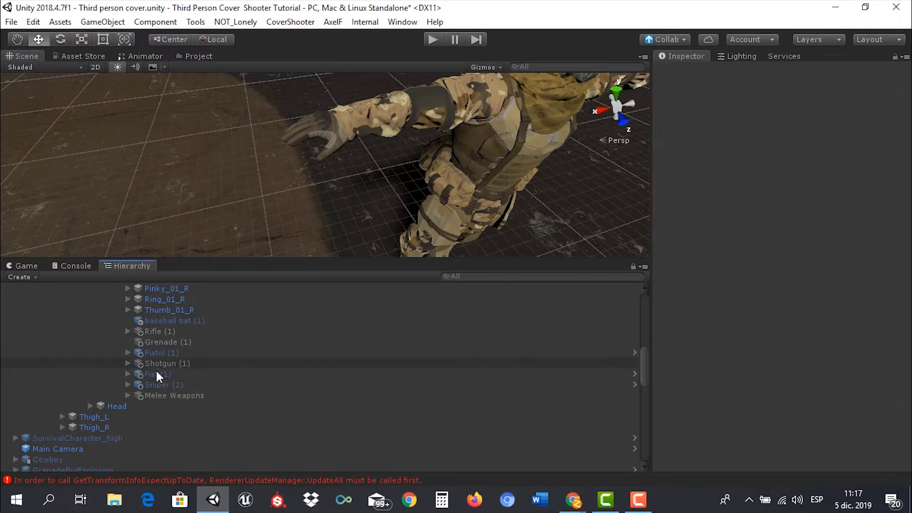
pyautogui.click(156, 364)
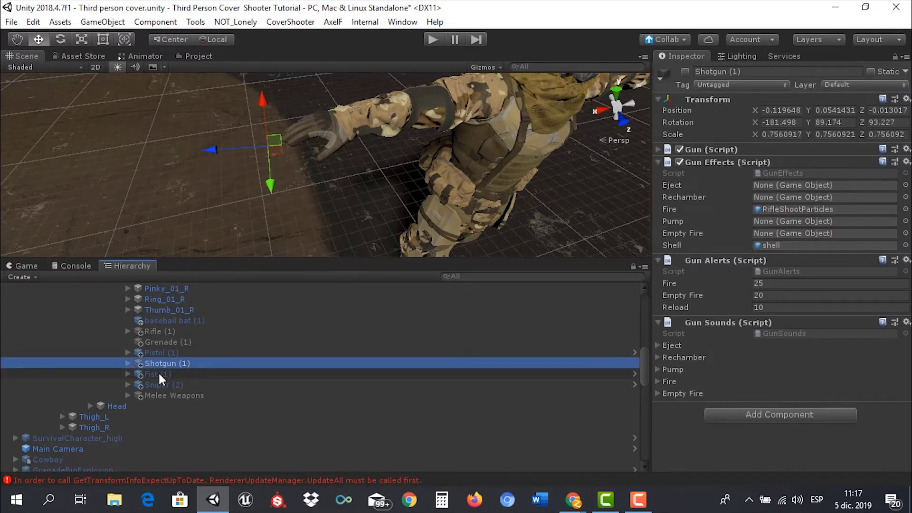
# - Activate the Melee Weapons object and orbit to see the crowbar in the soldier's hand
pyautogui.click(158, 374)
pyautogui.click(158, 384)
pyautogui.click(161, 395)
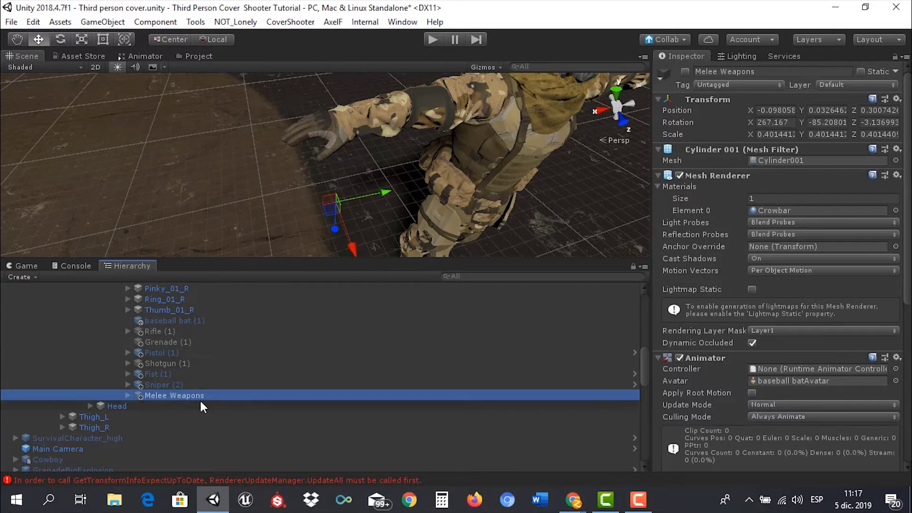
pyautogui.click(685, 71)
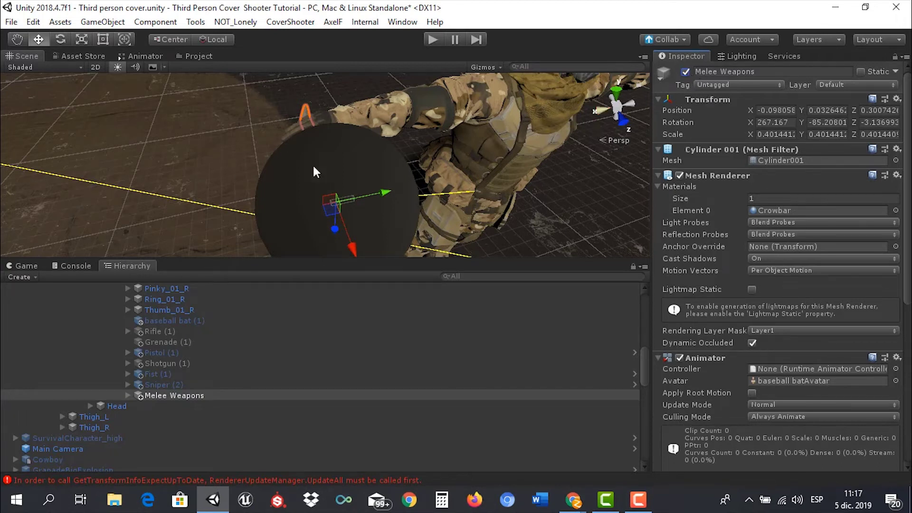
pyautogui.click(238, 182)
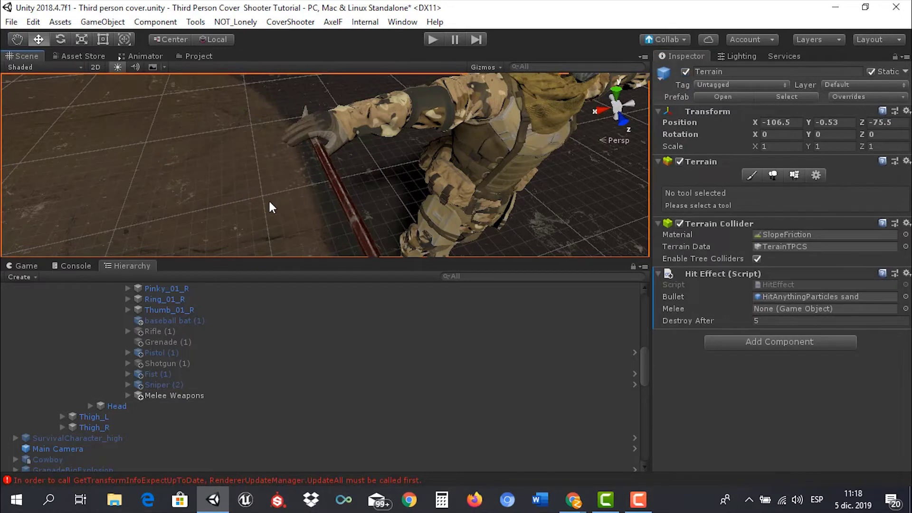
pyautogui.moveTo(271, 207)
pyautogui.keyDown('alt'); pyautogui.mouseDown()
pyautogui.moveTo(222, 167)
pyautogui.moveTo(258, 207)
pyautogui.moveTo(285, 215)
pyautogui.moveTo(372, 210)
pyautogui.moveTo(289, 193)
pyautogui.moveTo(273, 201)
pyautogui.mouseUp(); pyautogui.keyUp('alt')
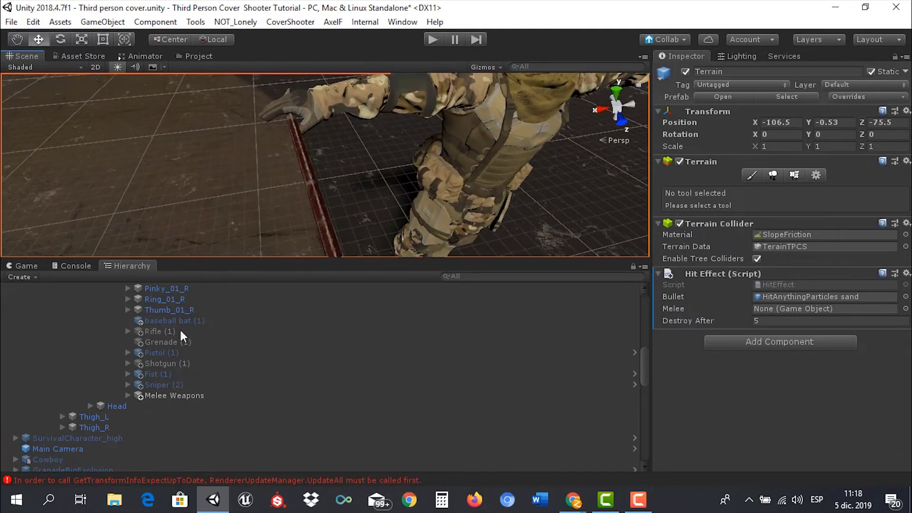
pyautogui.click(166, 321)
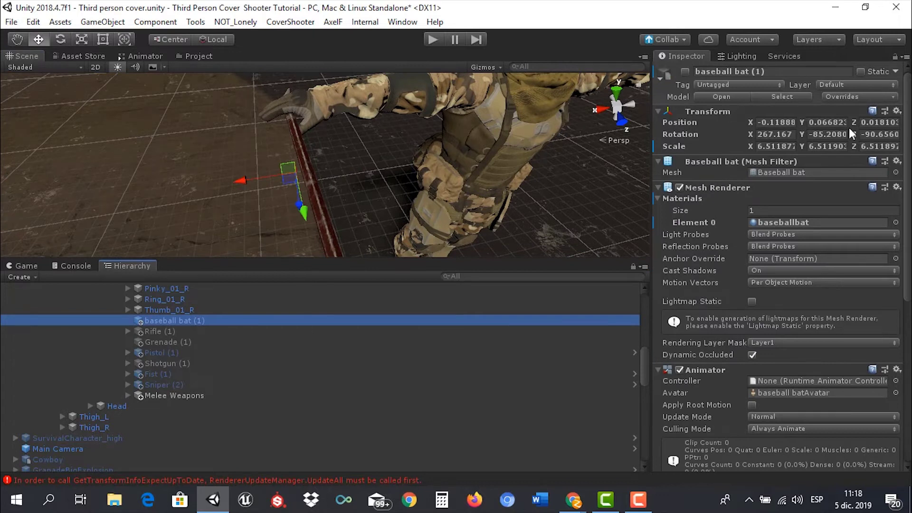
# - Show baseball bat (1) and compare its Transform options with the Melee Weapons crowbar's
pyautogui.click(685, 72)
pyautogui.click(127, 196)
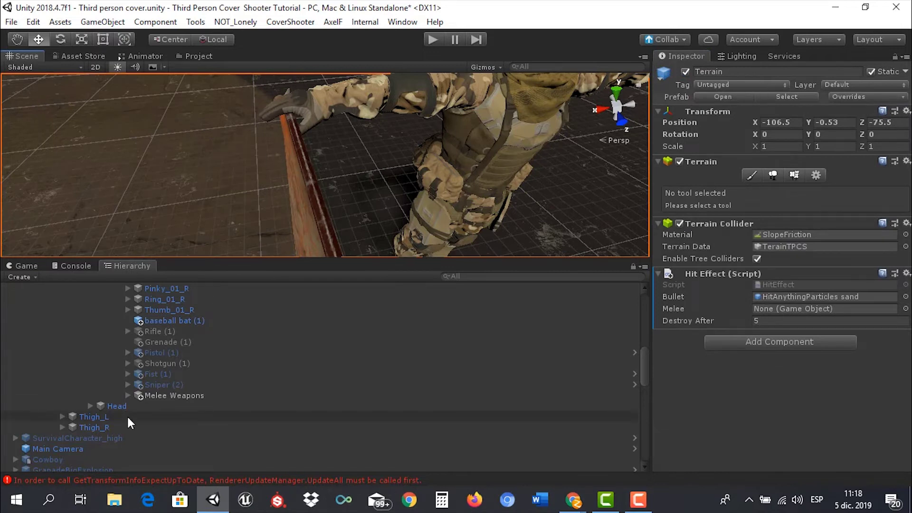
pyautogui.click(176, 321)
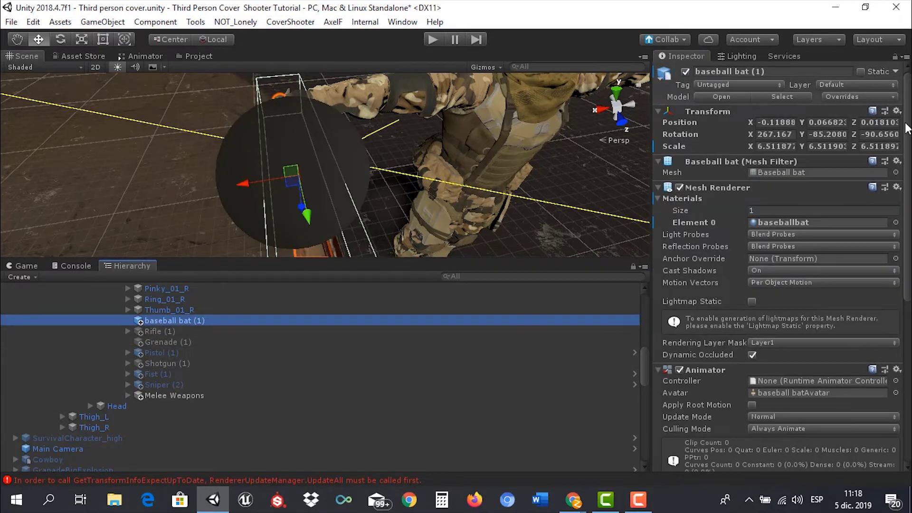
pyautogui.click(896, 112)
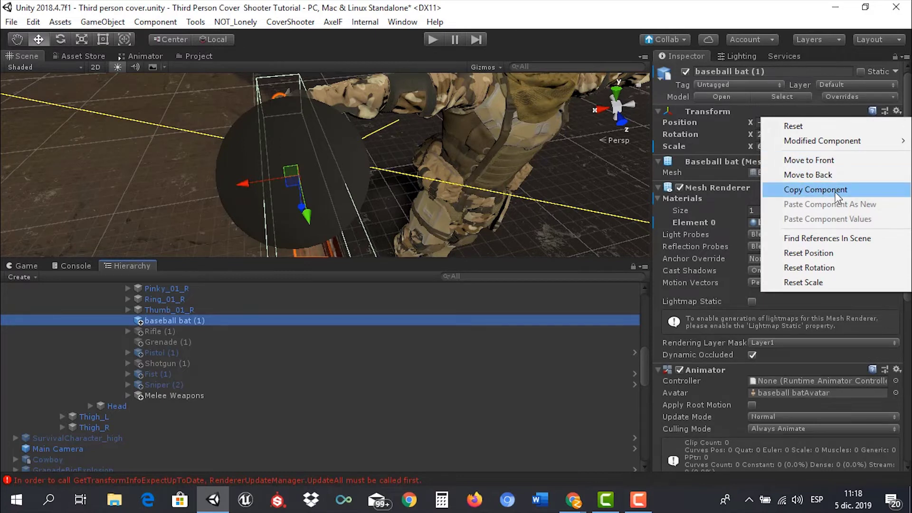
pyautogui.click(140, 397)
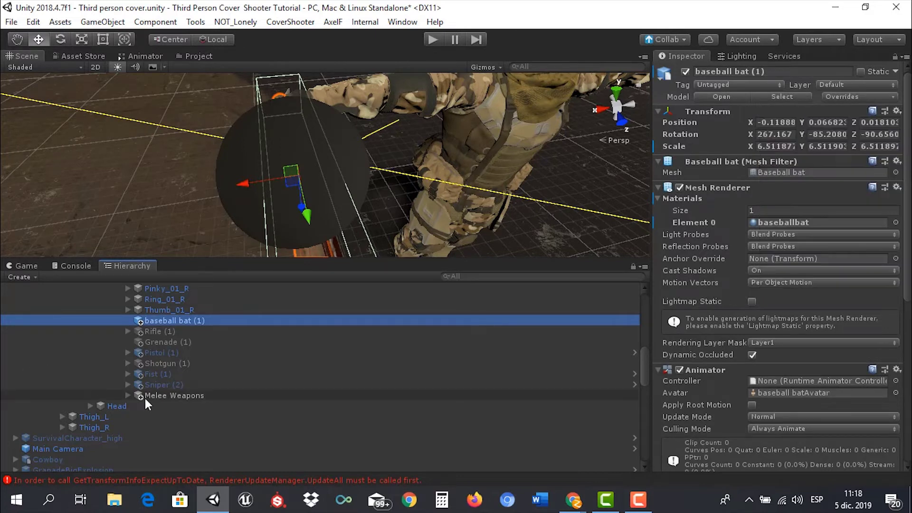
pyautogui.click(149, 398)
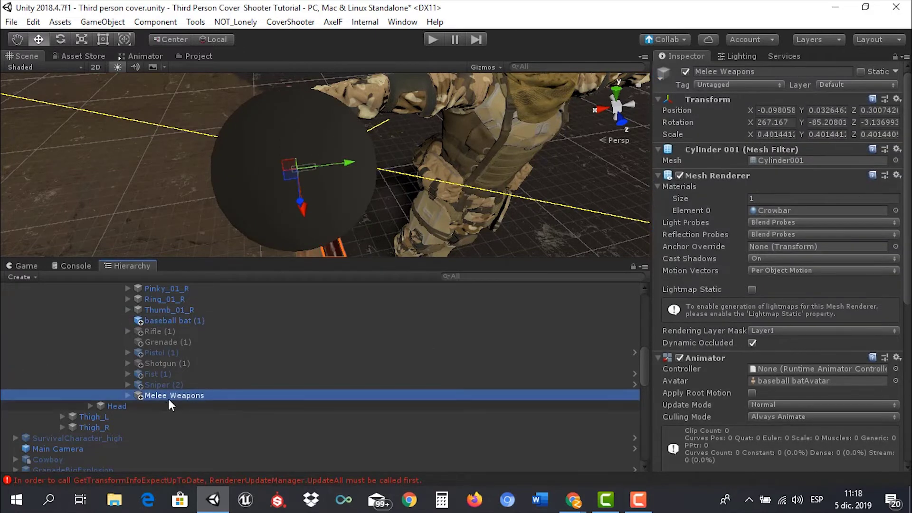
pyautogui.click(896, 100)
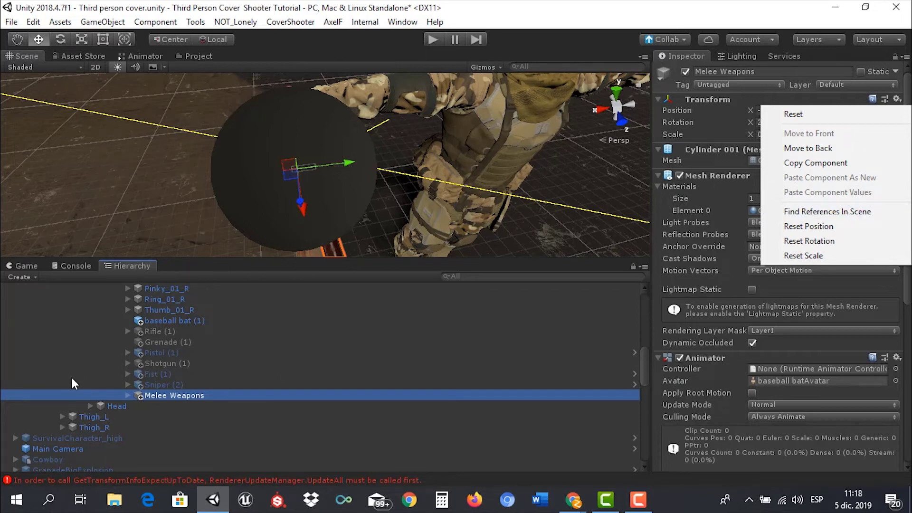
pyautogui.click(159, 374)
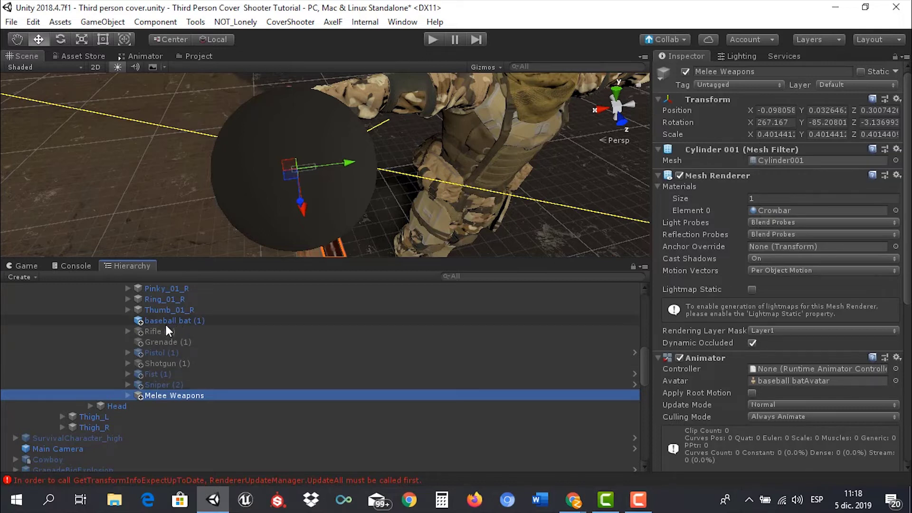
# - Scroll through the Inspector components of baseball bat (1) and the Melee Weapons crowbar
pyautogui.click(167, 321)
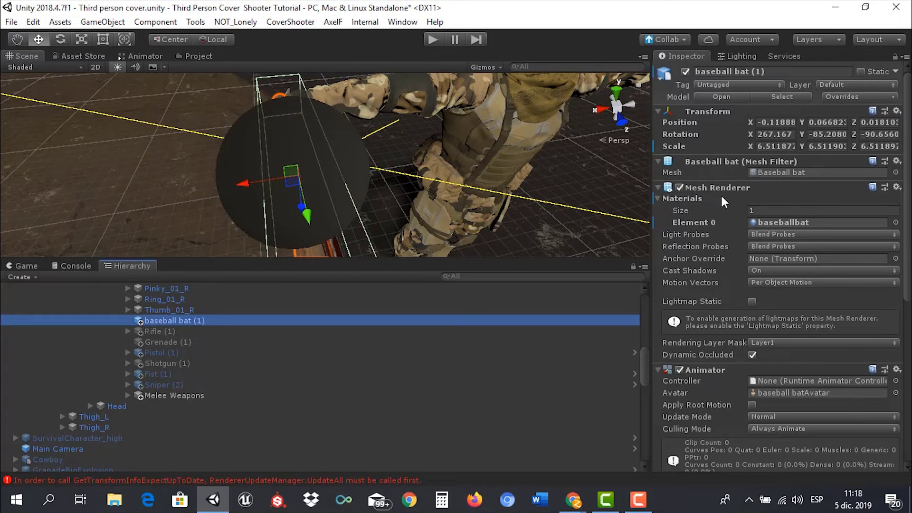
pyautogui.scroll(-4, 746, 249)
pyautogui.scroll(-1, 744, 262)
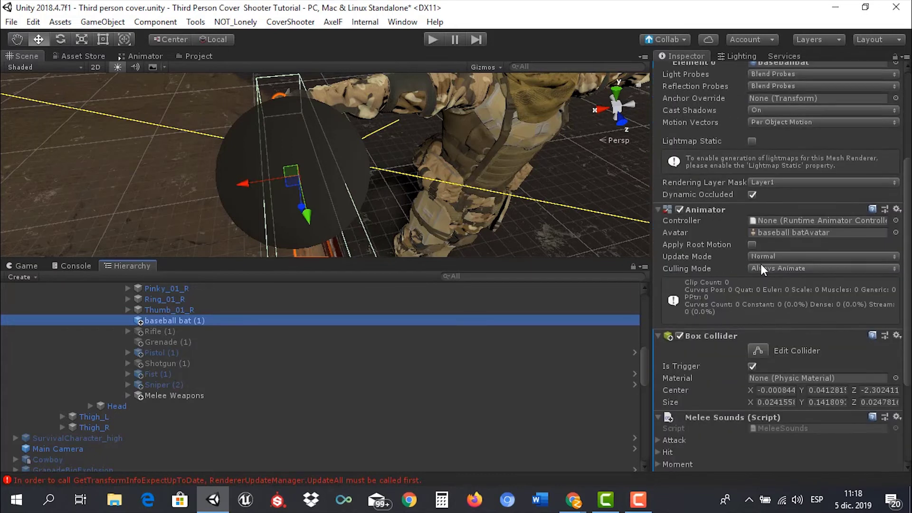
pyautogui.scroll(-1, 732, 296)
pyautogui.scroll(-1, 760, 309)
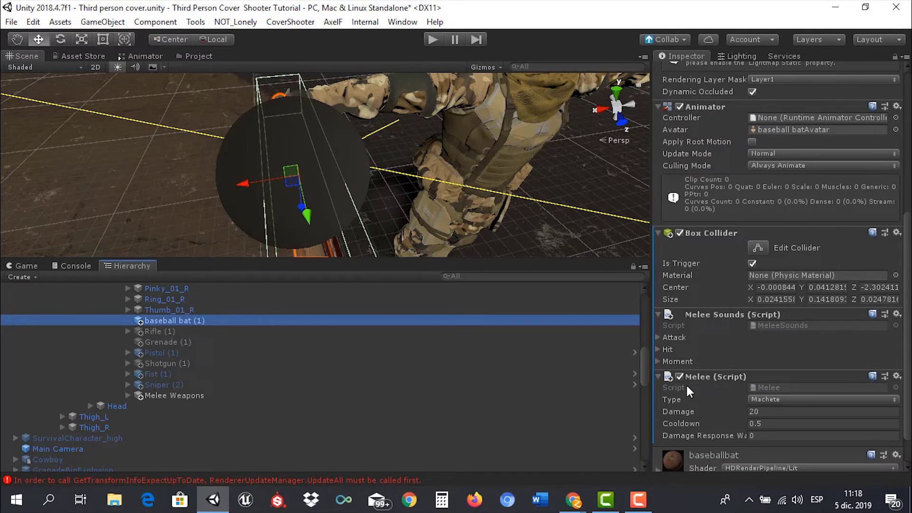
pyautogui.click(167, 395)
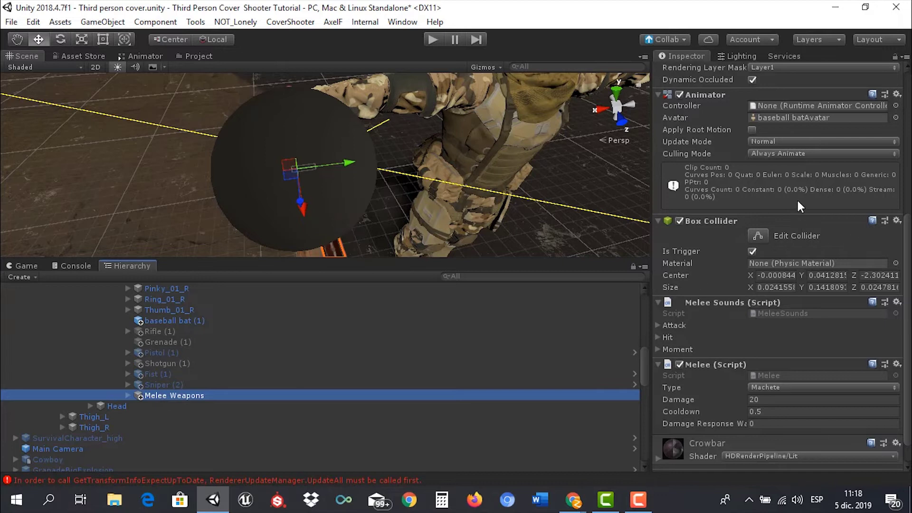
pyautogui.scroll(4, 796, 199)
pyautogui.scroll(2, 814, 199)
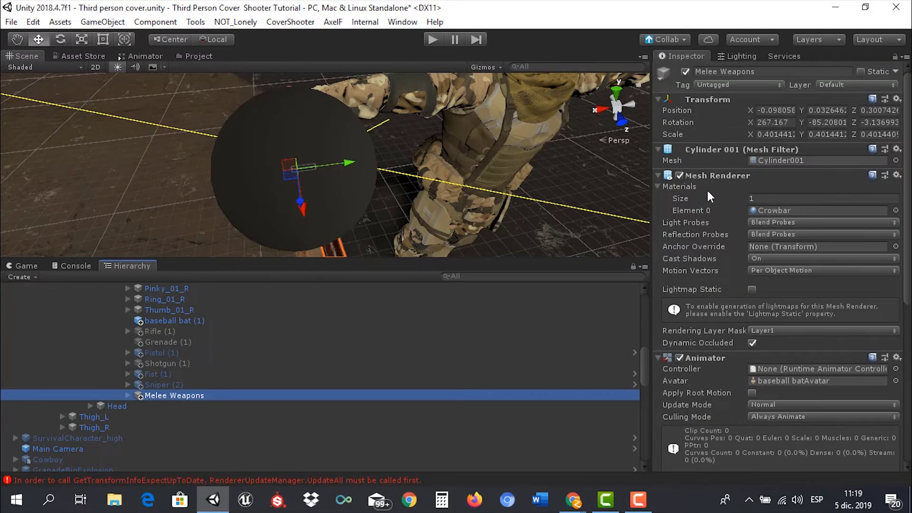
pyautogui.scroll(-1, 719, 366)
pyautogui.scroll(-1, 719, 352)
pyautogui.scroll(-2, 719, 340)
pyautogui.scroll(-3, 722, 323)
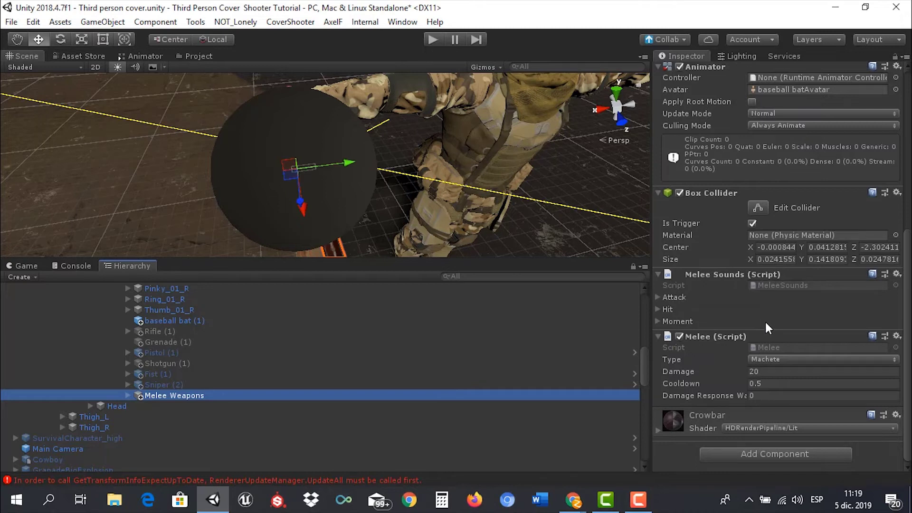
pyautogui.scroll(3, 765, 322)
pyautogui.scroll(4, 767, 320)
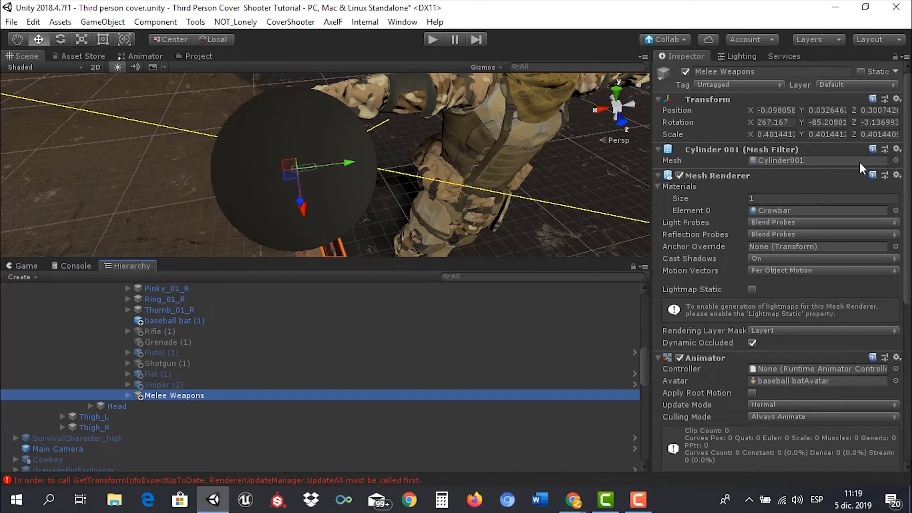
pyautogui.click(896, 161)
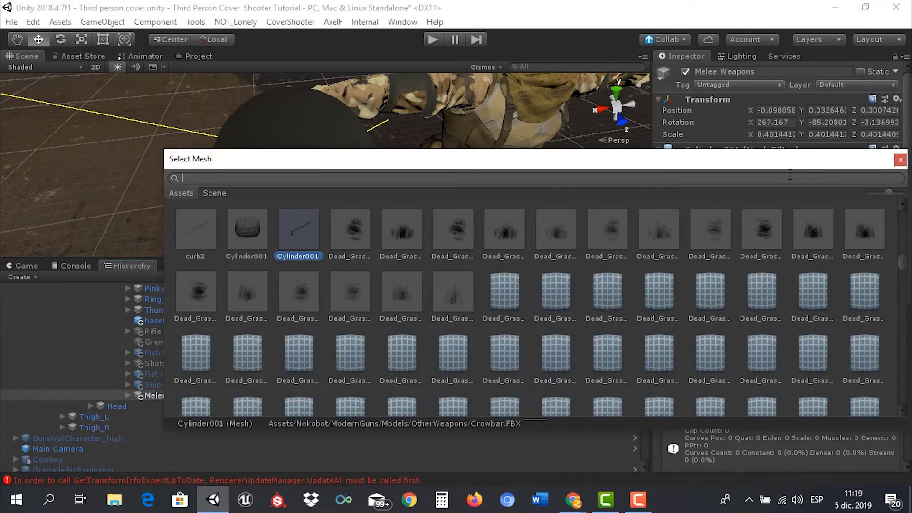
pyautogui.write('cyn')
pyautogui.press('BackSpace')
pyautogui.write('l')
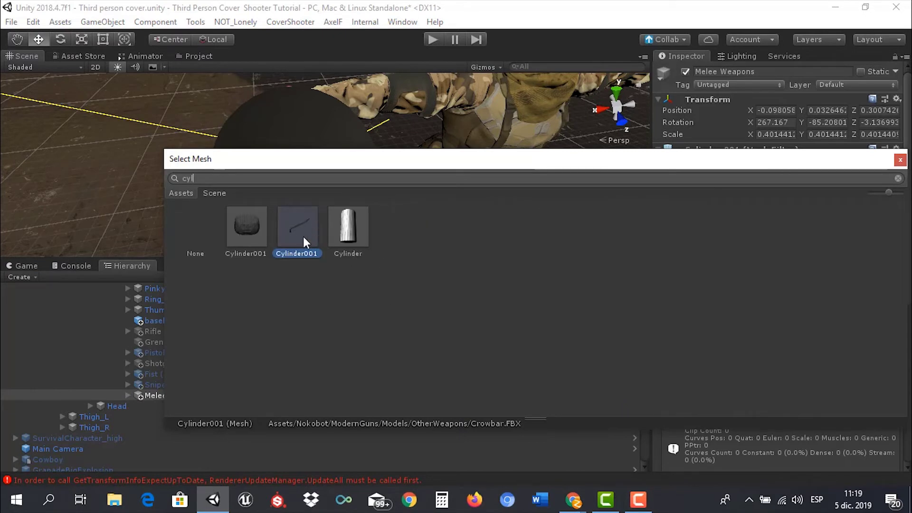
pyautogui.click(900, 160)
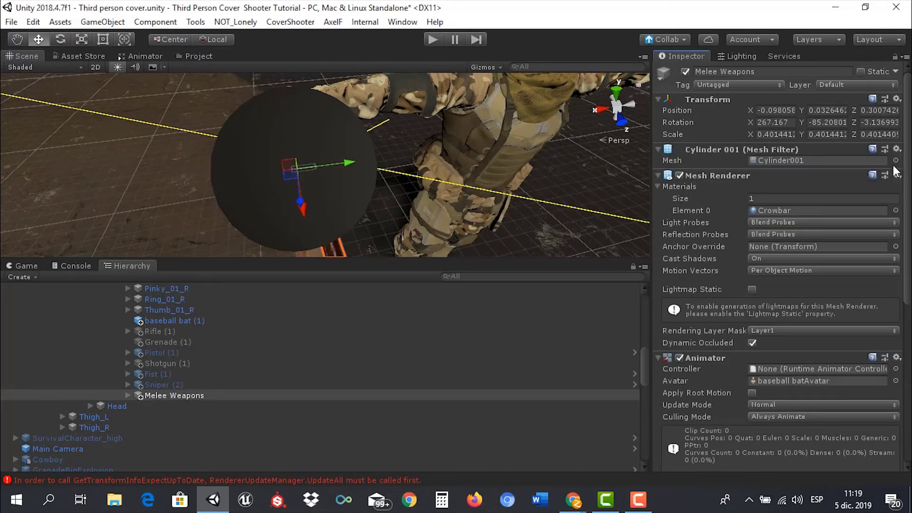
pyautogui.click(896, 211)
pyautogui.write('c')
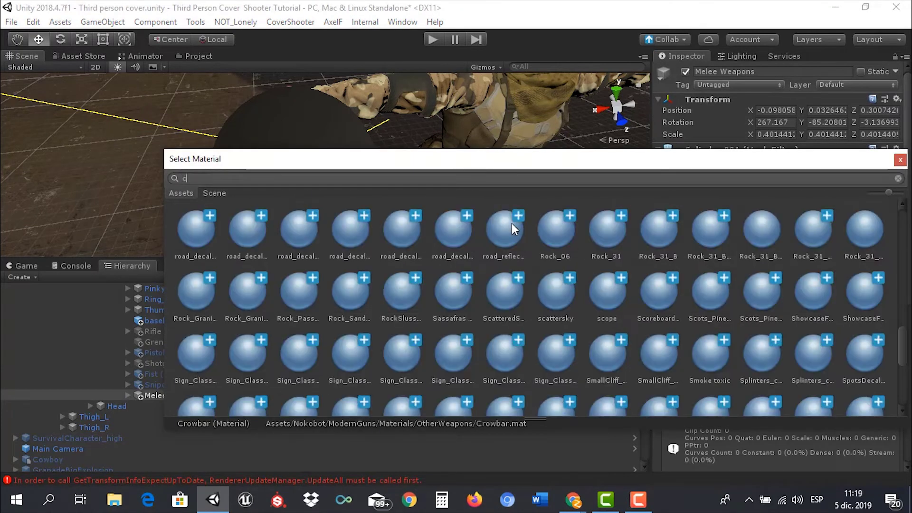
pyautogui.write('row')
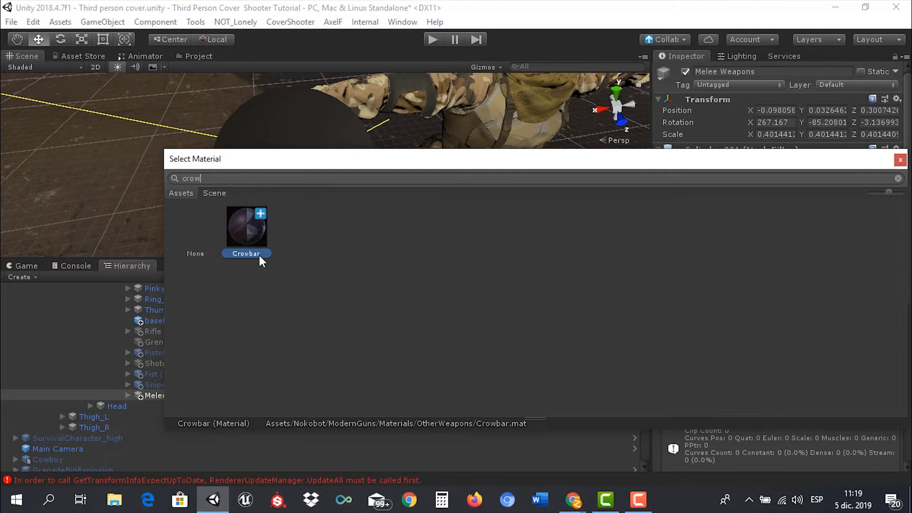
pyautogui.moveTo(322, 163); pyautogui.dragTo(347, 301)
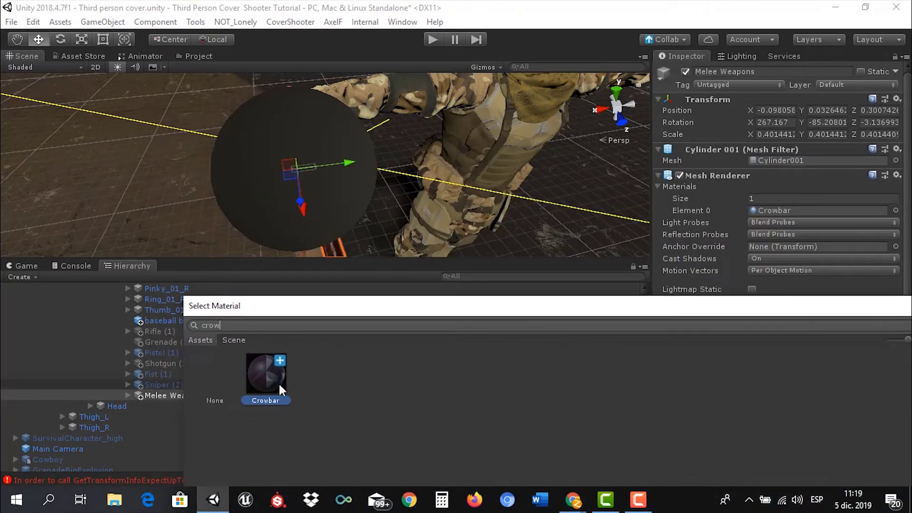
pyautogui.moveTo(792, 309); pyautogui.dragTo(774, 285)
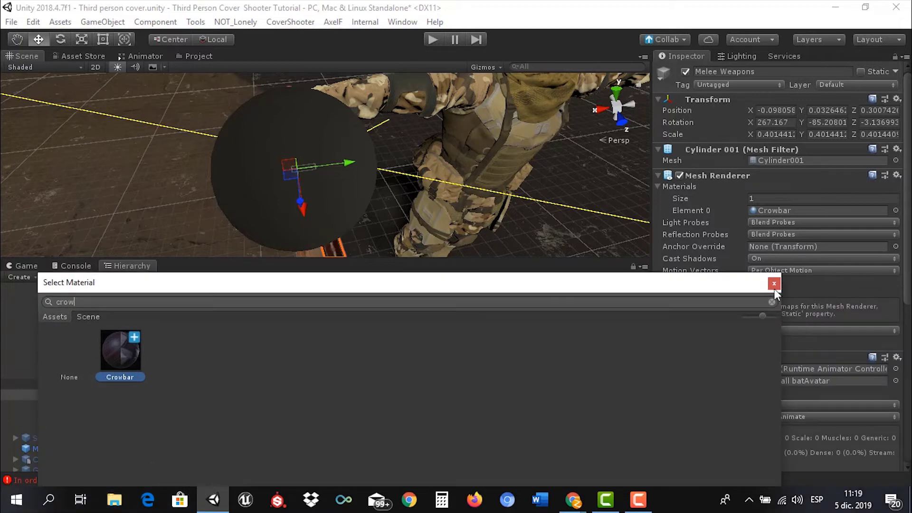
pyautogui.click(774, 289)
# - Deactivate baseball bat (1) and delete it from Hand_R
pyautogui.click(162, 384)
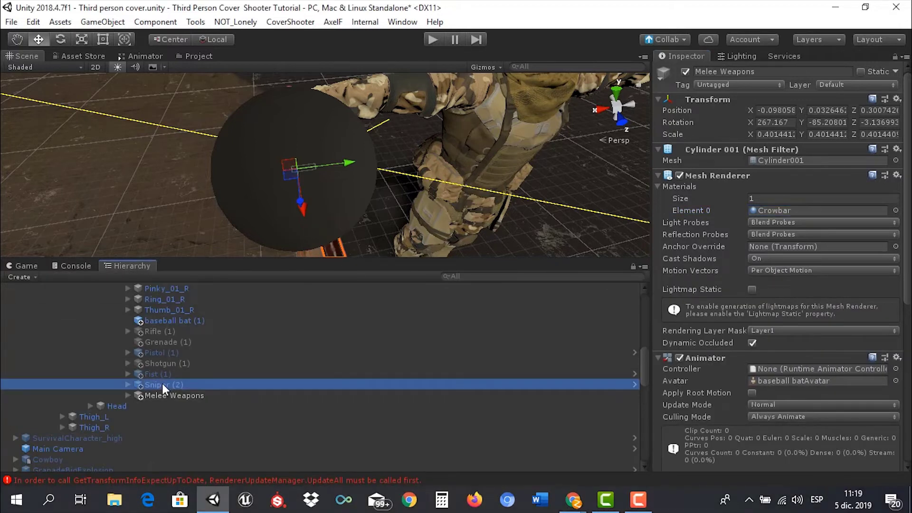
pyautogui.click(170, 395)
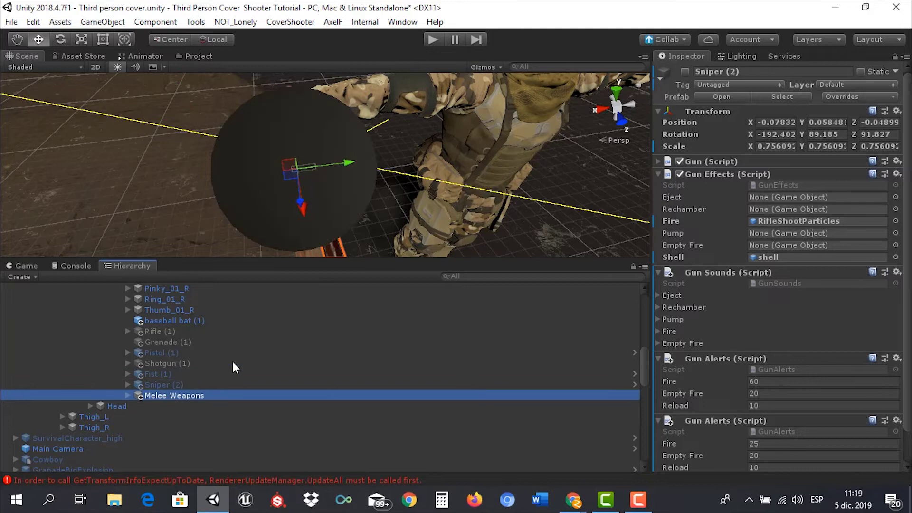
pyautogui.click(168, 322)
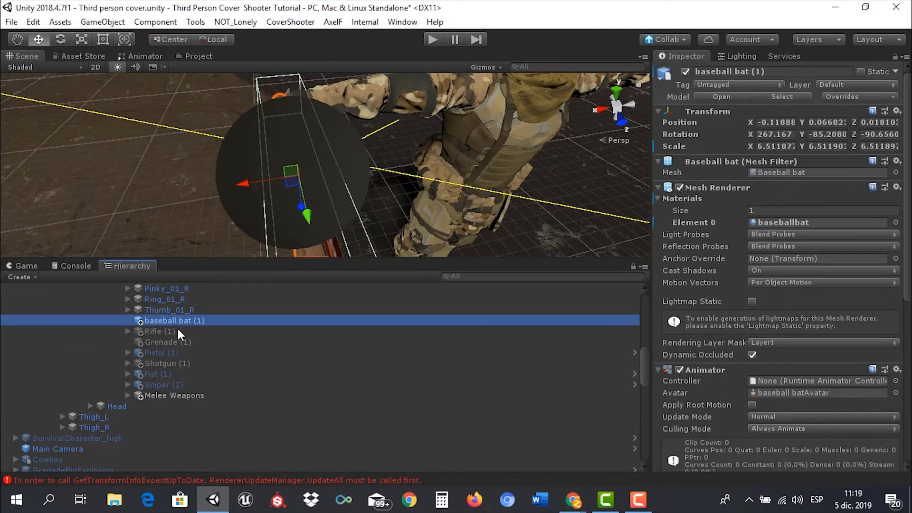
pyautogui.click(686, 71)
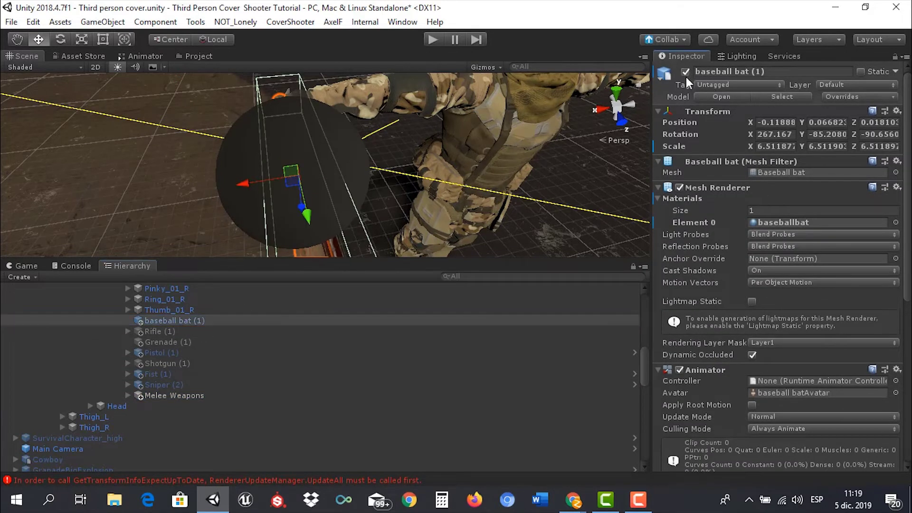
pyautogui.click(169, 332)
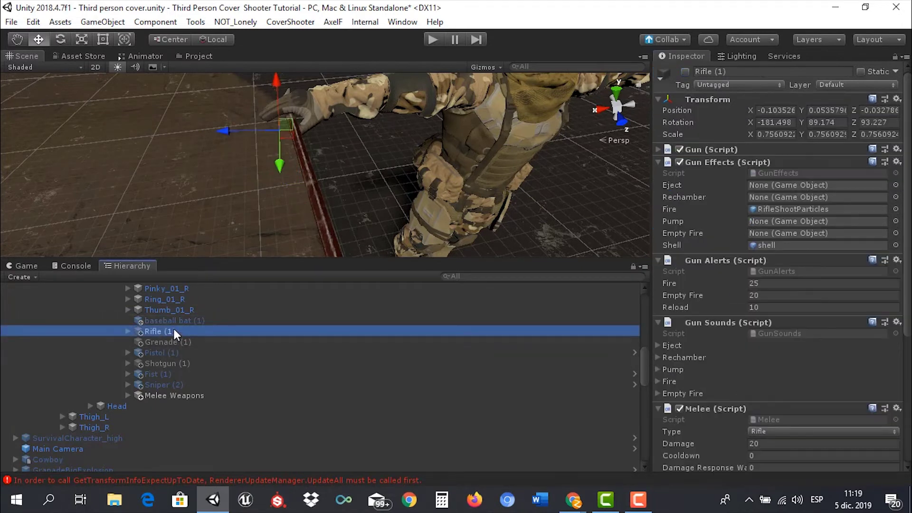
pyautogui.press('Delete')
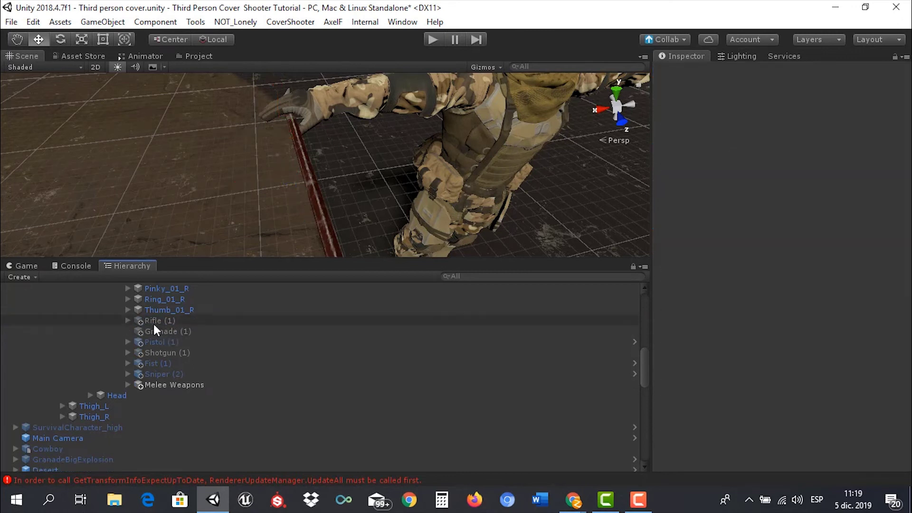
pyautogui.scroll(2, 168, 350)
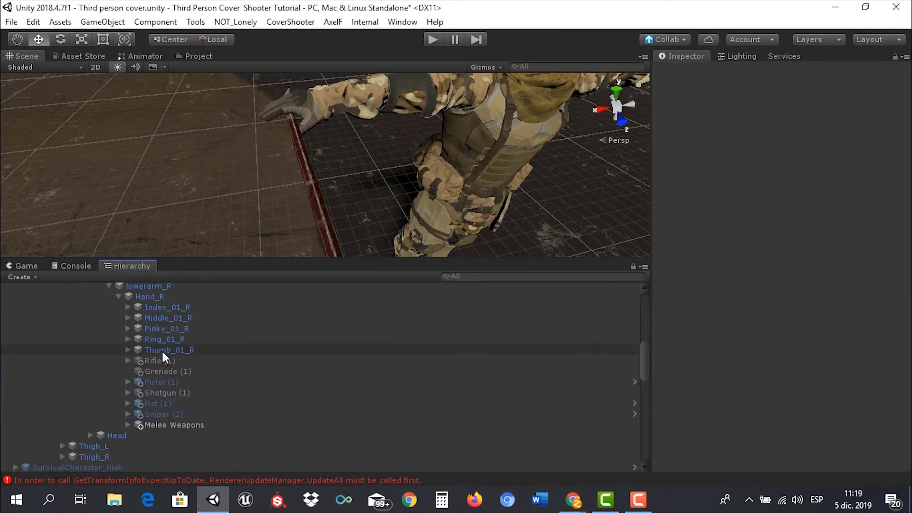
pyautogui.click(160, 360)
pyautogui.scroll(2, 174, 401)
# - Locate Fist (2) under Clavicle_L > UpperArm_L > lowerarm_l, frame it, and activate it
pyautogui.scroll(2, 174, 401)
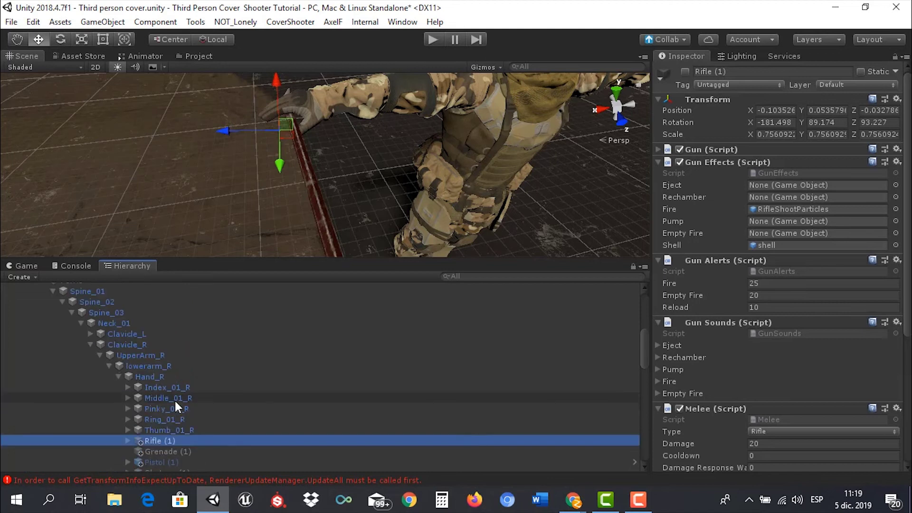
pyautogui.scroll(2, 174, 399)
pyautogui.click(90, 374)
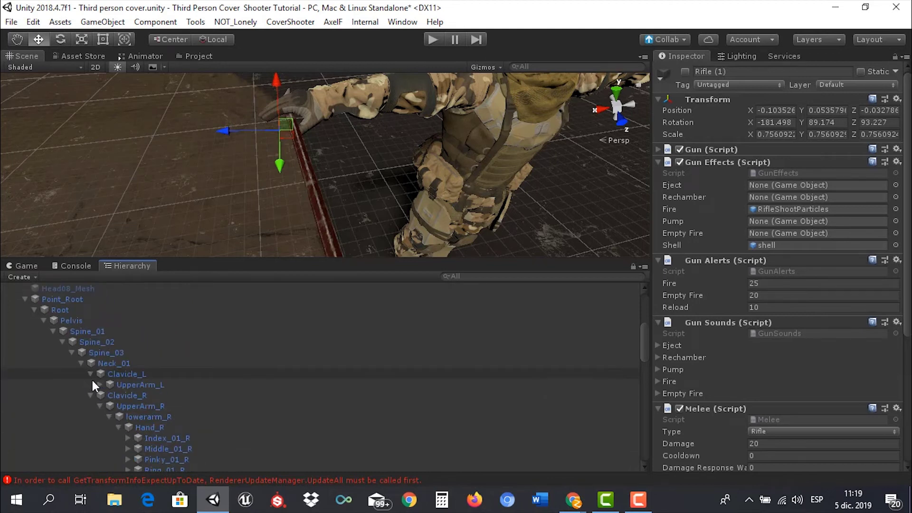
pyautogui.click(95, 386)
pyautogui.click(99, 385)
pyautogui.click(109, 395)
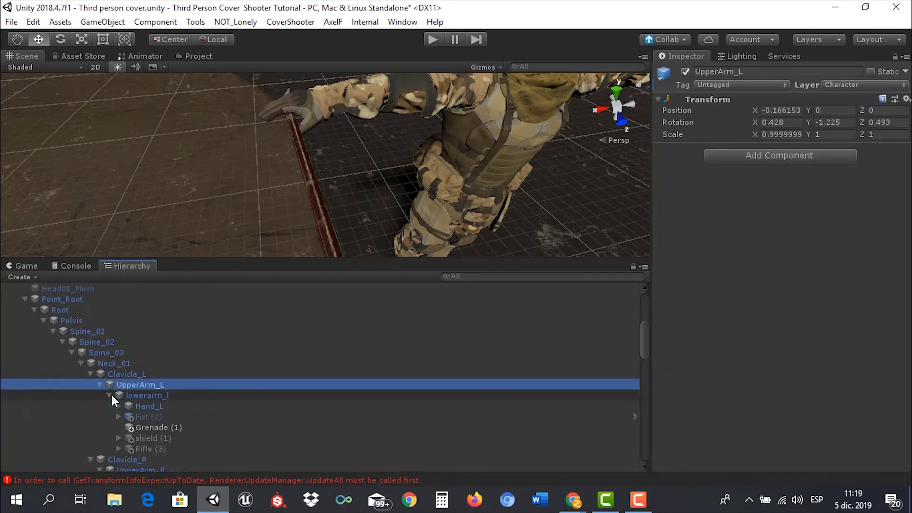
pyautogui.click(149, 417)
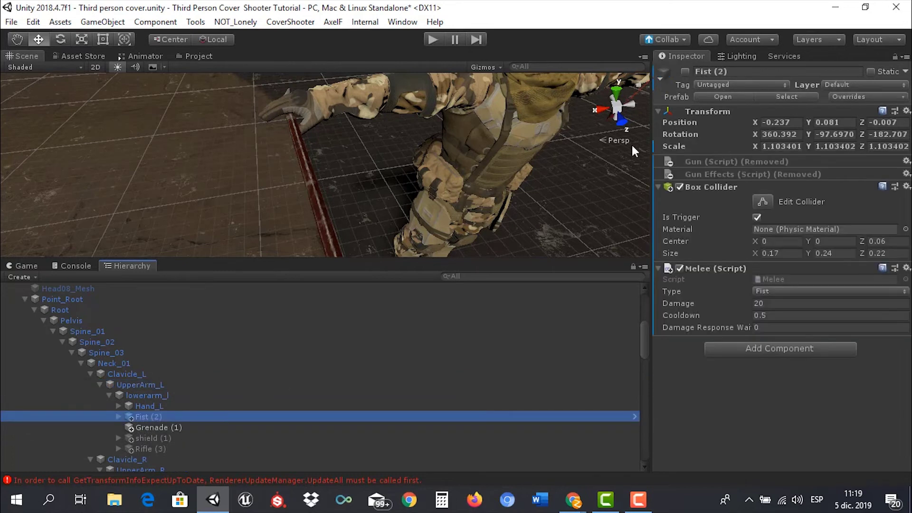
pyautogui.press('f')
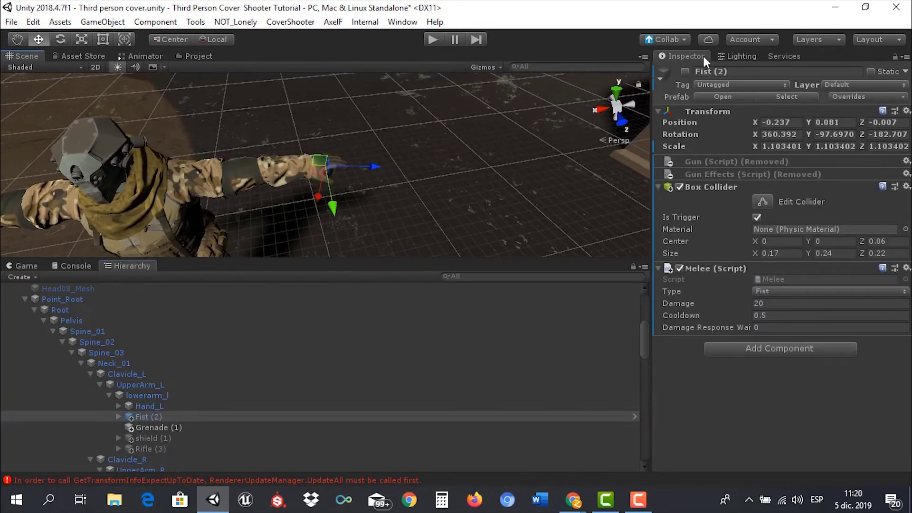
pyautogui.click(685, 72)
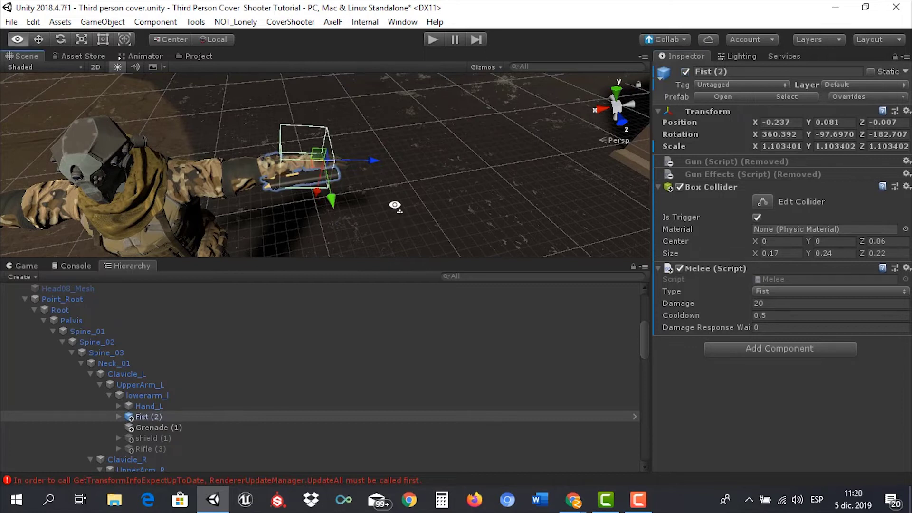
# - Move Fist (2) outward along X to -0.457 and orbit to view the outstretched arms
pyautogui.keyDown('alt'); pyautogui.moveTo(401, 222); pyautogui.dragTo(394, 199); pyautogui.keyUp('alt')
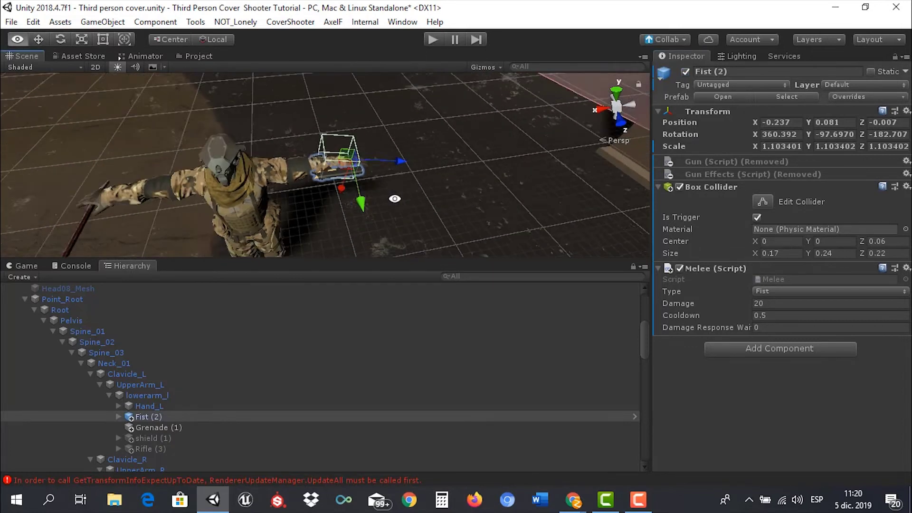
pyautogui.keyDown('alt'); pyautogui.moveTo(395, 198); pyautogui.dragTo(388, 193); pyautogui.keyUp('alt')
pyautogui.press('f')
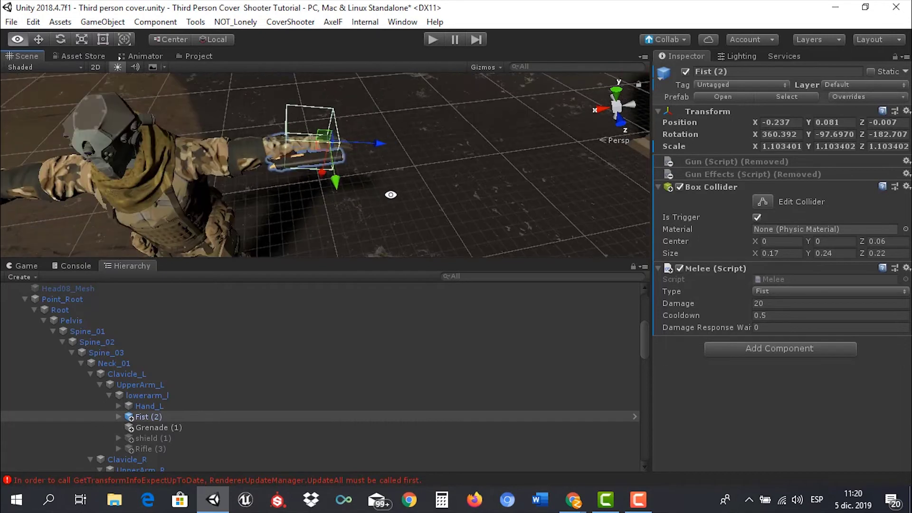
pyautogui.moveTo(386, 144); pyautogui.dragTo(414, 146)
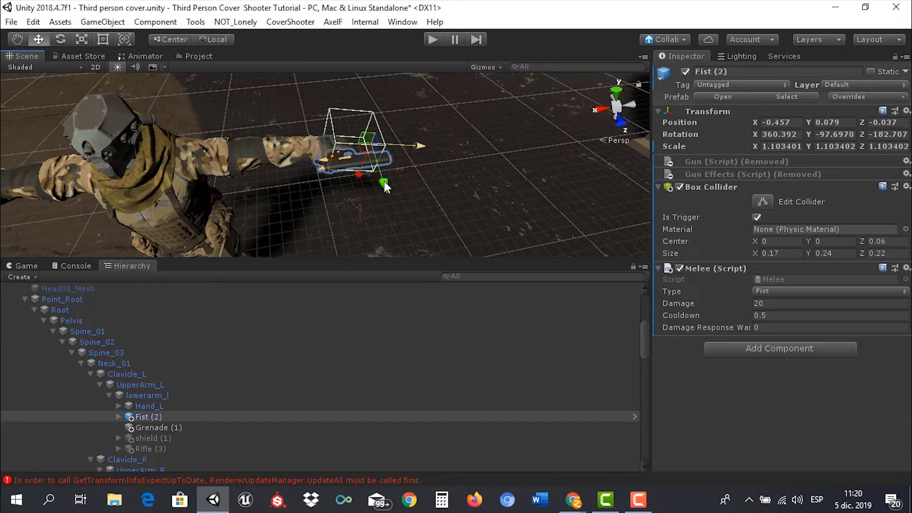
pyautogui.moveTo(384, 181)
pyautogui.keyDown('alt'); pyautogui.mouseDown()
pyautogui.moveTo(334, 485)
pyautogui.moveTo(380, 195)
pyautogui.mouseUp(); pyautogui.keyUp('alt')
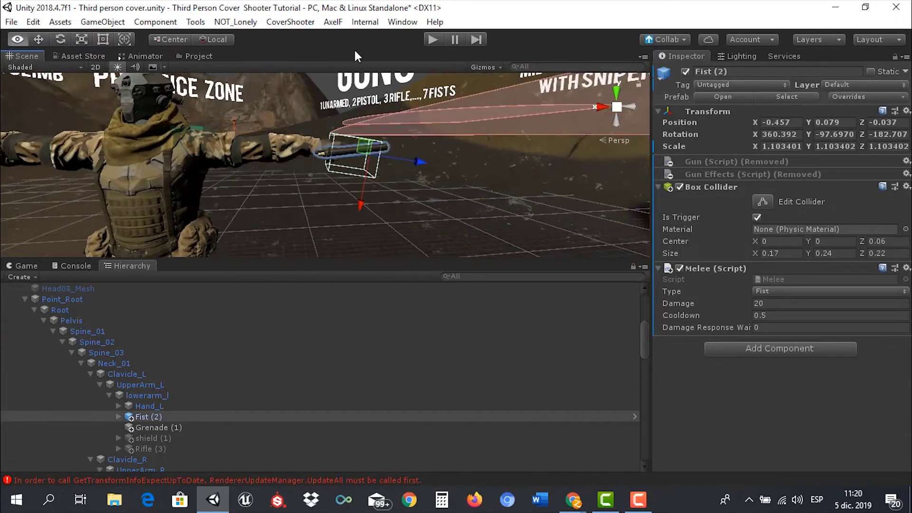
pyautogui.click(423, 202)
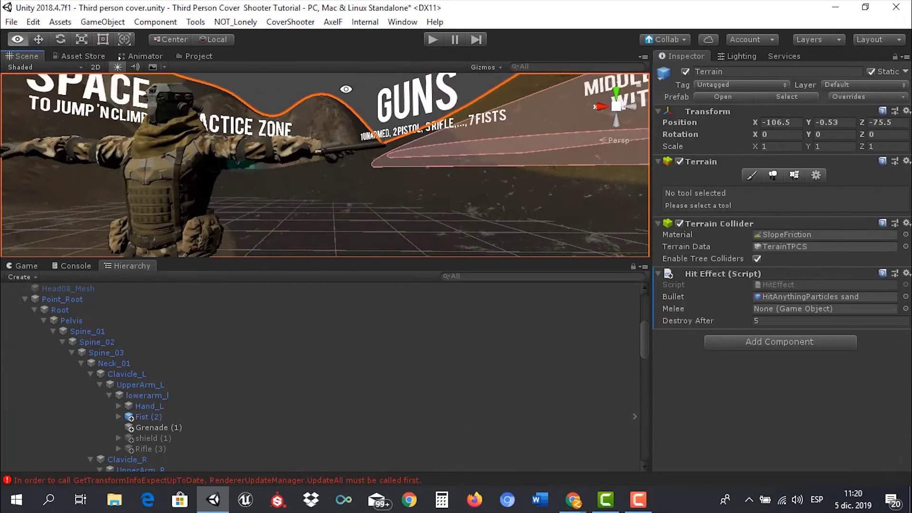
pyautogui.keyDown('alt'); pyautogui.moveTo(405, 220); pyautogui.dragTo(96, 328); pyautogui.keyUp('alt')
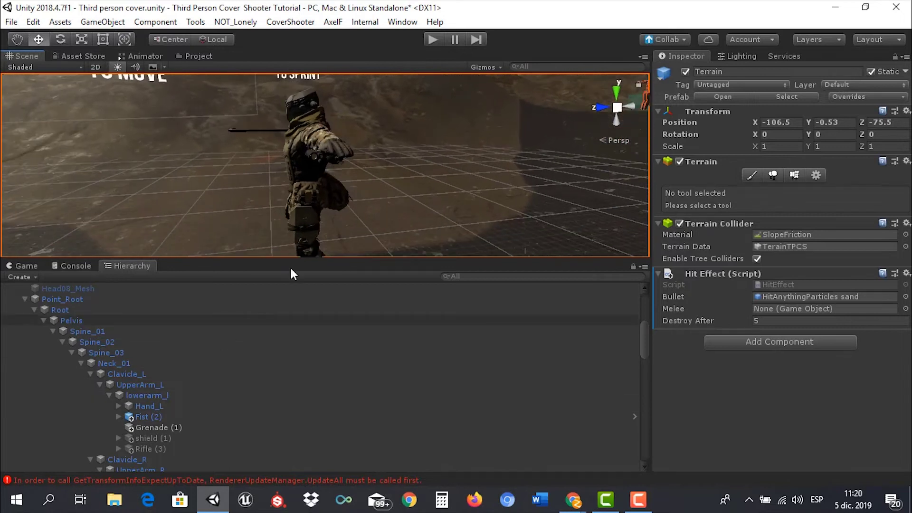
pyautogui.moveTo(370, 170)
pyautogui.keyDown('alt'); pyautogui.mouseDown()
pyautogui.moveTo(537, 163)
pyautogui.moveTo(502, 420)
pyautogui.moveTo(91, 417)
pyautogui.mouseUp(); pyautogui.keyUp('alt')
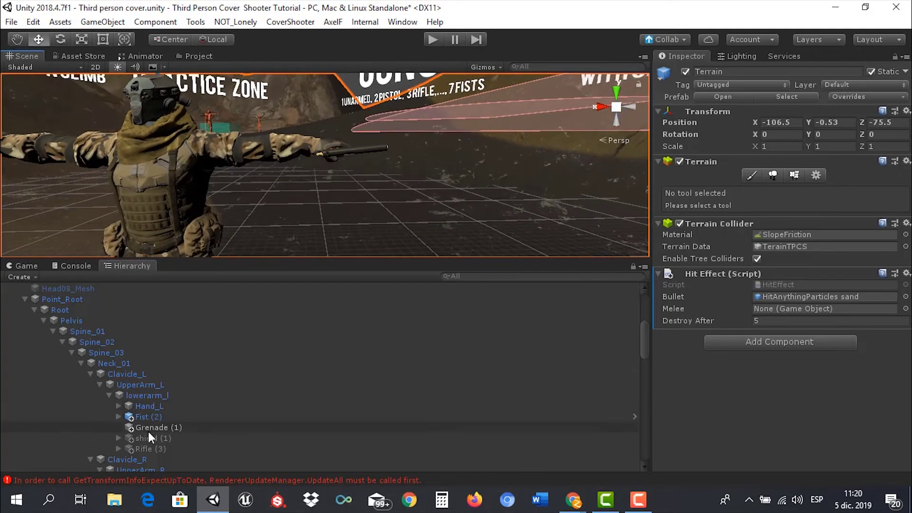
# - Switch off Fist (2) on the character's left hand
pyautogui.click(145, 417)
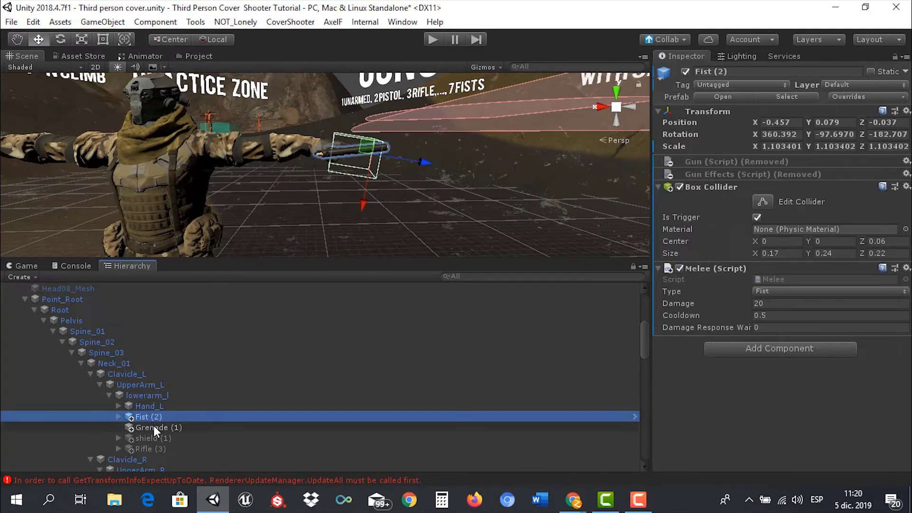
pyautogui.click(153, 426)
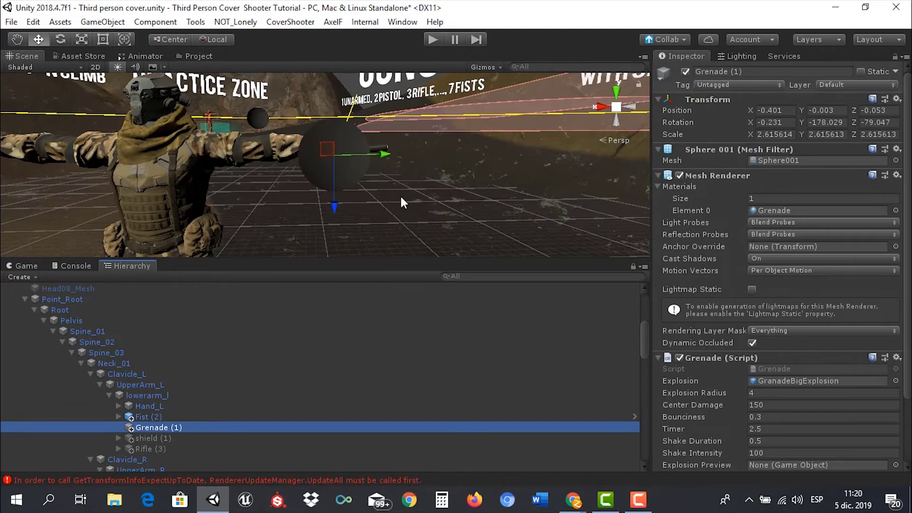
pyautogui.click(402, 199)
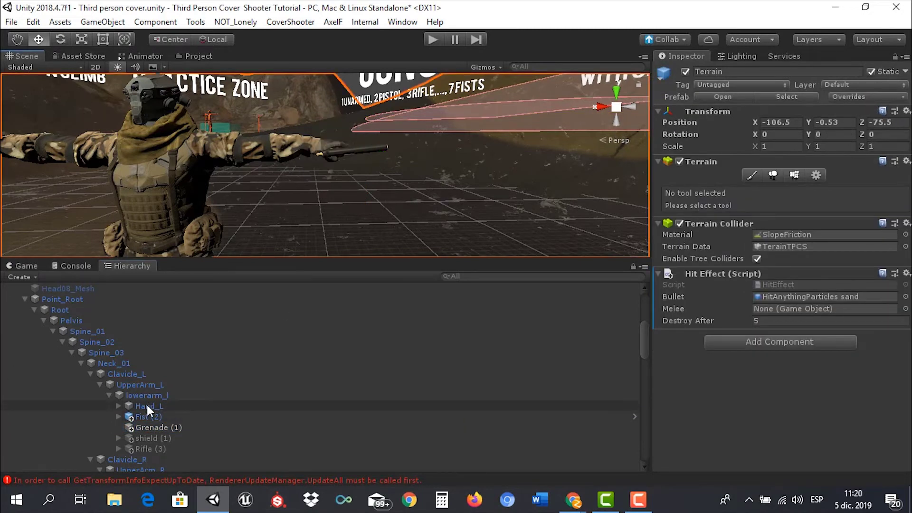
pyautogui.click(144, 417)
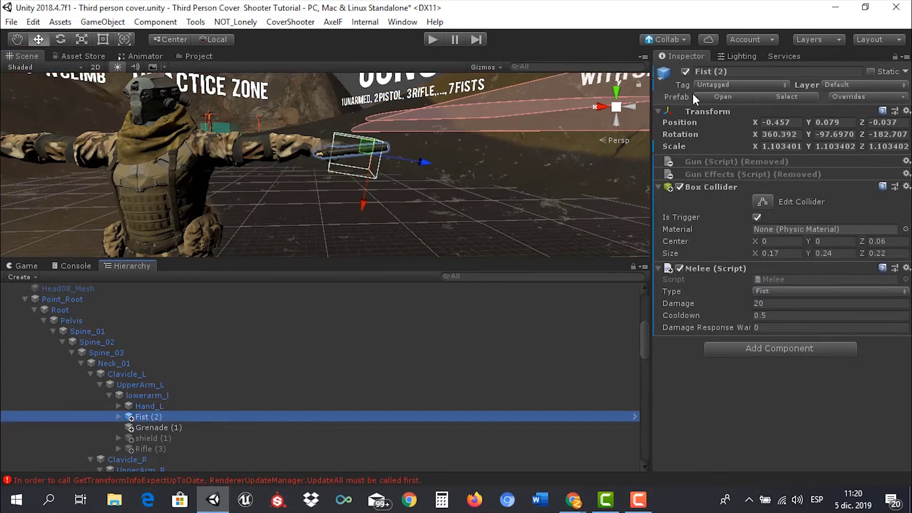
pyautogui.click(686, 72)
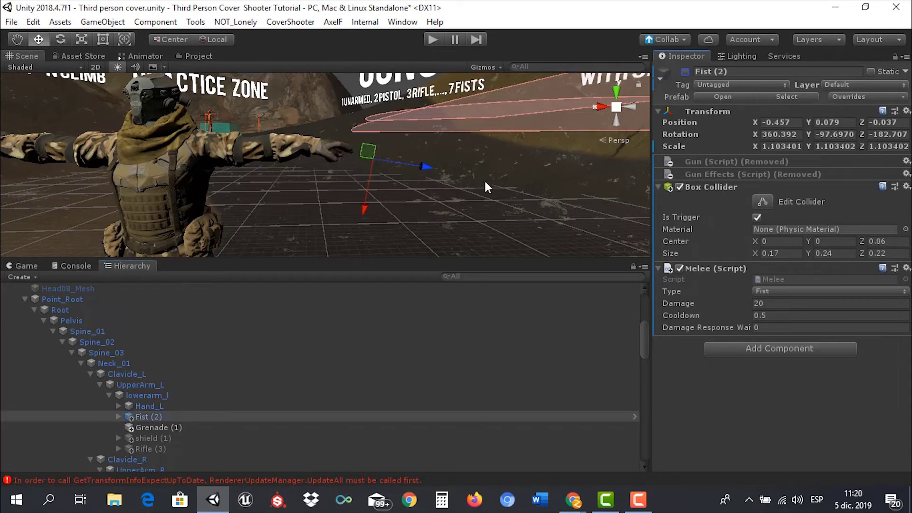
# - Turn shield (1) on briefly to inspect it on the left forearm, then switch it off
pyautogui.moveTo(440, 185)
pyautogui.keyDown('alt'); pyautogui.mouseDown()
pyautogui.moveTo(858, 124)
pyautogui.moveTo(432, 205)
pyautogui.mouseUp(); pyautogui.keyUp('alt')
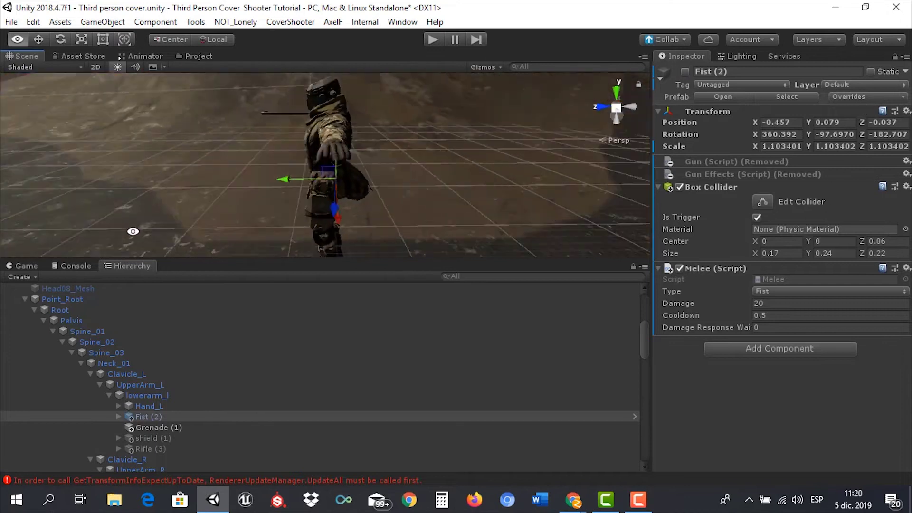
pyautogui.click(135, 427)
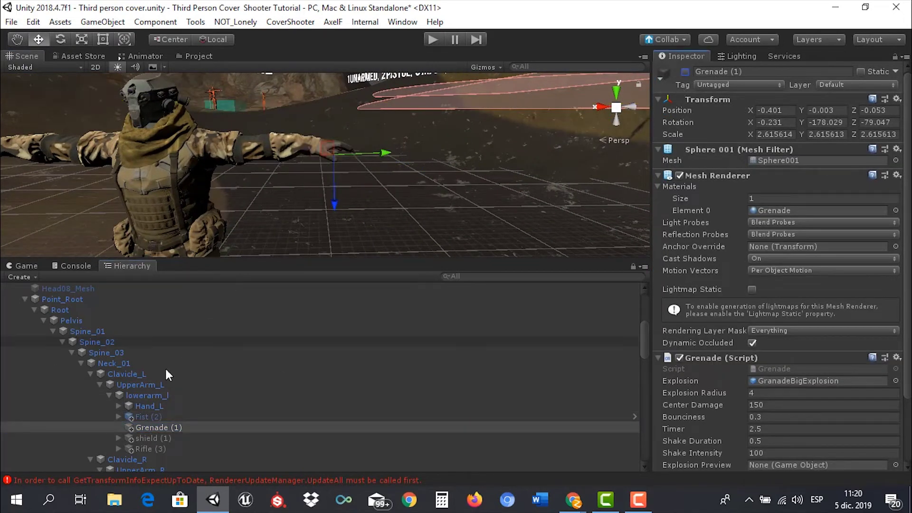
pyautogui.click(145, 438)
pyautogui.click(685, 71)
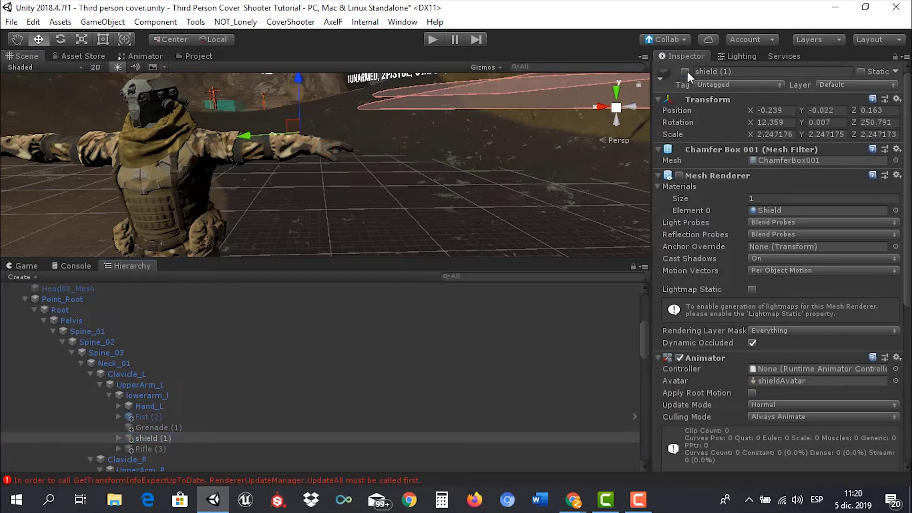
pyautogui.click(416, 205)
pyautogui.moveTo(479, 198)
pyautogui.keyDown('alt'); pyautogui.mouseDown()
pyautogui.moveTo(478, 103)
pyautogui.moveTo(468, 230)
pyautogui.mouseUp(); pyautogui.keyUp('alt')
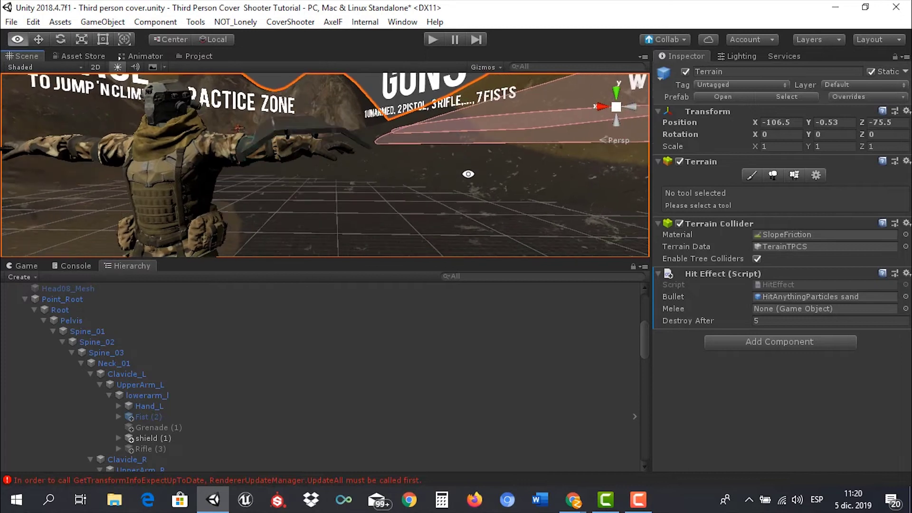
pyautogui.click(141, 437)
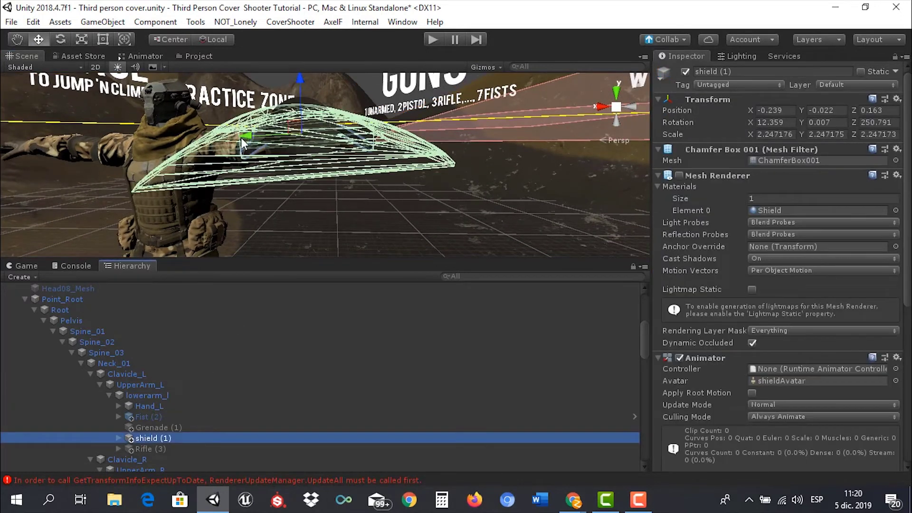
pyautogui.click(374, 209)
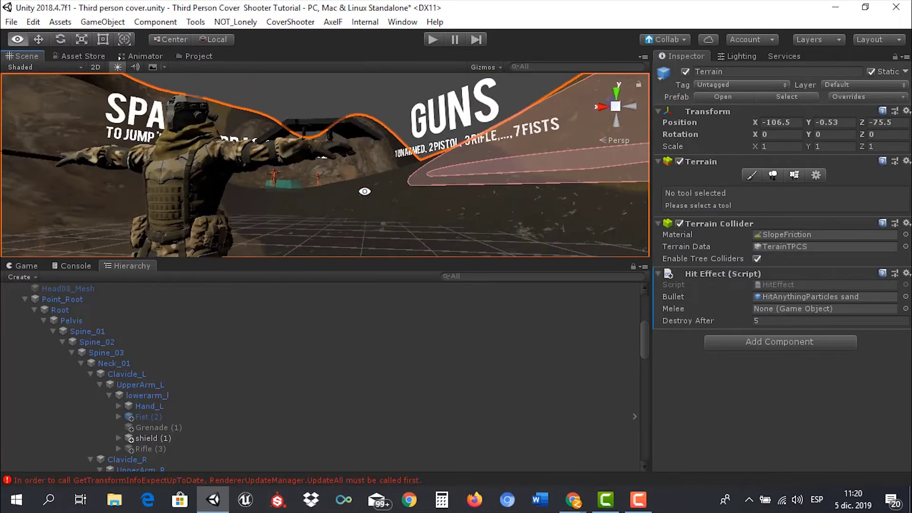
pyautogui.keyDown('alt'); pyautogui.moveTo(347, 156); pyautogui.dragTo(363, 190); pyautogui.keyUp('alt')
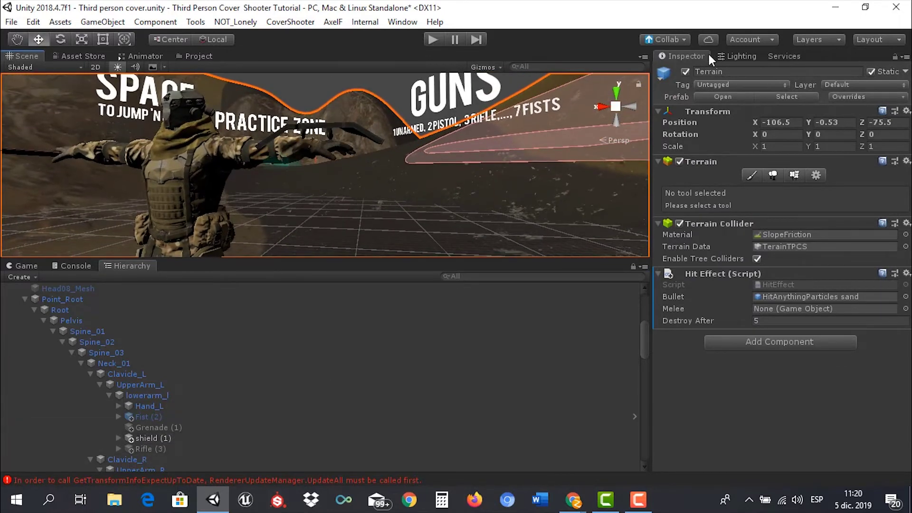
pyautogui.click(153, 436)
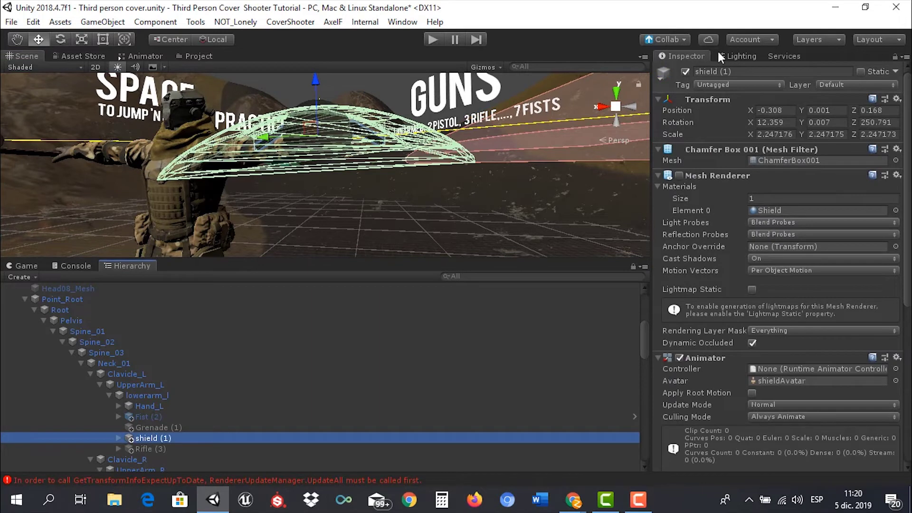
pyautogui.click(686, 72)
# - Hide the terrain to see the character, then switch off the left forearm's Rifle (3)
pyautogui.click(159, 447)
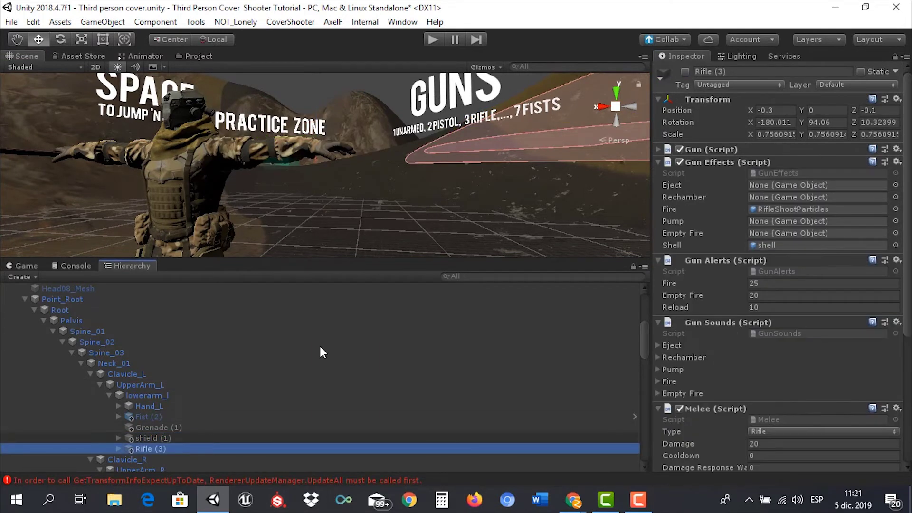
pyautogui.click(684, 79)
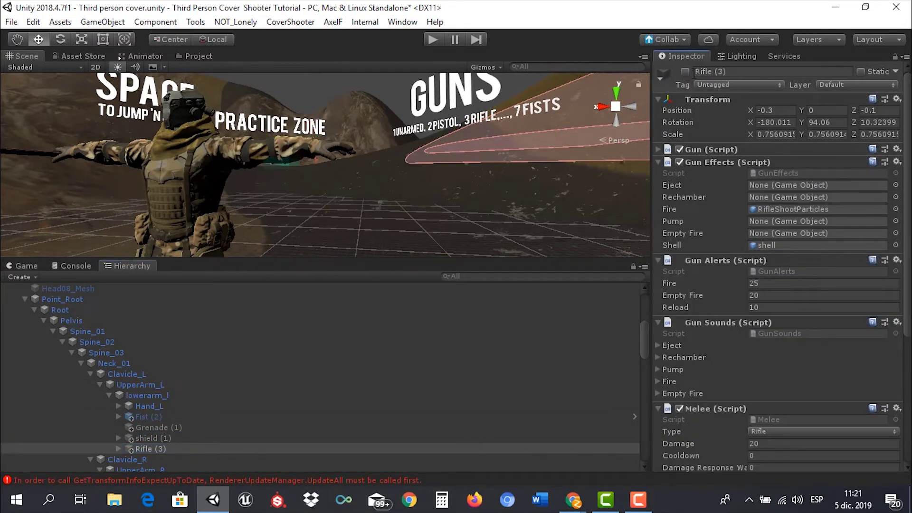
pyautogui.click(685, 72)
pyautogui.click(352, 200)
pyautogui.moveTo(365, 181)
pyautogui.keyDown('alt'); pyautogui.mouseDown()
pyautogui.moveTo(454, 258)
pyautogui.moveTo(136, 86)
pyautogui.moveTo(438, 101)
pyautogui.moveTo(437, 90)
pyautogui.mouseUp(); pyautogui.keyUp('alt')
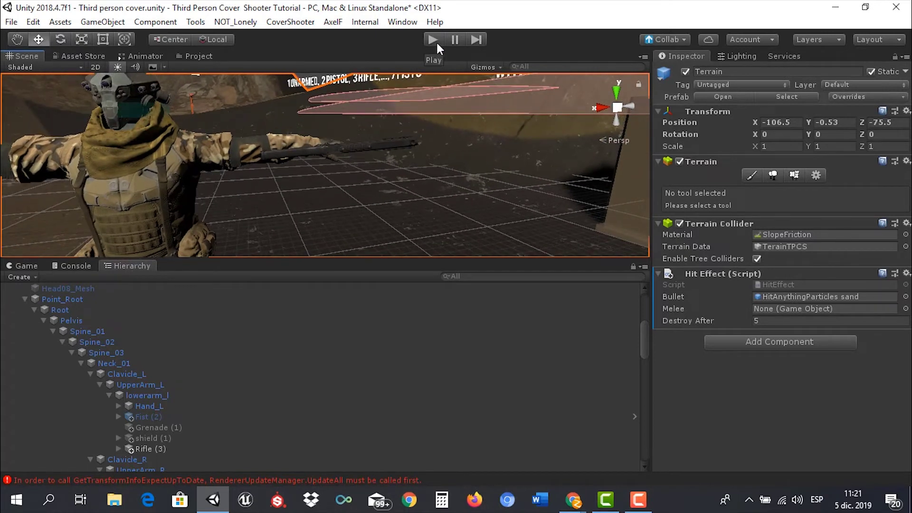
pyautogui.click(685, 73)
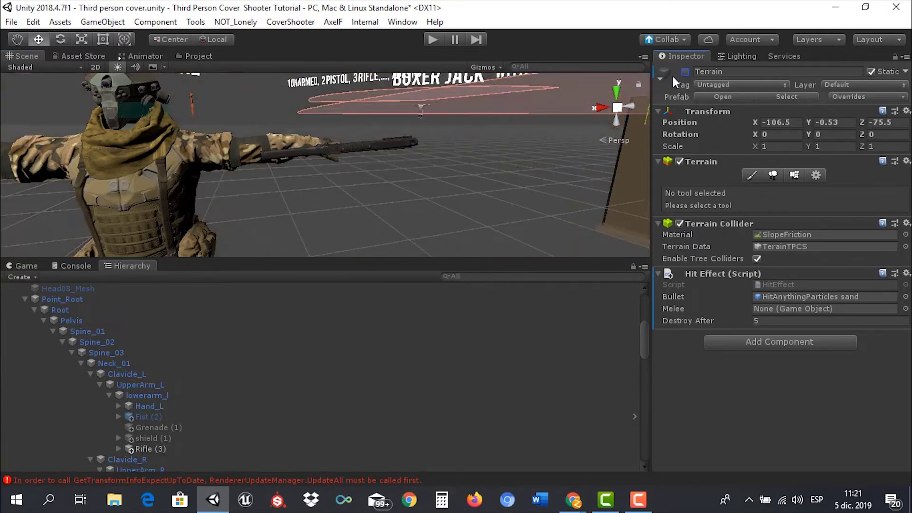
pyautogui.click(151, 449)
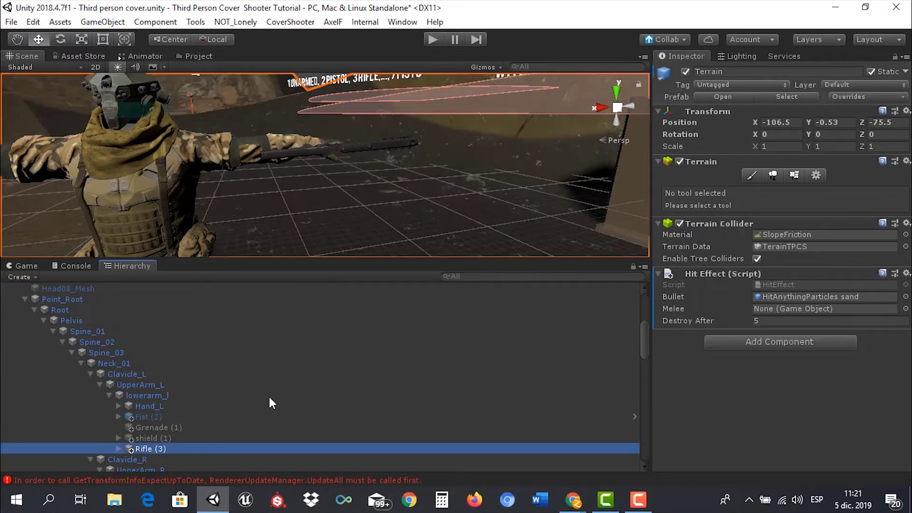
pyautogui.click(685, 73)
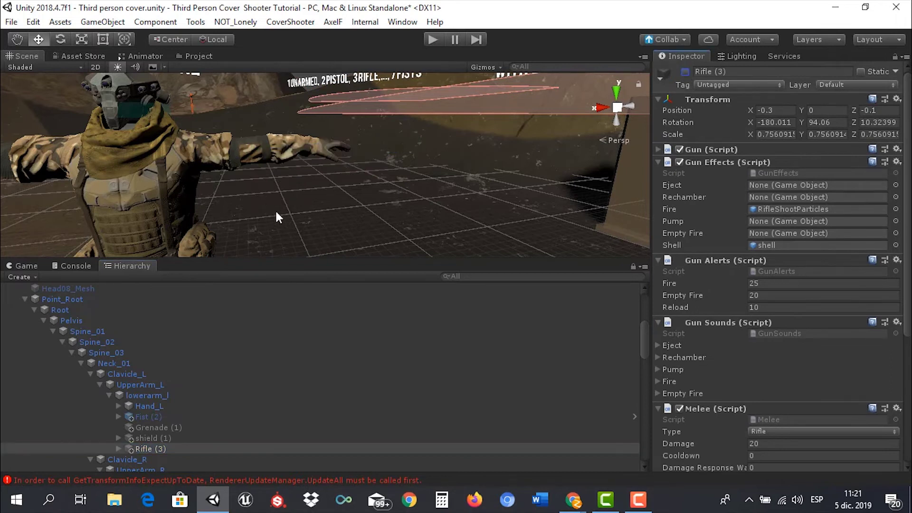
# - Switch off the Melee Weapons crowbar under Hand_R
pyautogui.scroll(-5, 171, 451)
pyautogui.keyDown('alt'); pyautogui.moveTo(177, 198); pyautogui.dragTo(142, 200); pyautogui.keyUp('alt')
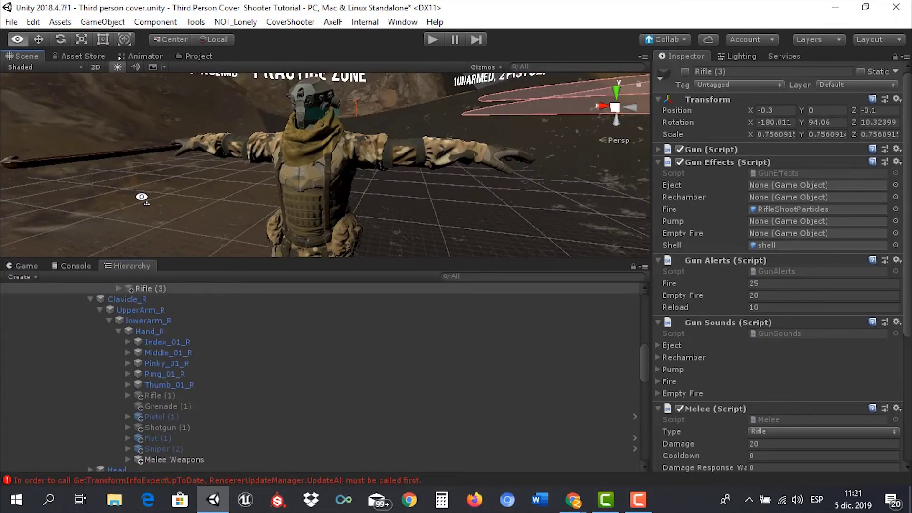
pyautogui.click(117, 156)
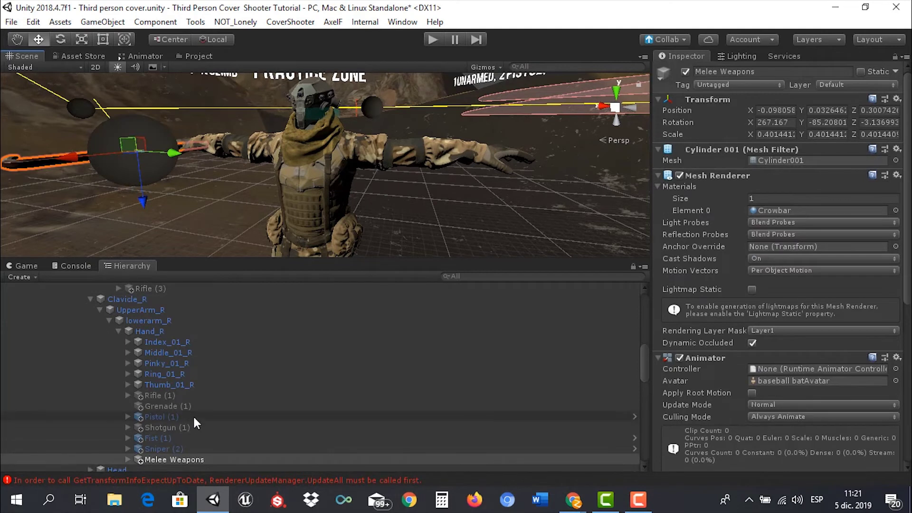
pyautogui.scroll(-2, 193, 414)
pyautogui.click(686, 71)
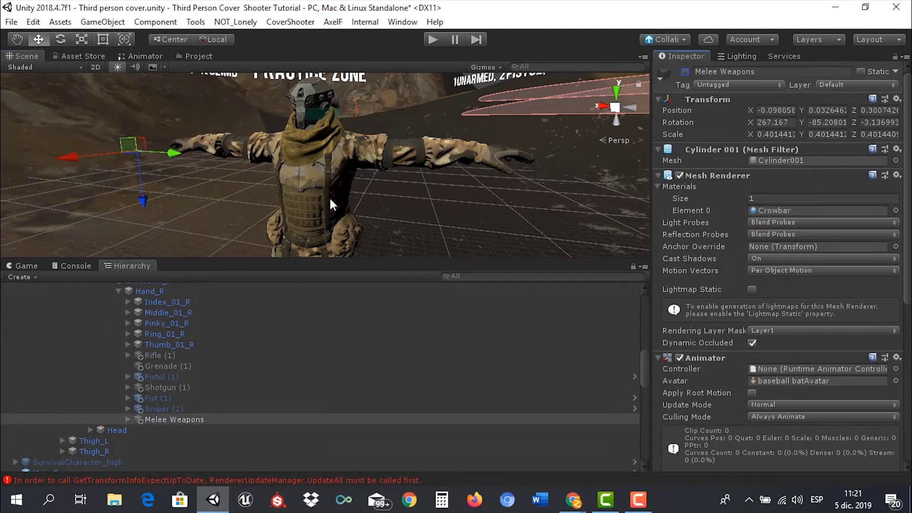
# - Save the scene with Ctrl+S and start play mode
pyautogui.moveTo(240, 153)
pyautogui.keyDown('alt'); pyautogui.mouseDown()
pyautogui.moveTo(338, 147)
pyautogui.moveTo(347, 165)
pyautogui.mouseUp(); pyautogui.keyUp('alt')
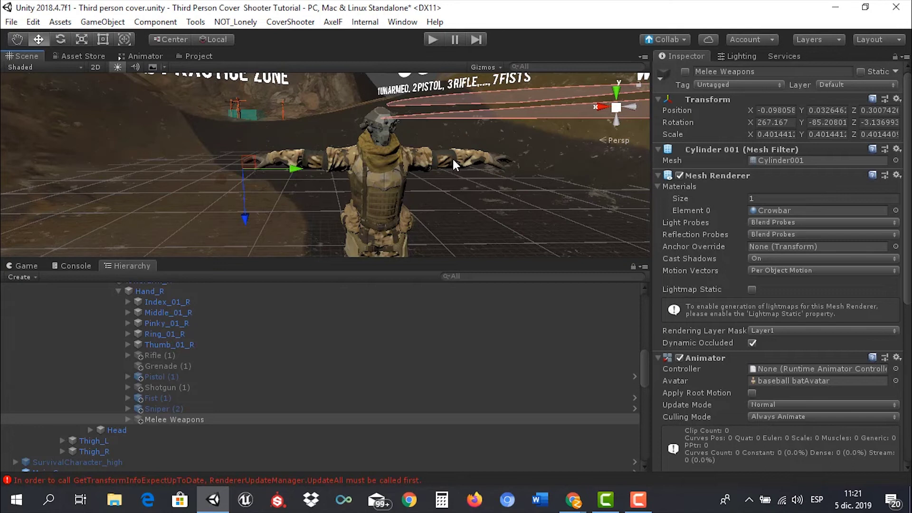
pyautogui.hotkey('ctrl', 's')
pyautogui.click(433, 37)
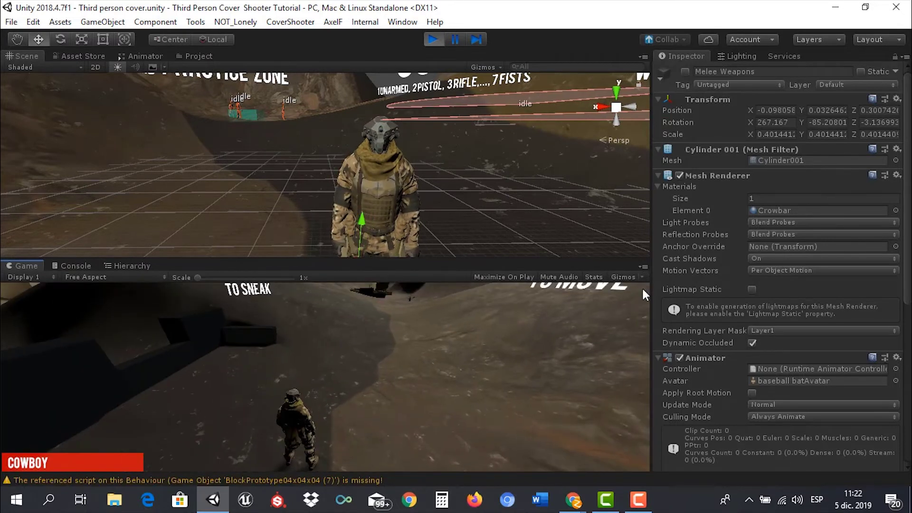
# - Maximize the Game view and cycle the soldier through sniper (5), unarmed (1) and pistol (2)
pyautogui.click(643, 268)
pyautogui.click(655, 314)
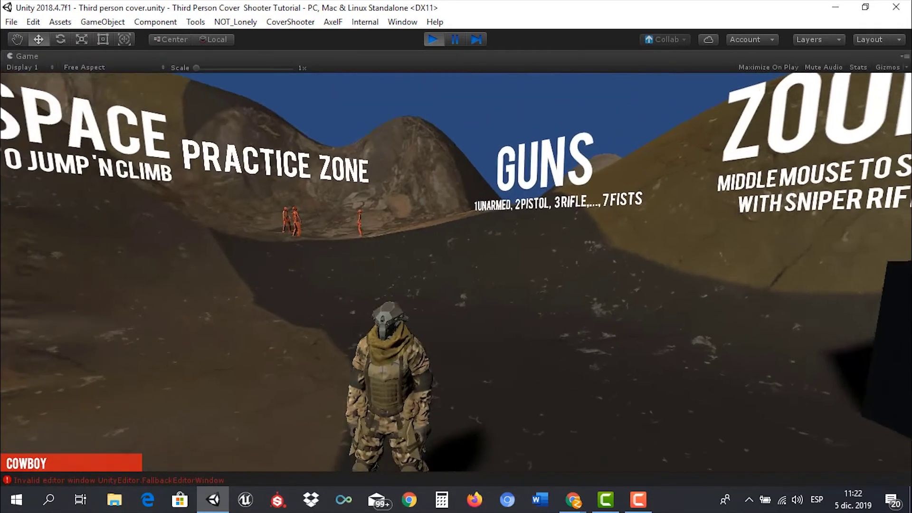
pyautogui.press('5')
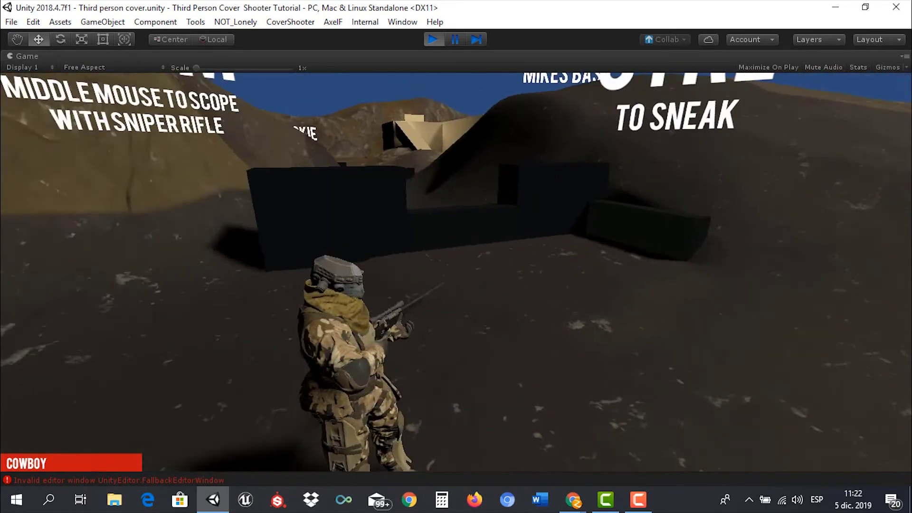
pyautogui.press('1')
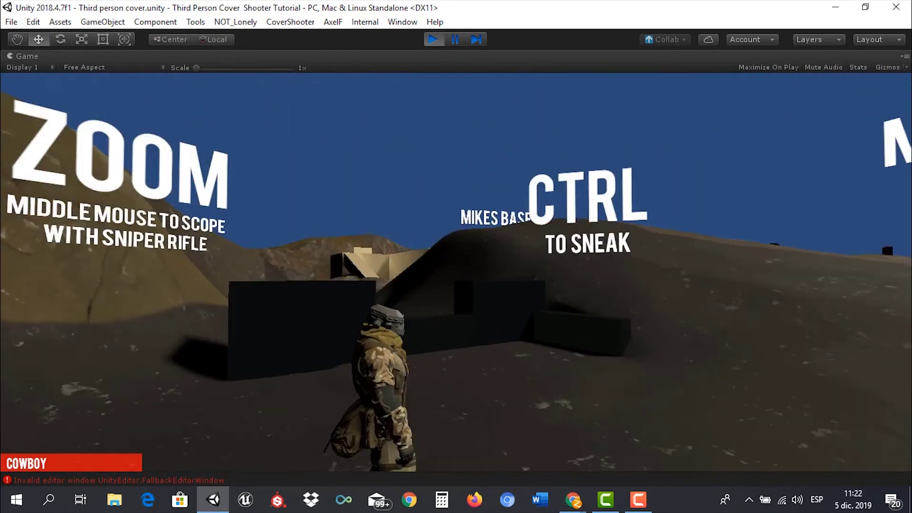
pyautogui.press('2')
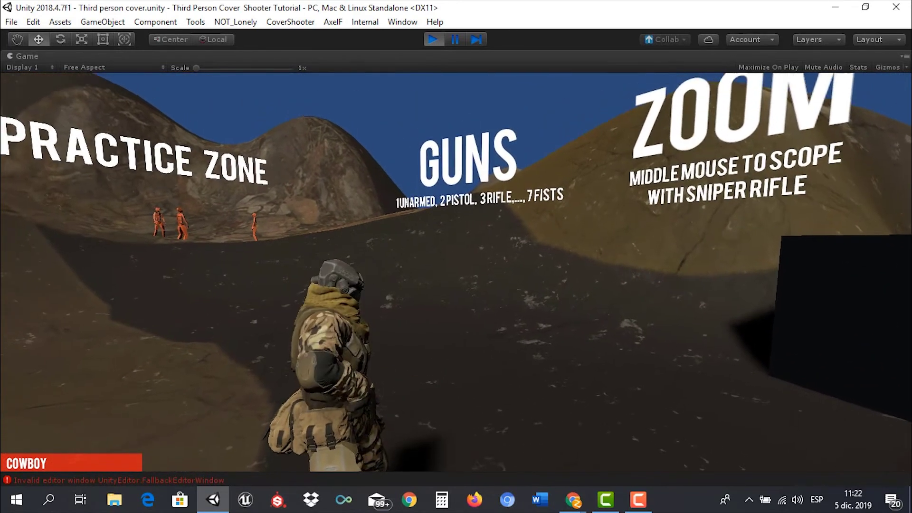
# - Aim and fire at the practice targets, use the sniper scope, then swap weapons and aim at the GUNS sign
pyautogui.rightClick(456, 273)
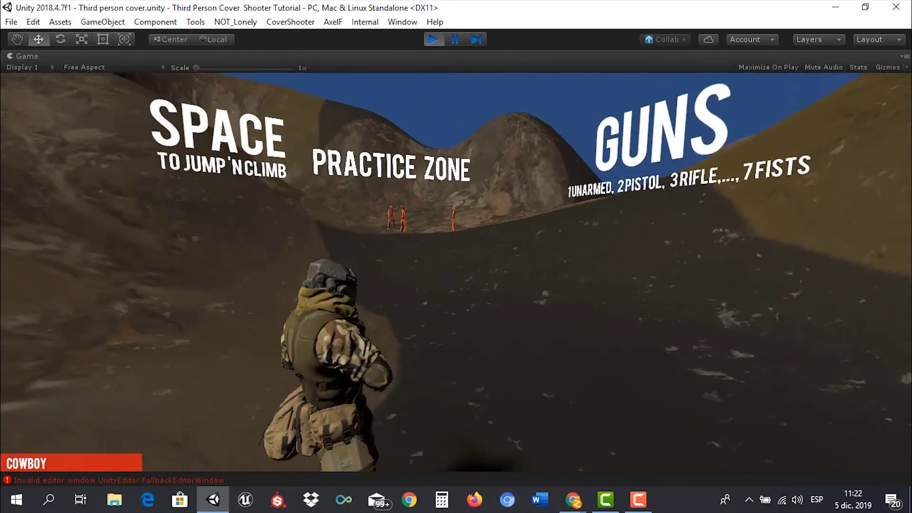
pyautogui.rightClick(456, 273)
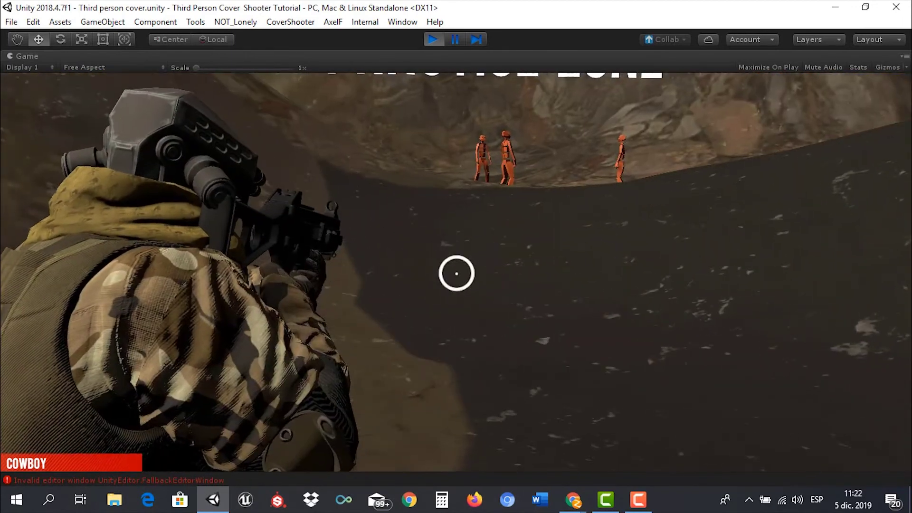
pyautogui.click(456, 273)
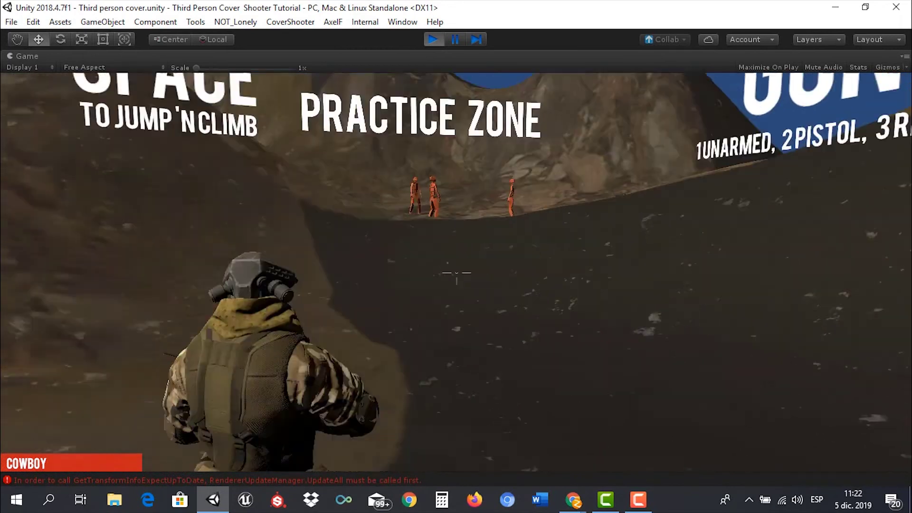
pyautogui.rightClick(456, 269)
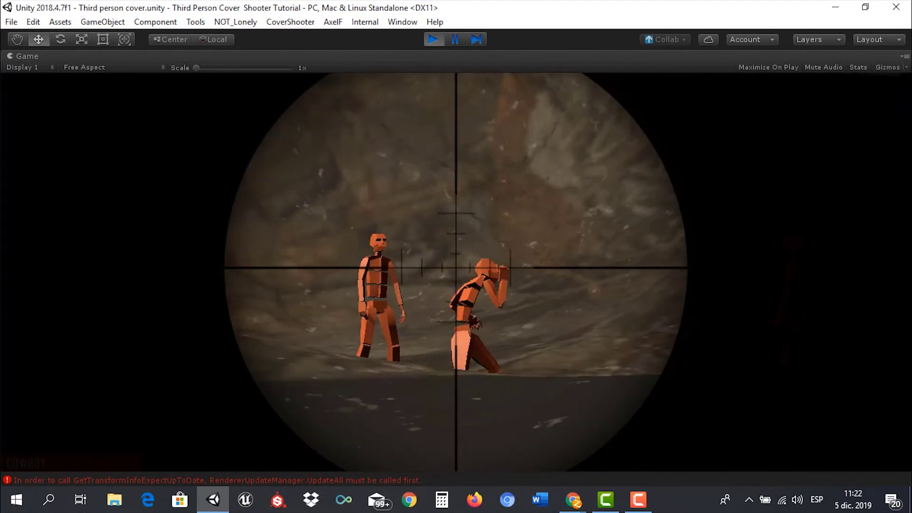
pyautogui.rightClick(456, 268)
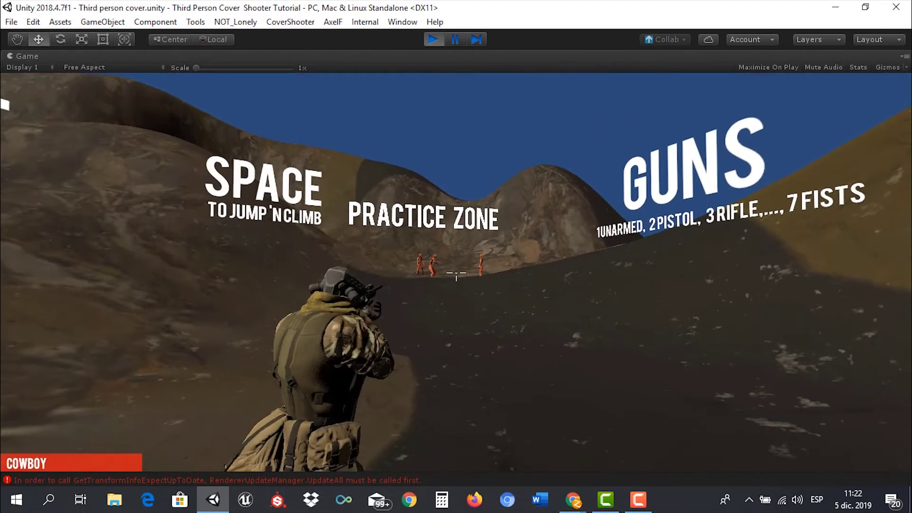
pyautogui.press('1')
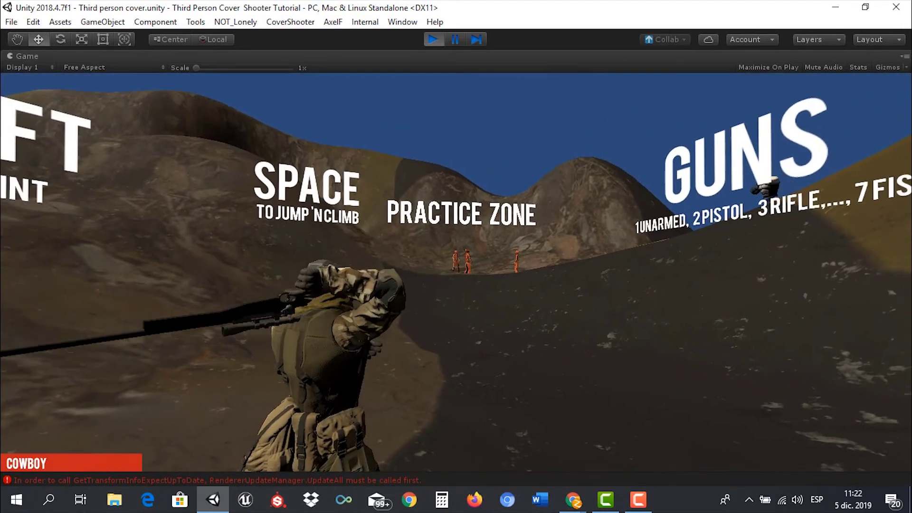
pyautogui.rightClick(456, 268)
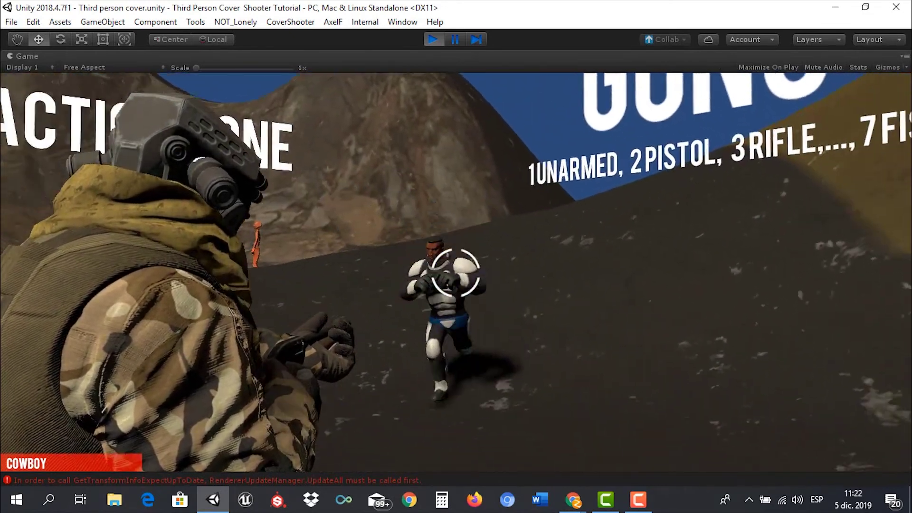
# - Strike the enemy twice, swap between pistol (2) and long rifle (1), then exit play mode with Ctrl+P
pyautogui.click(456, 268)
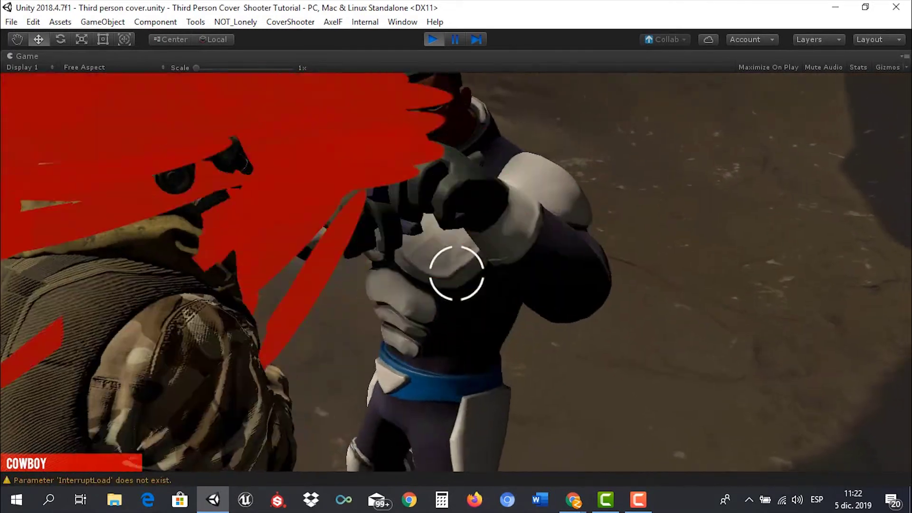
pyautogui.click(456, 273)
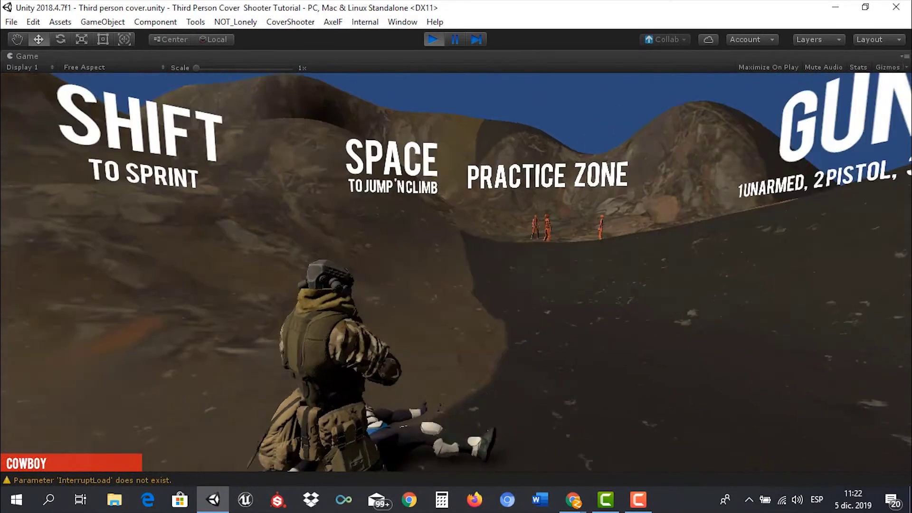
pyautogui.press('2')
pyautogui.press('1')
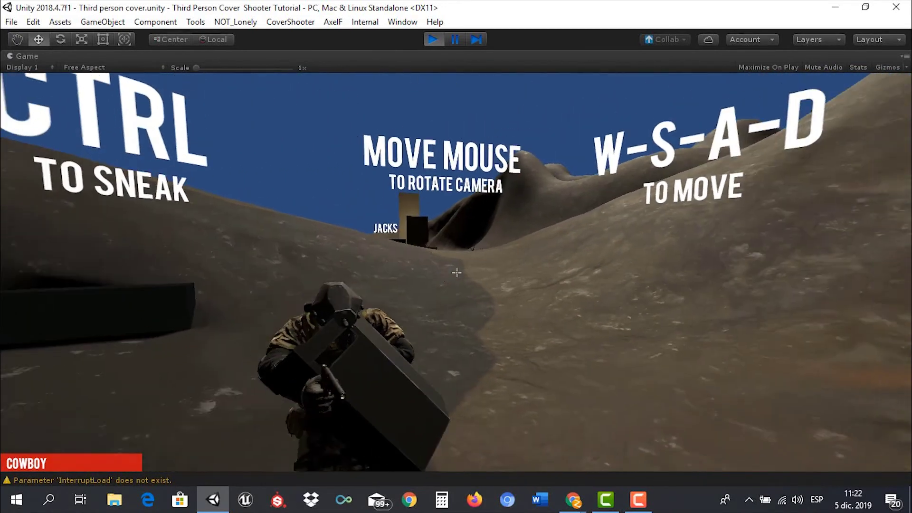
pyautogui.press('w')
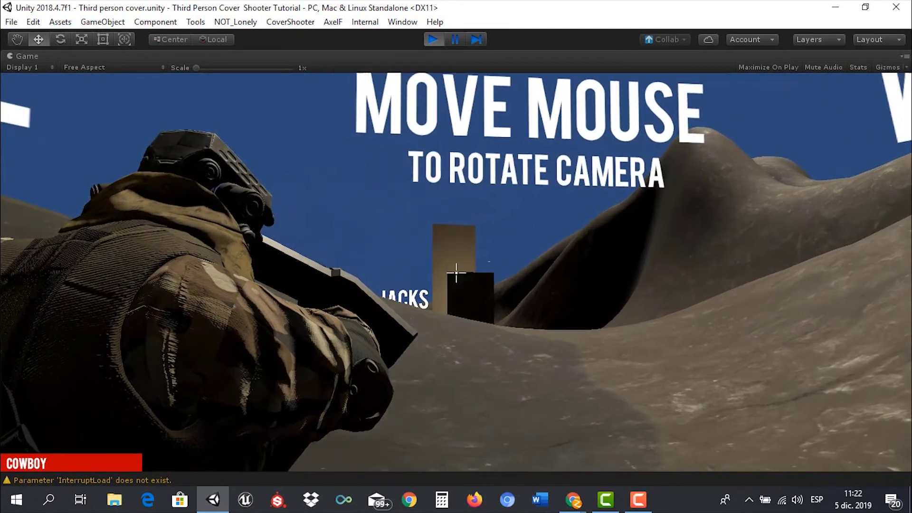
pyautogui.press('2')
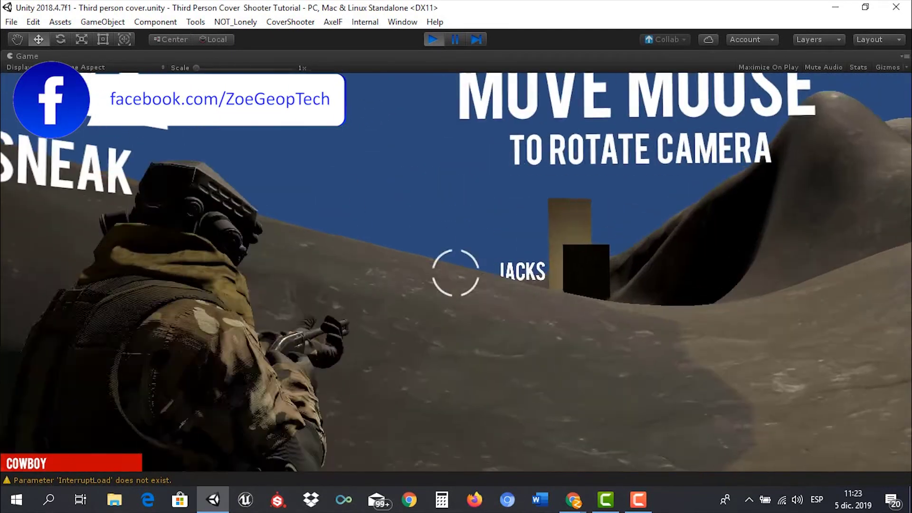
pyautogui.press('1')
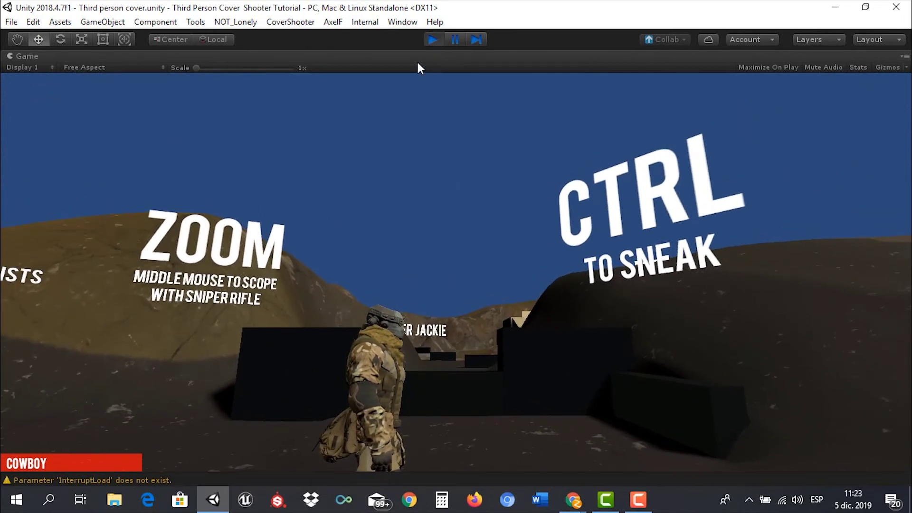
pyautogui.hotkey('ctrl', 'p')
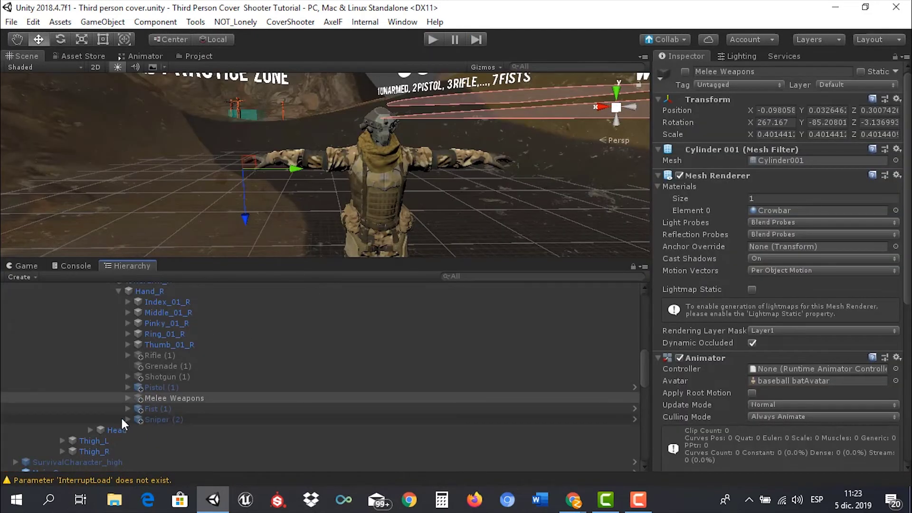
# - Select Melee Weapons and toggle its active checkbox on and back off
pyautogui.click(154, 407)
pyautogui.click(157, 398)
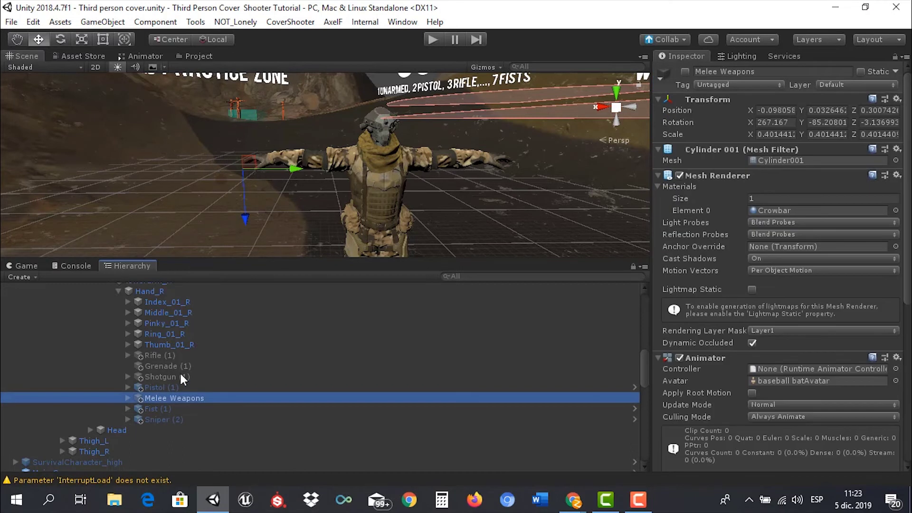
pyautogui.click(685, 72)
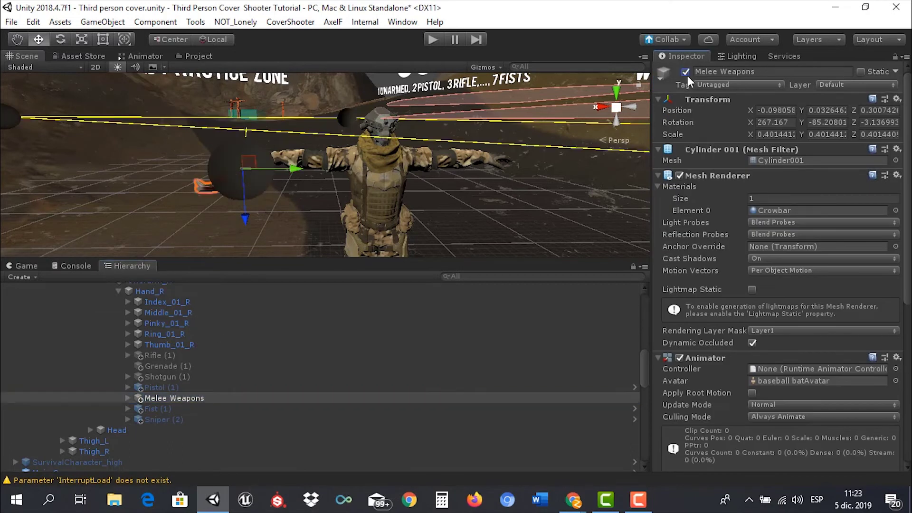
pyautogui.click(686, 73)
# - Select Soldier04 and scroll the Inspector down to Character Inventory's empty Element 6
pyautogui.scroll(5, 123, 362)
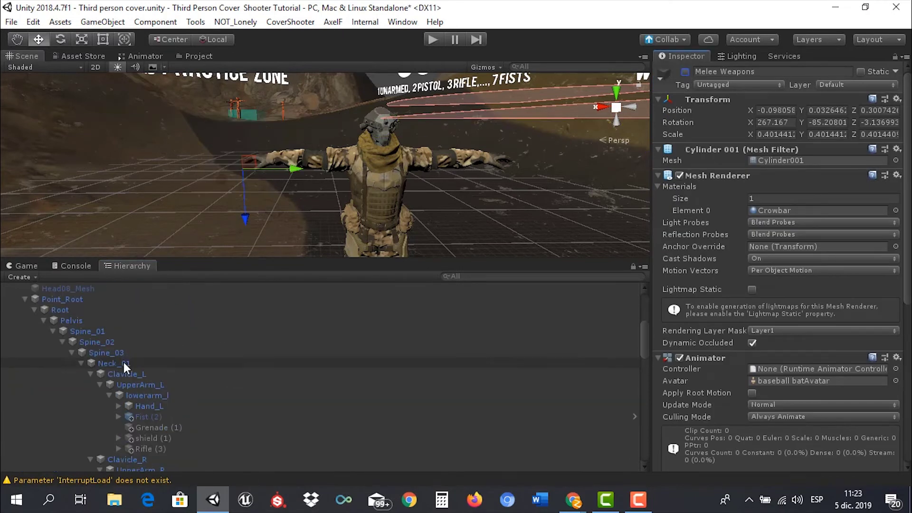
pyautogui.scroll(5, 118, 360)
pyautogui.click(54, 333)
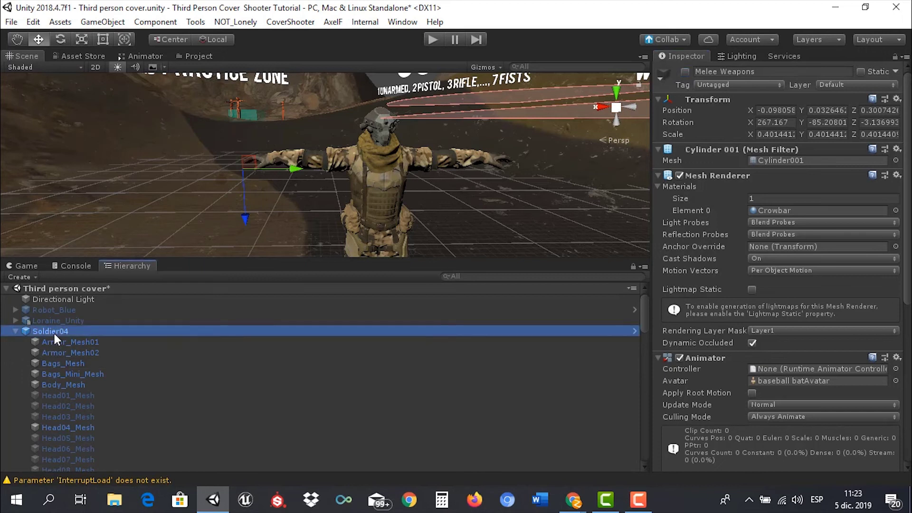
pyautogui.scroll(-3, 722, 218)
pyautogui.scroll(-10, 756, 221)
pyautogui.scroll(-5, 763, 223)
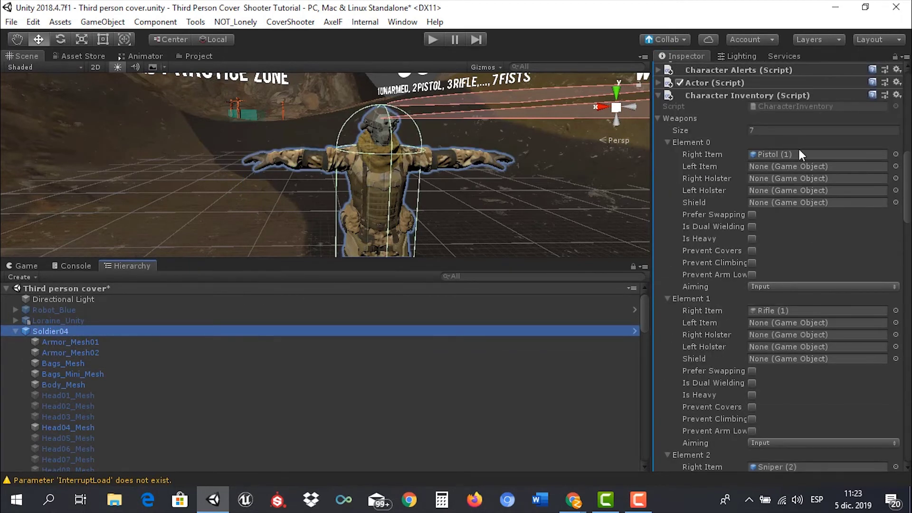
pyautogui.scroll(-3, 765, 335)
pyautogui.scroll(-6, 762, 324)
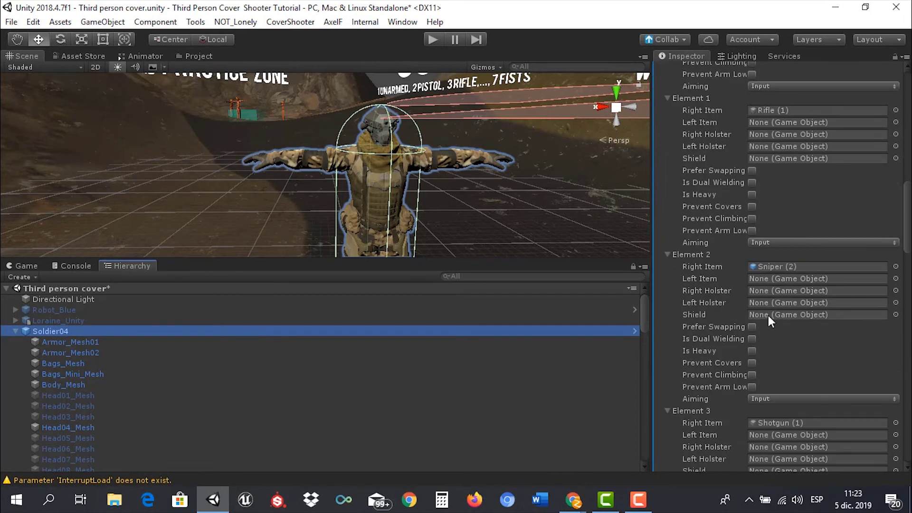
pyautogui.scroll(-3, 768, 315)
pyautogui.scroll(-4, 776, 312)
pyautogui.scroll(-2, 780, 308)
pyautogui.scroll(-3, 780, 308)
pyautogui.scroll(-3, 780, 309)
pyautogui.scroll(-2, 780, 309)
pyautogui.scroll(-3, 779, 303)
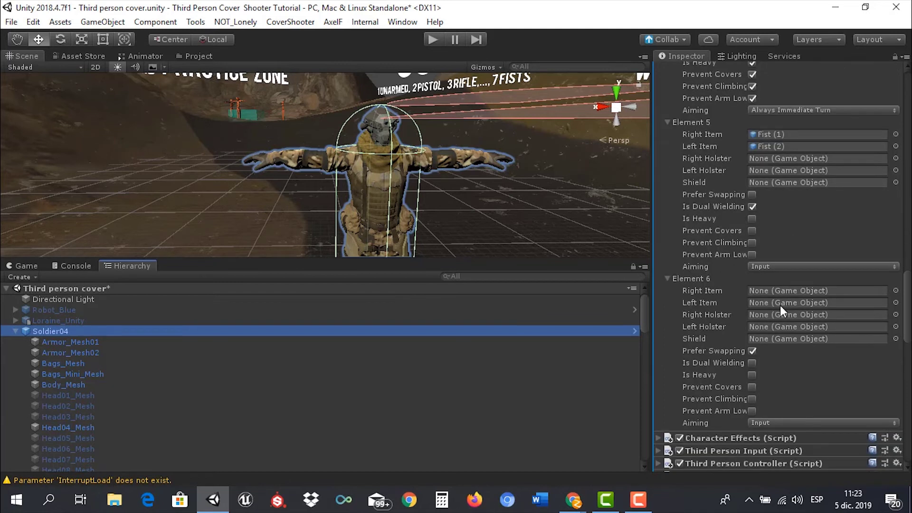
pyautogui.scroll(-3, 780, 305)
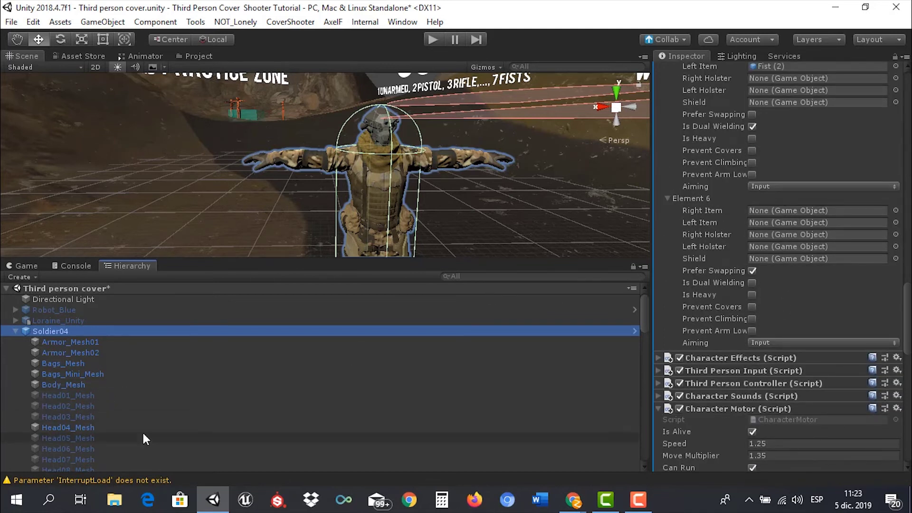
pyautogui.scroll(-3, 143, 432)
pyautogui.scroll(-3, 144, 427)
pyautogui.scroll(-4, 148, 423)
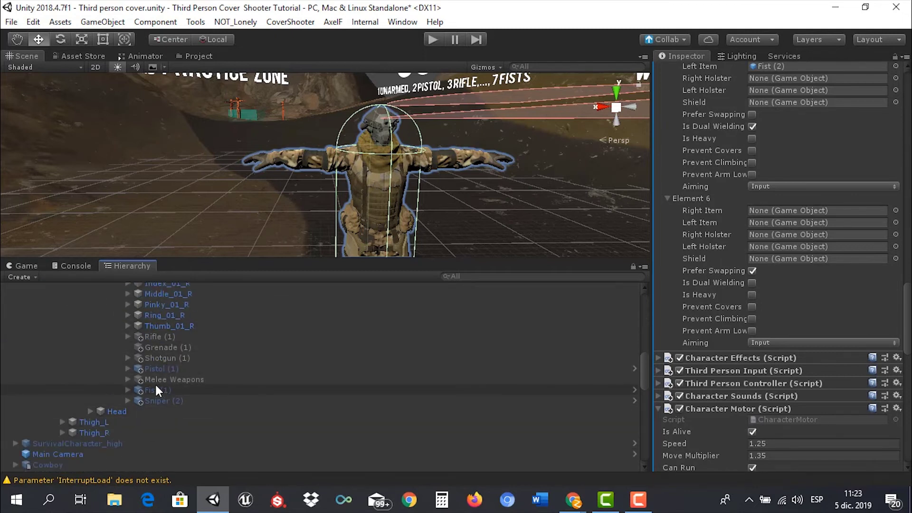
# - Drop Melee Weapons into Element 6's Right Item field and save the scene with Ctrl+S
pyautogui.moveTo(150, 380); pyautogui.dragTo(771, 210)
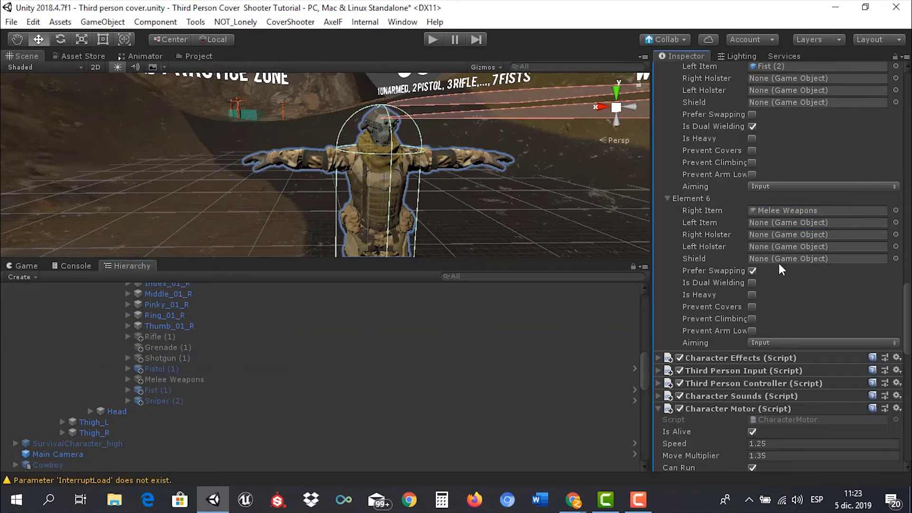
pyautogui.scroll(4, 779, 265)
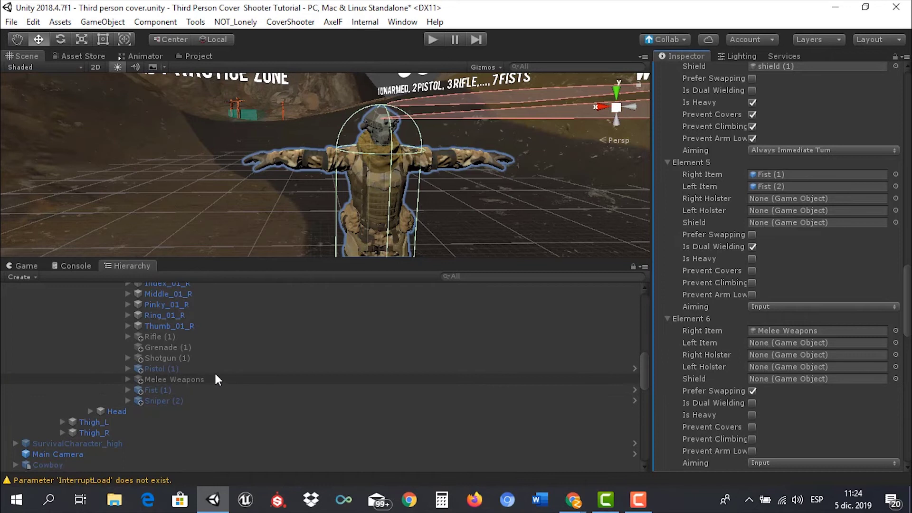
pyautogui.moveTo(168, 370); pyautogui.dragTo(178, 365)
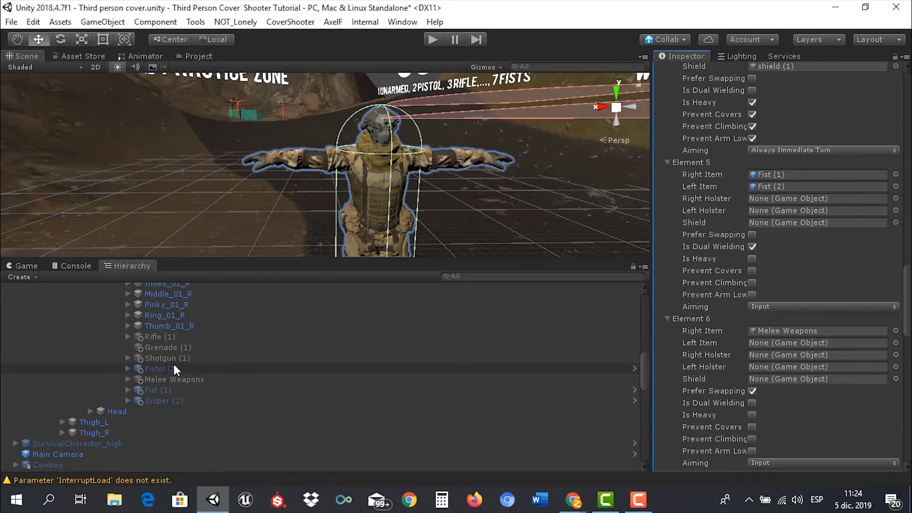
pyautogui.hotkey('ctrl', 's')
# - Enter play mode and maximize the Game view to fill the editor
pyautogui.click(431, 41)
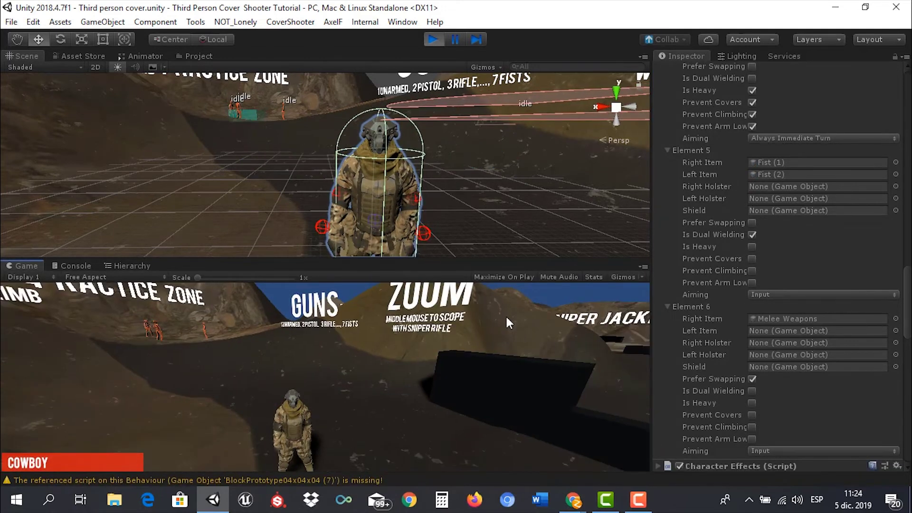
pyautogui.click(644, 267)
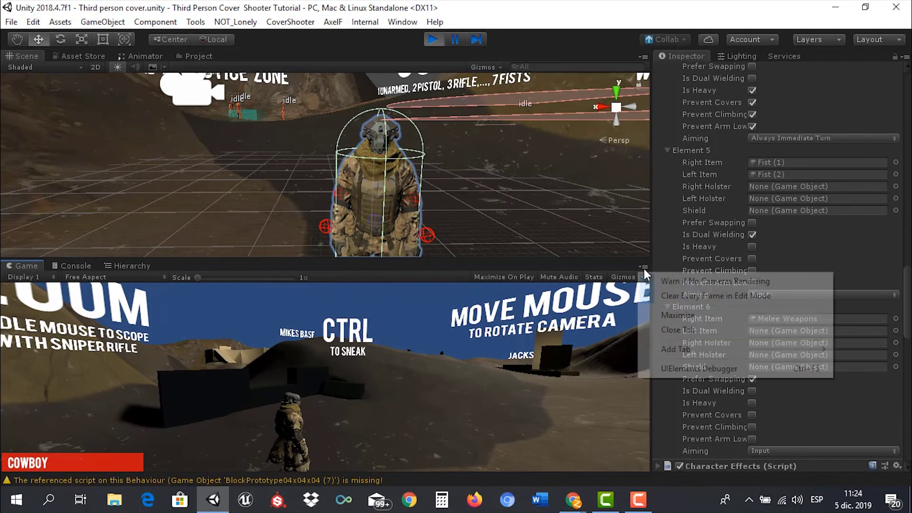
pyautogui.click(665, 315)
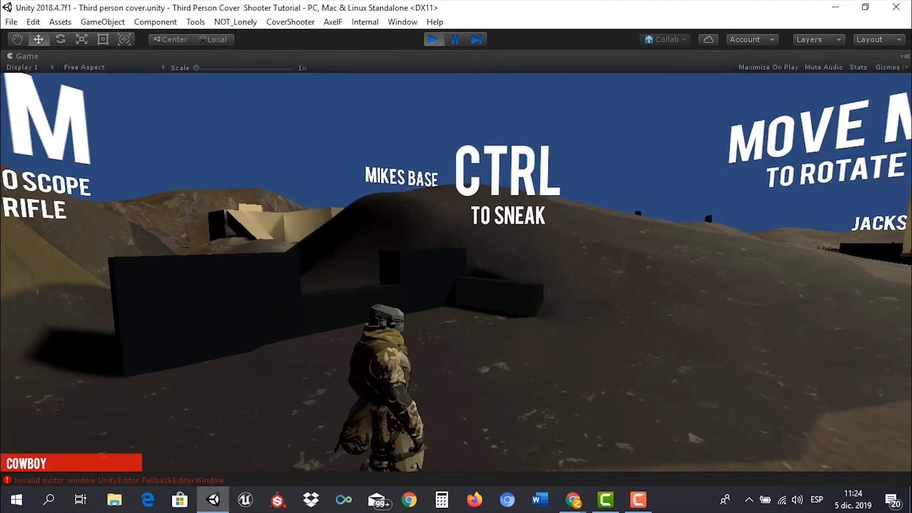
# - Equip the crowbar melee weapon during the play test
pyautogui.press('3')
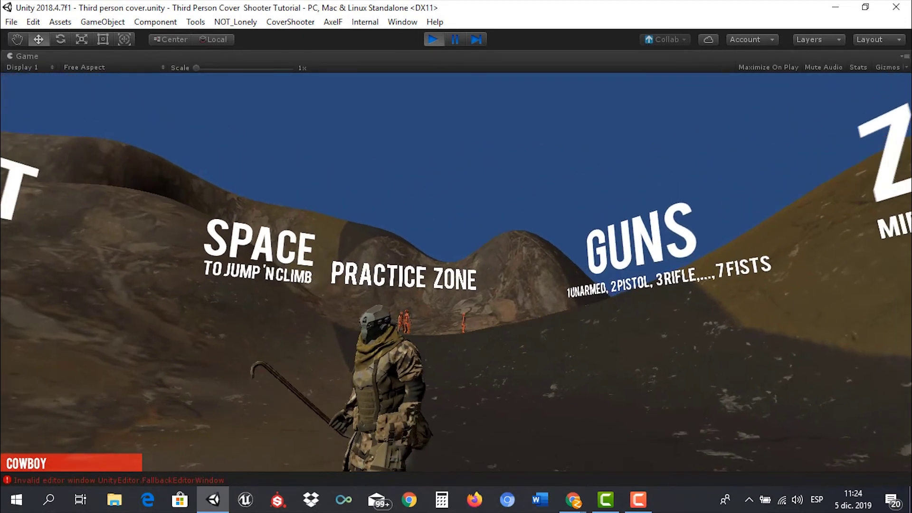